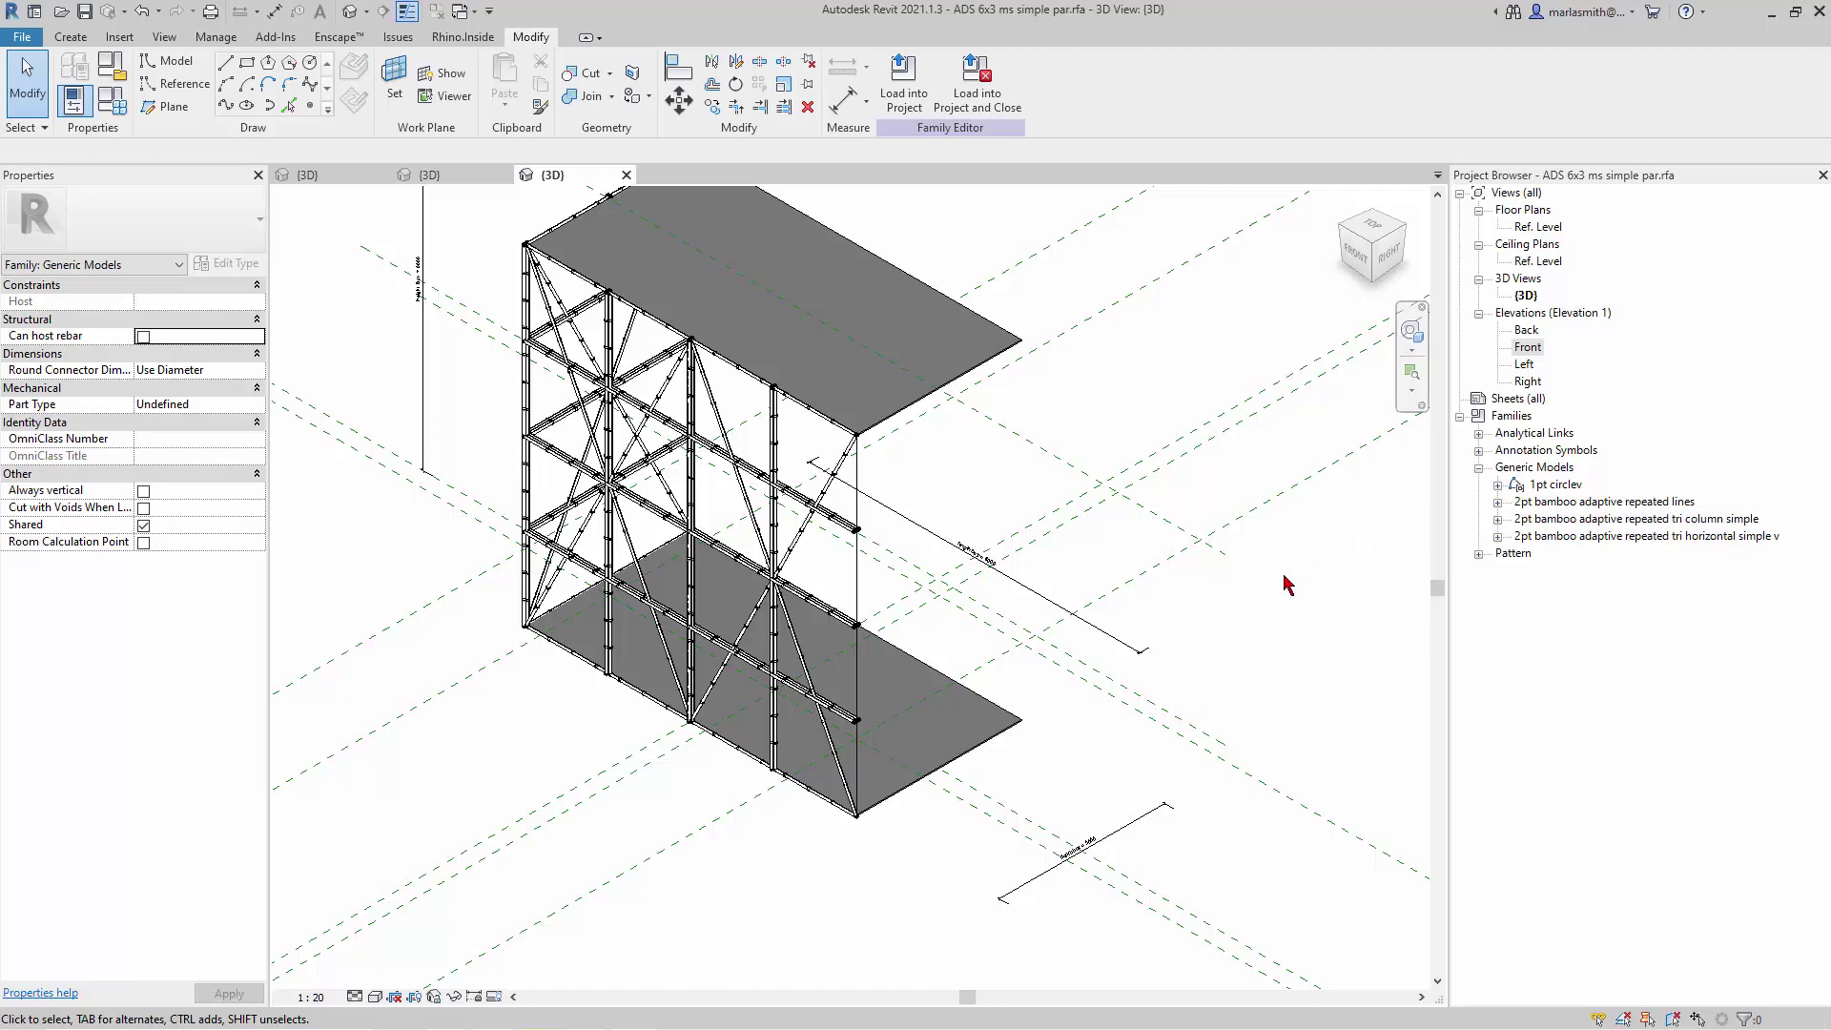
# - Open the Ref. Level floor plan and the Front elevation, then switch back to the {3D} view
pyautogui.scroll(-2, 1283, 611)
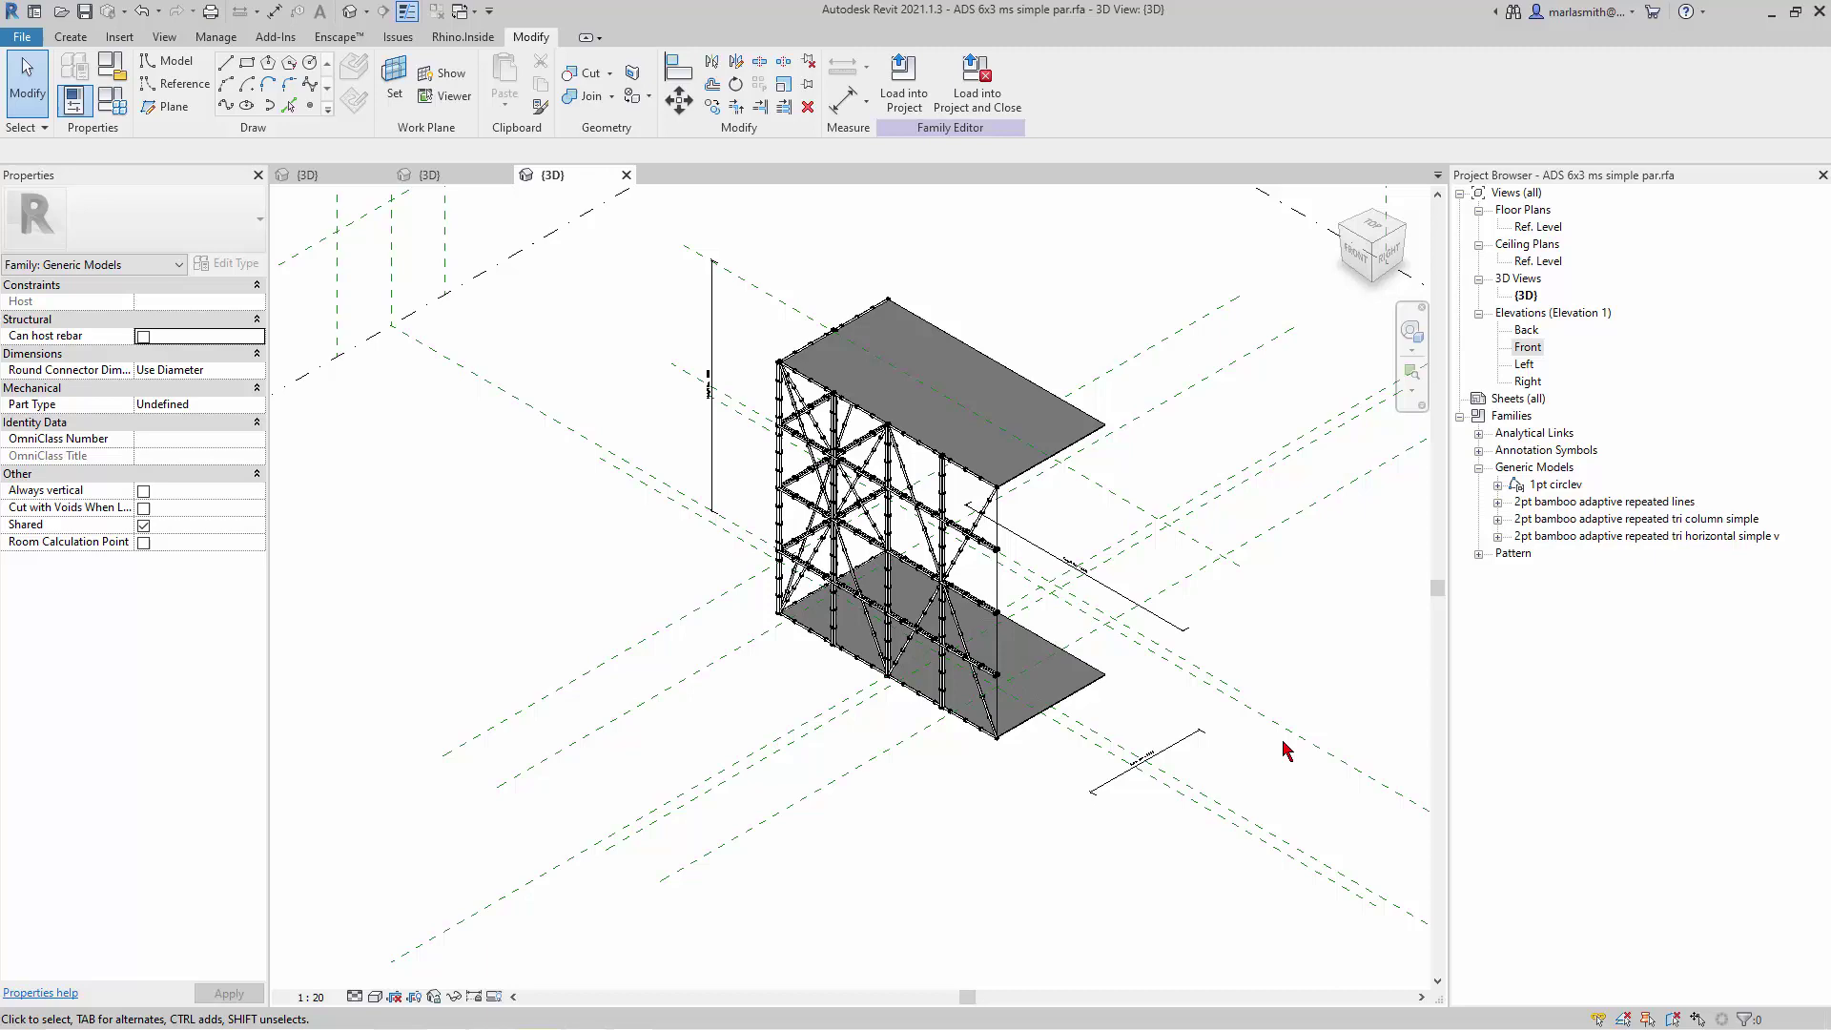
pyautogui.doubleClick(1535, 229)
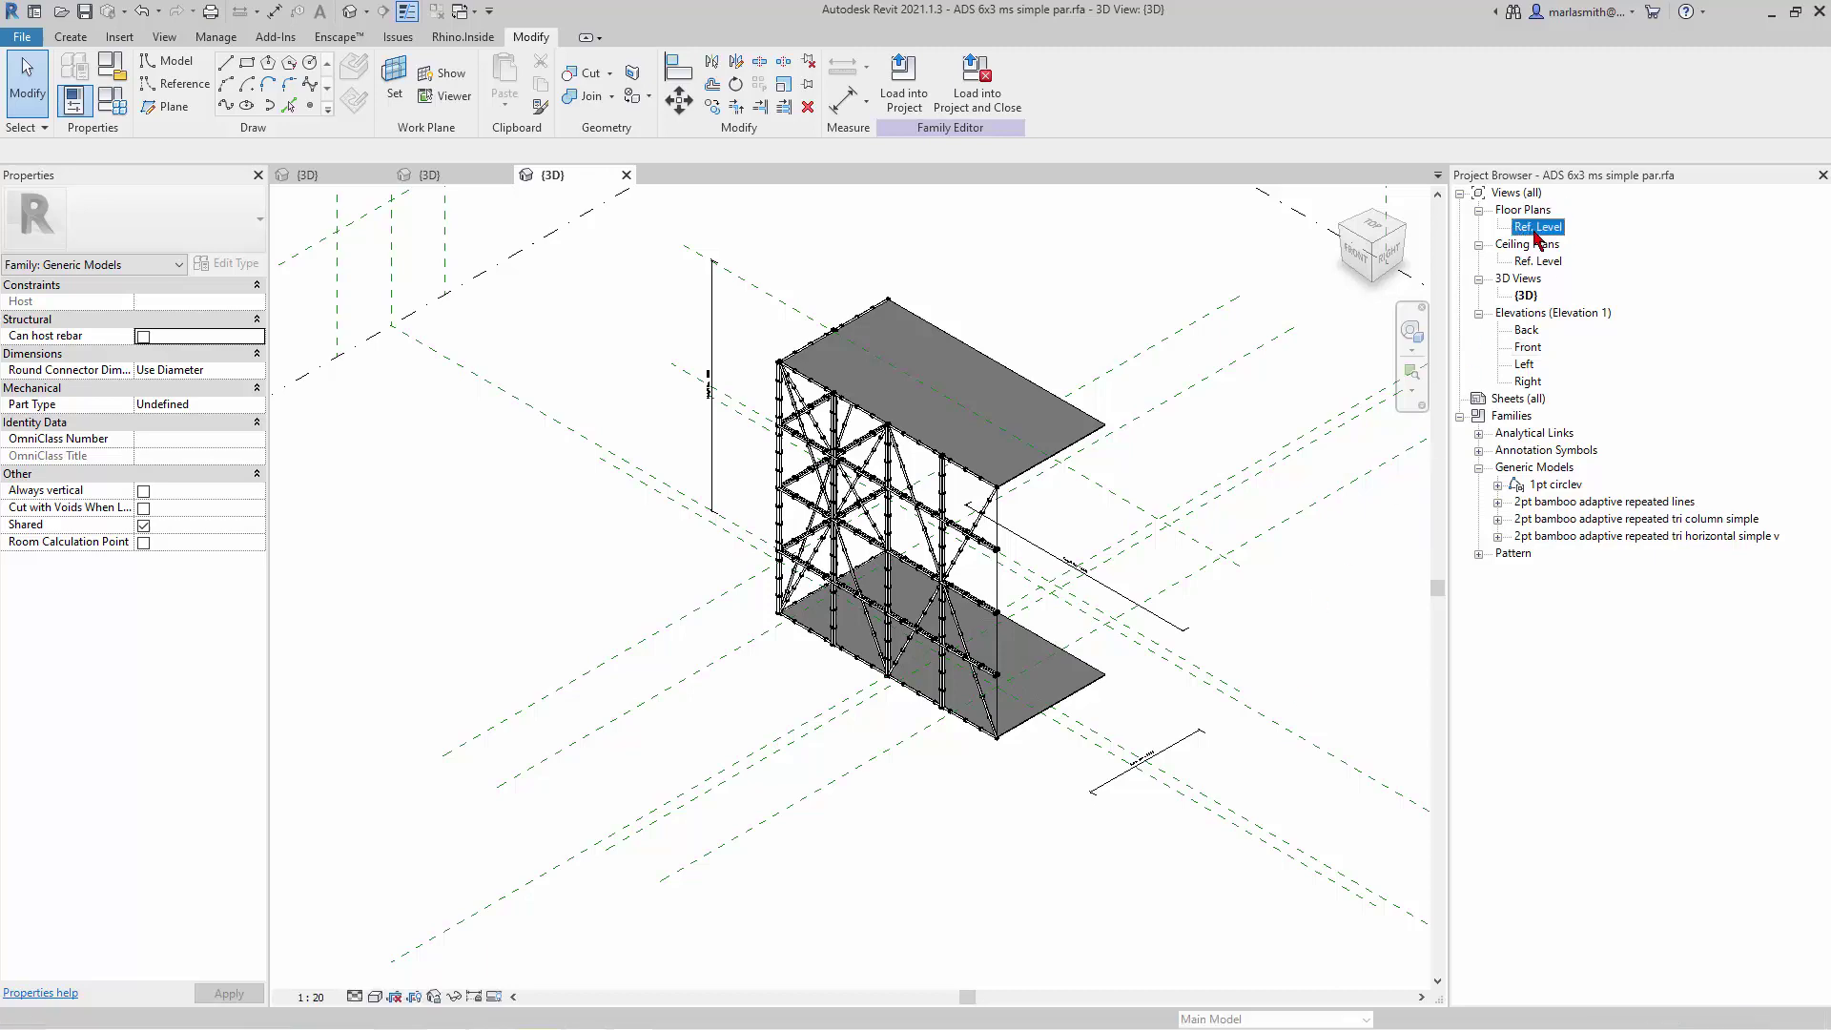
pyautogui.scroll(5, 810, 548)
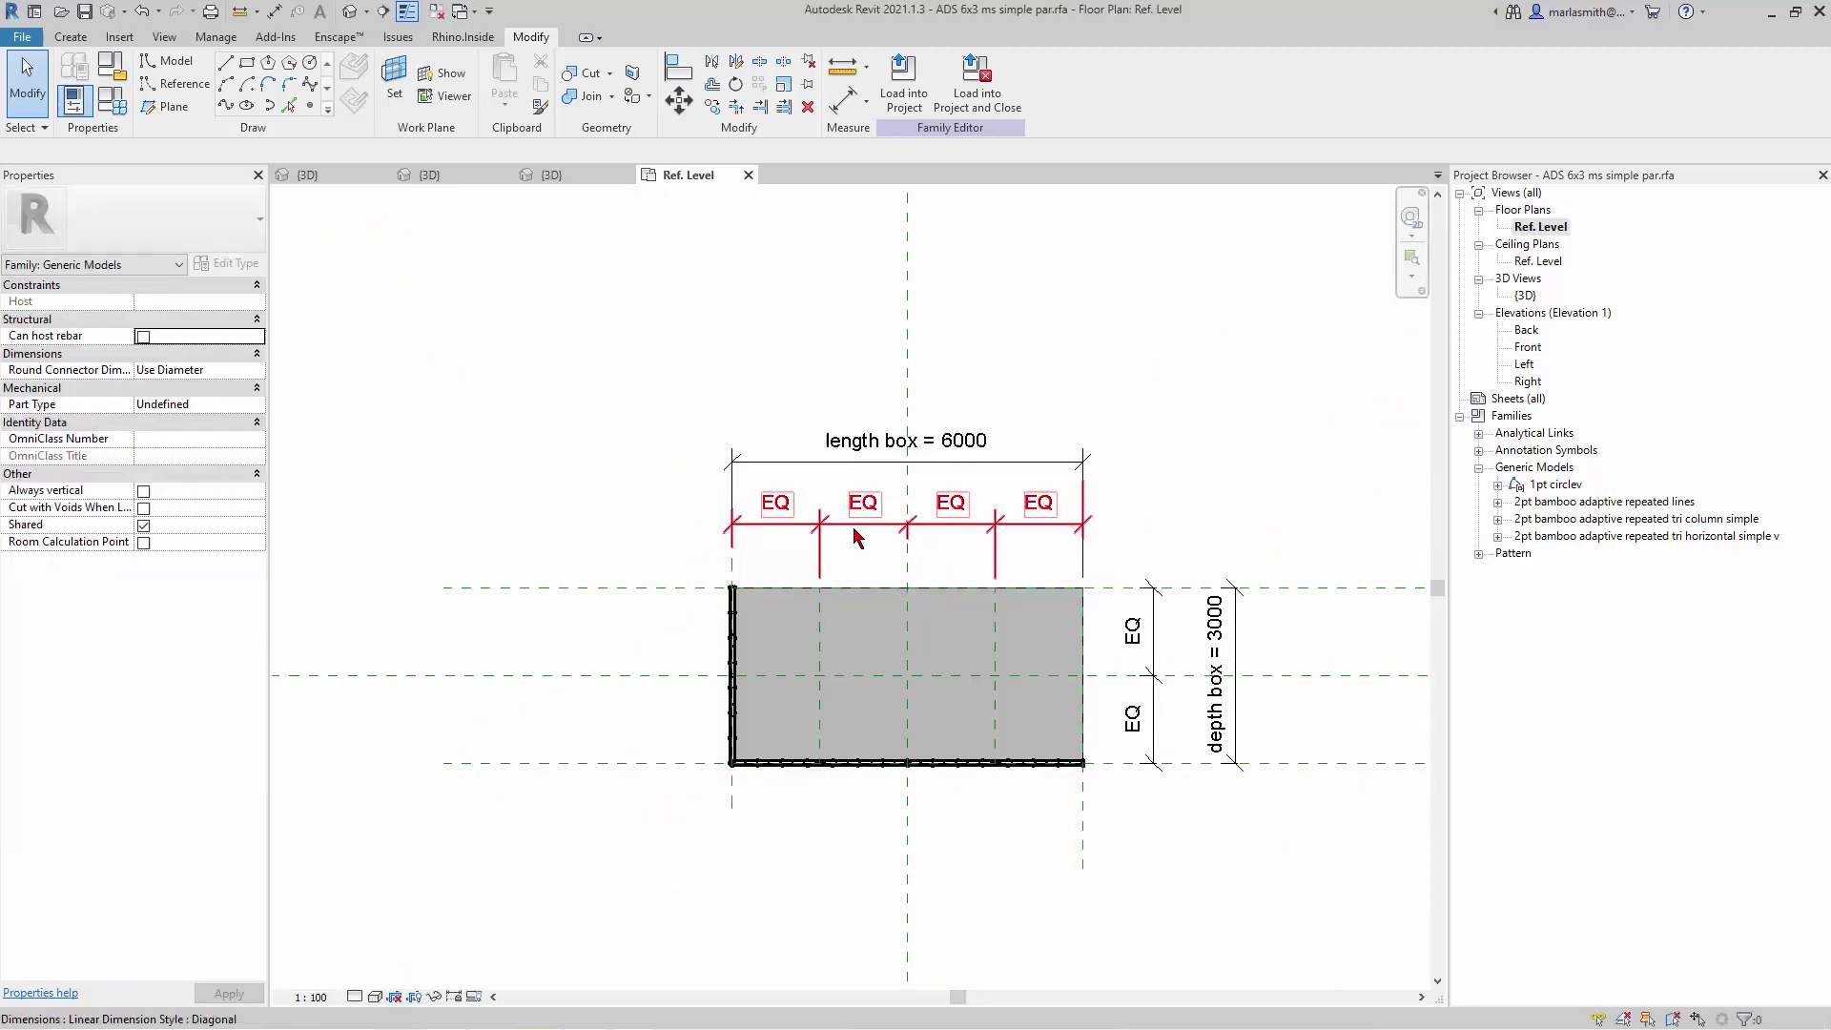
pyautogui.scroll(-2, 611, 479)
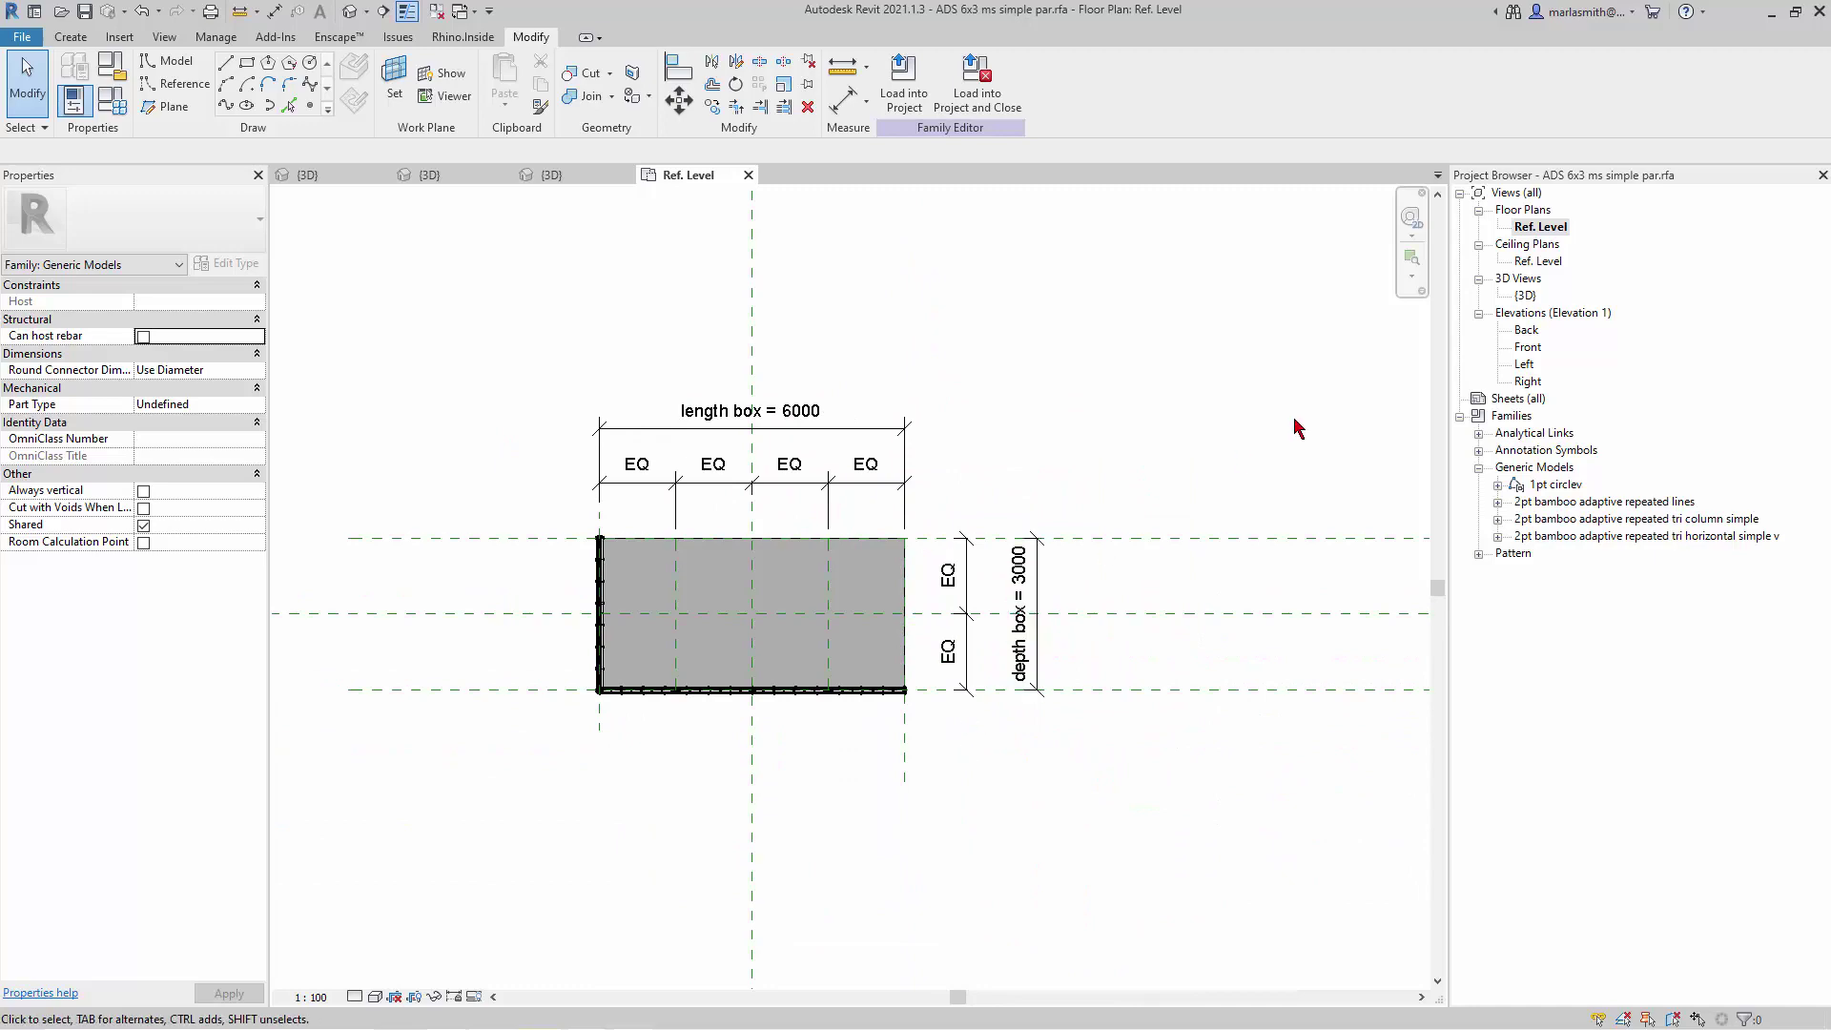
pyautogui.doubleClick(1529, 348)
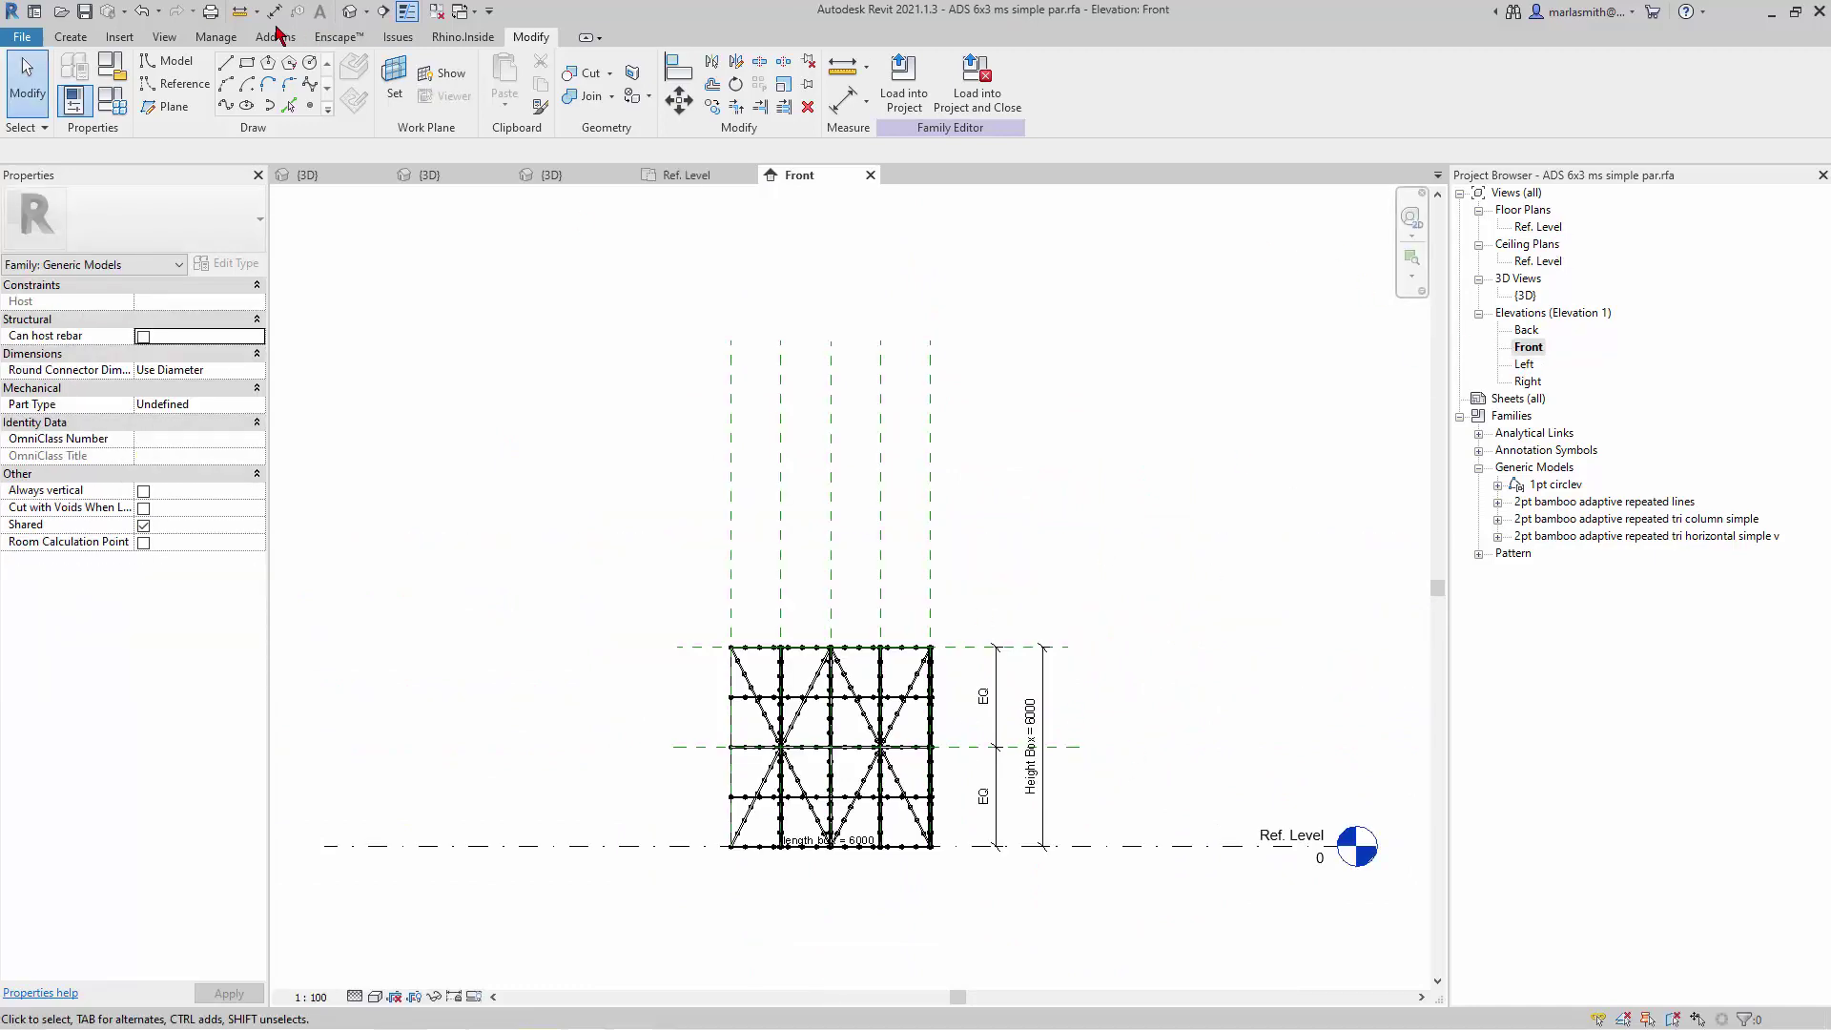
pyautogui.click(350, 12)
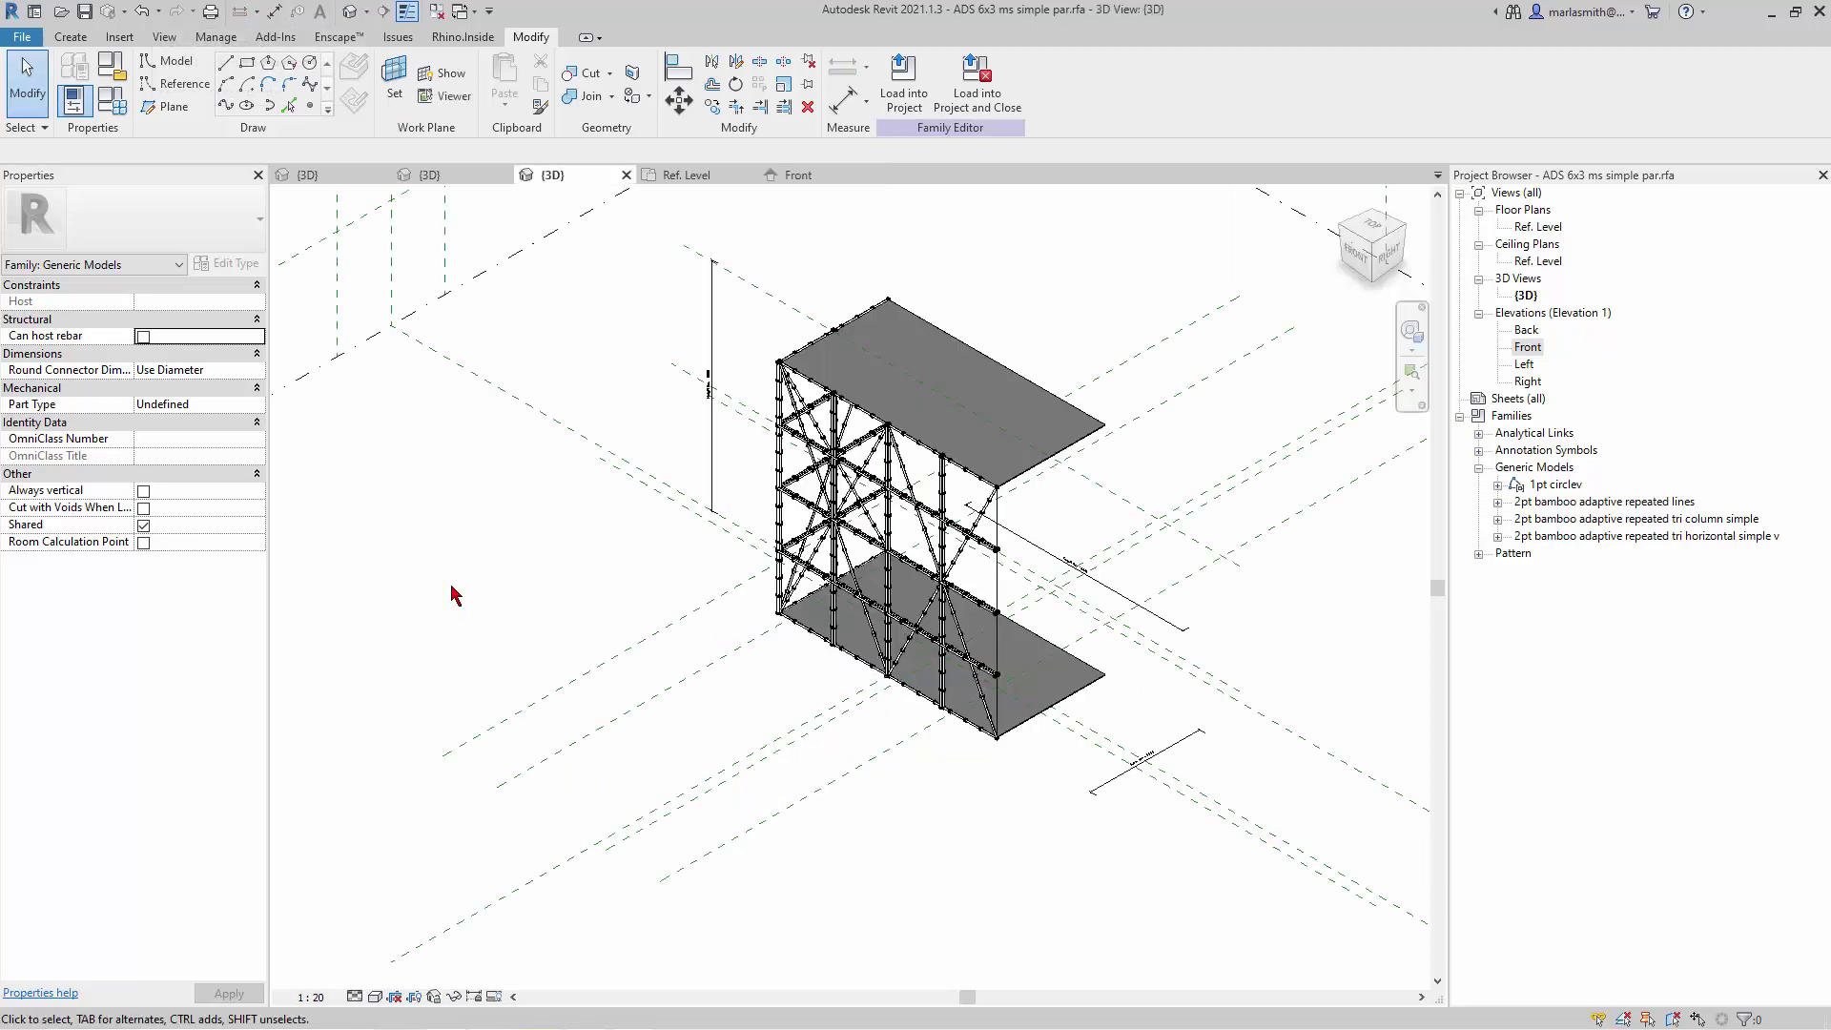
pyautogui.press('f')
pyautogui.press('t')
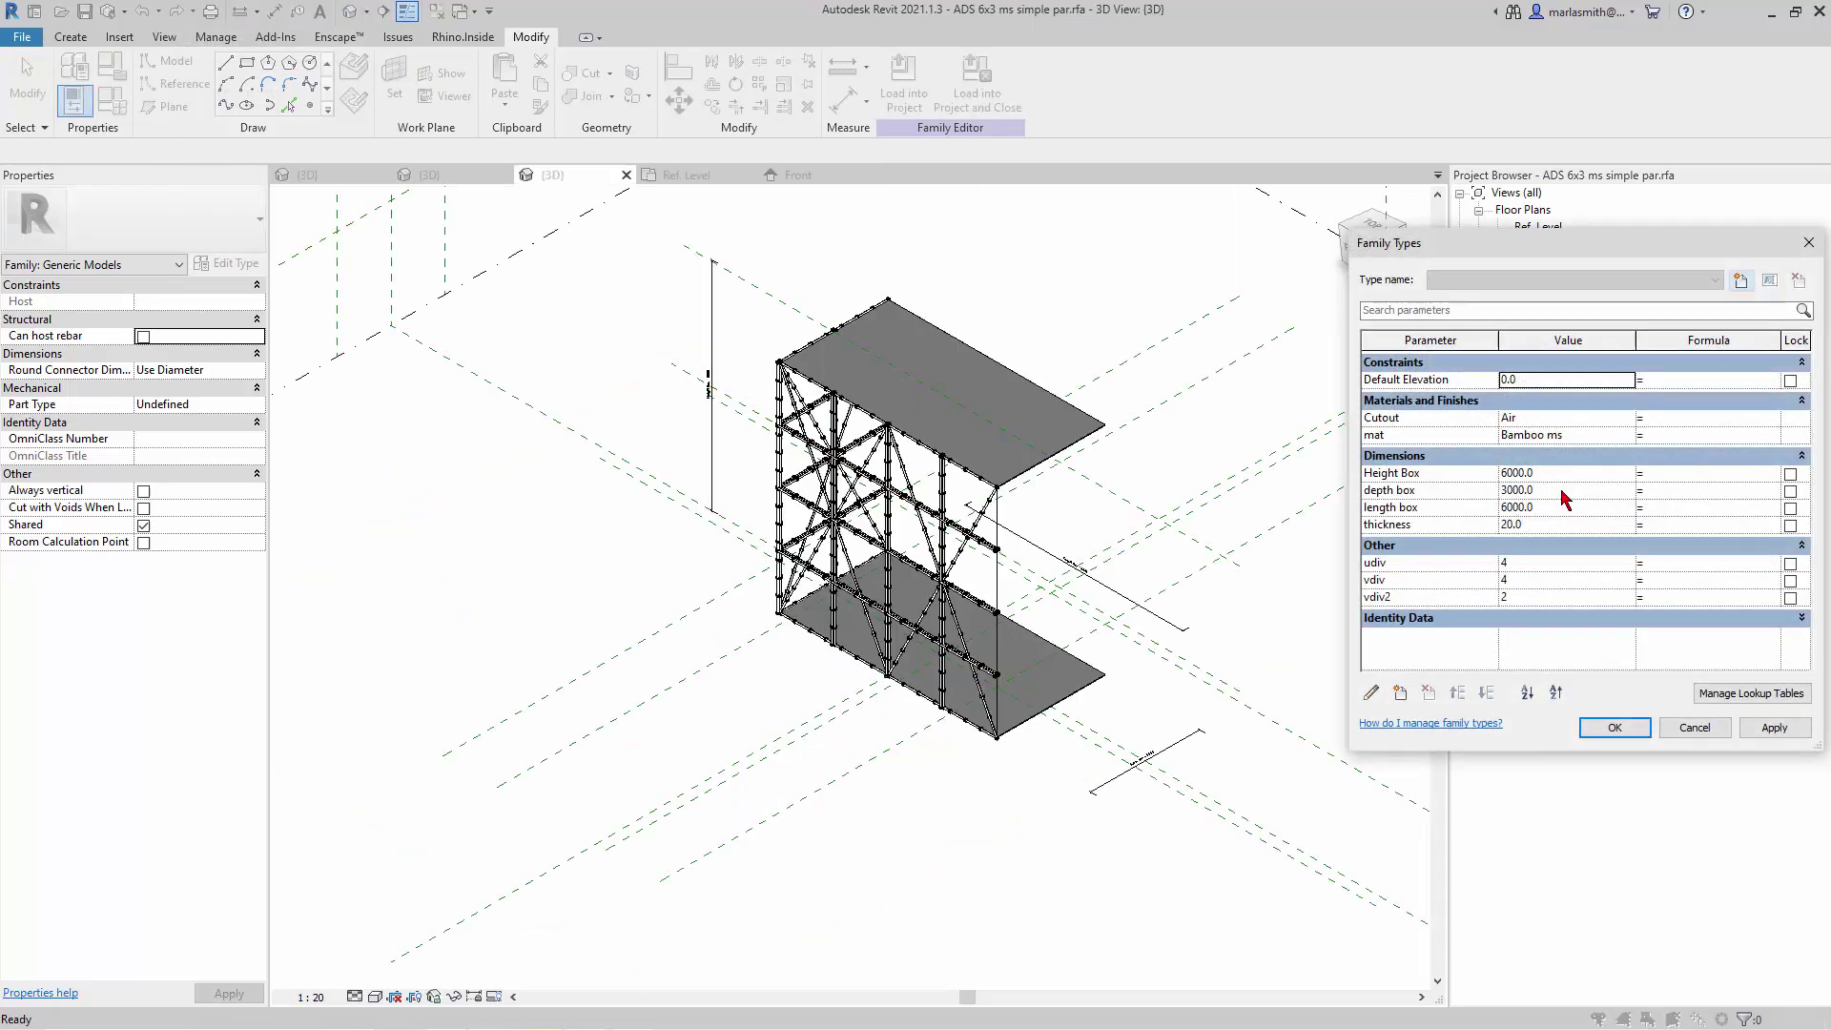
pyautogui.click(1577, 475)
pyautogui.write('5')
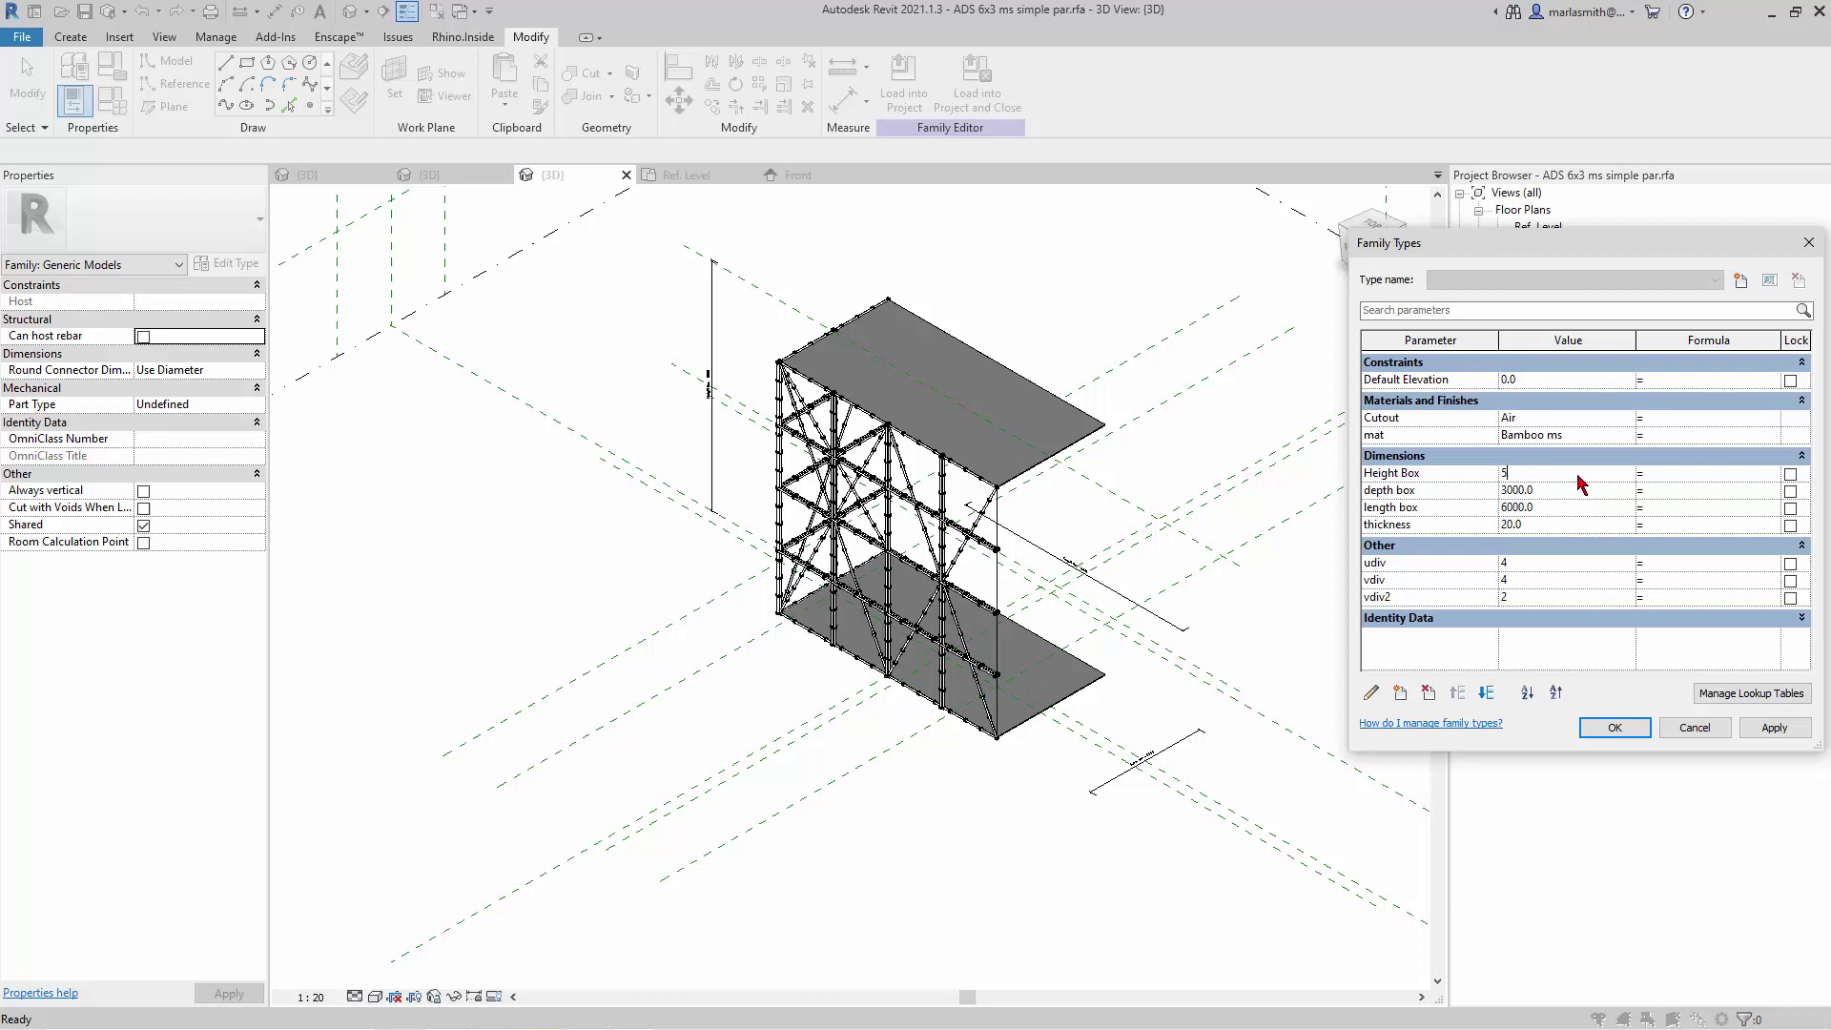
pyautogui.write('00')
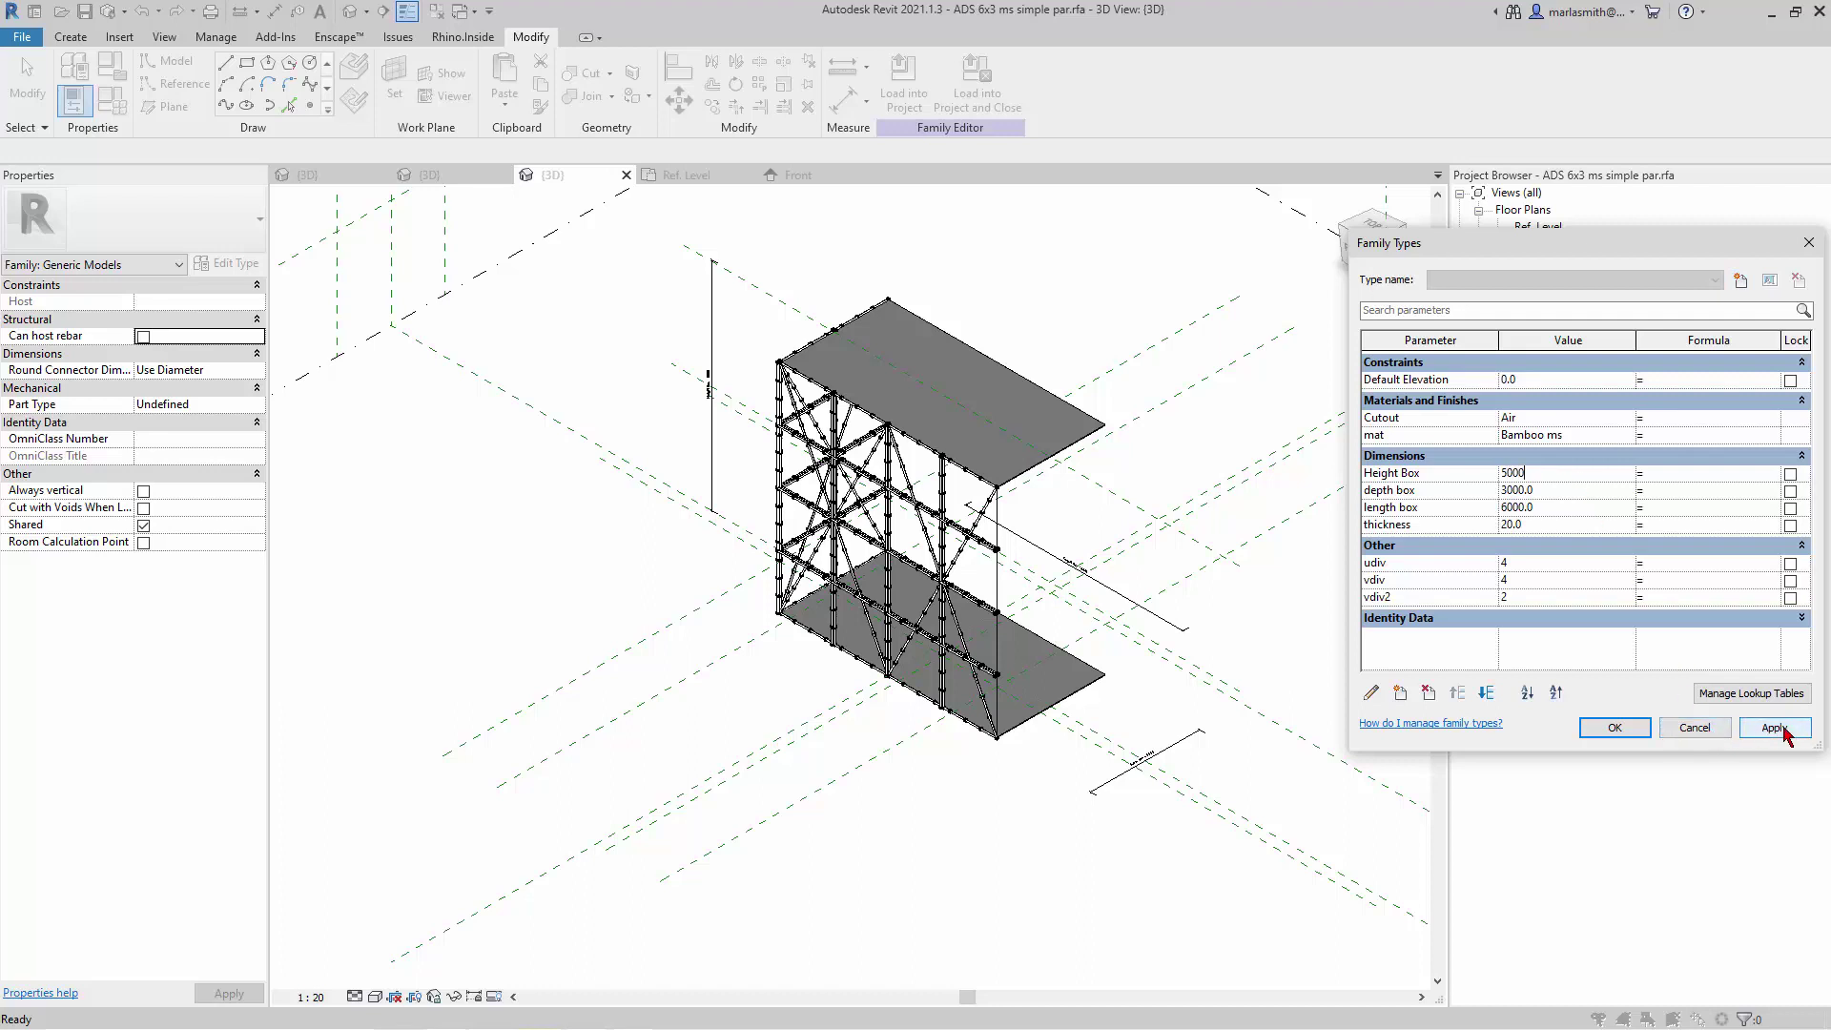
pyautogui.write('0')
pyautogui.click(1789, 728)
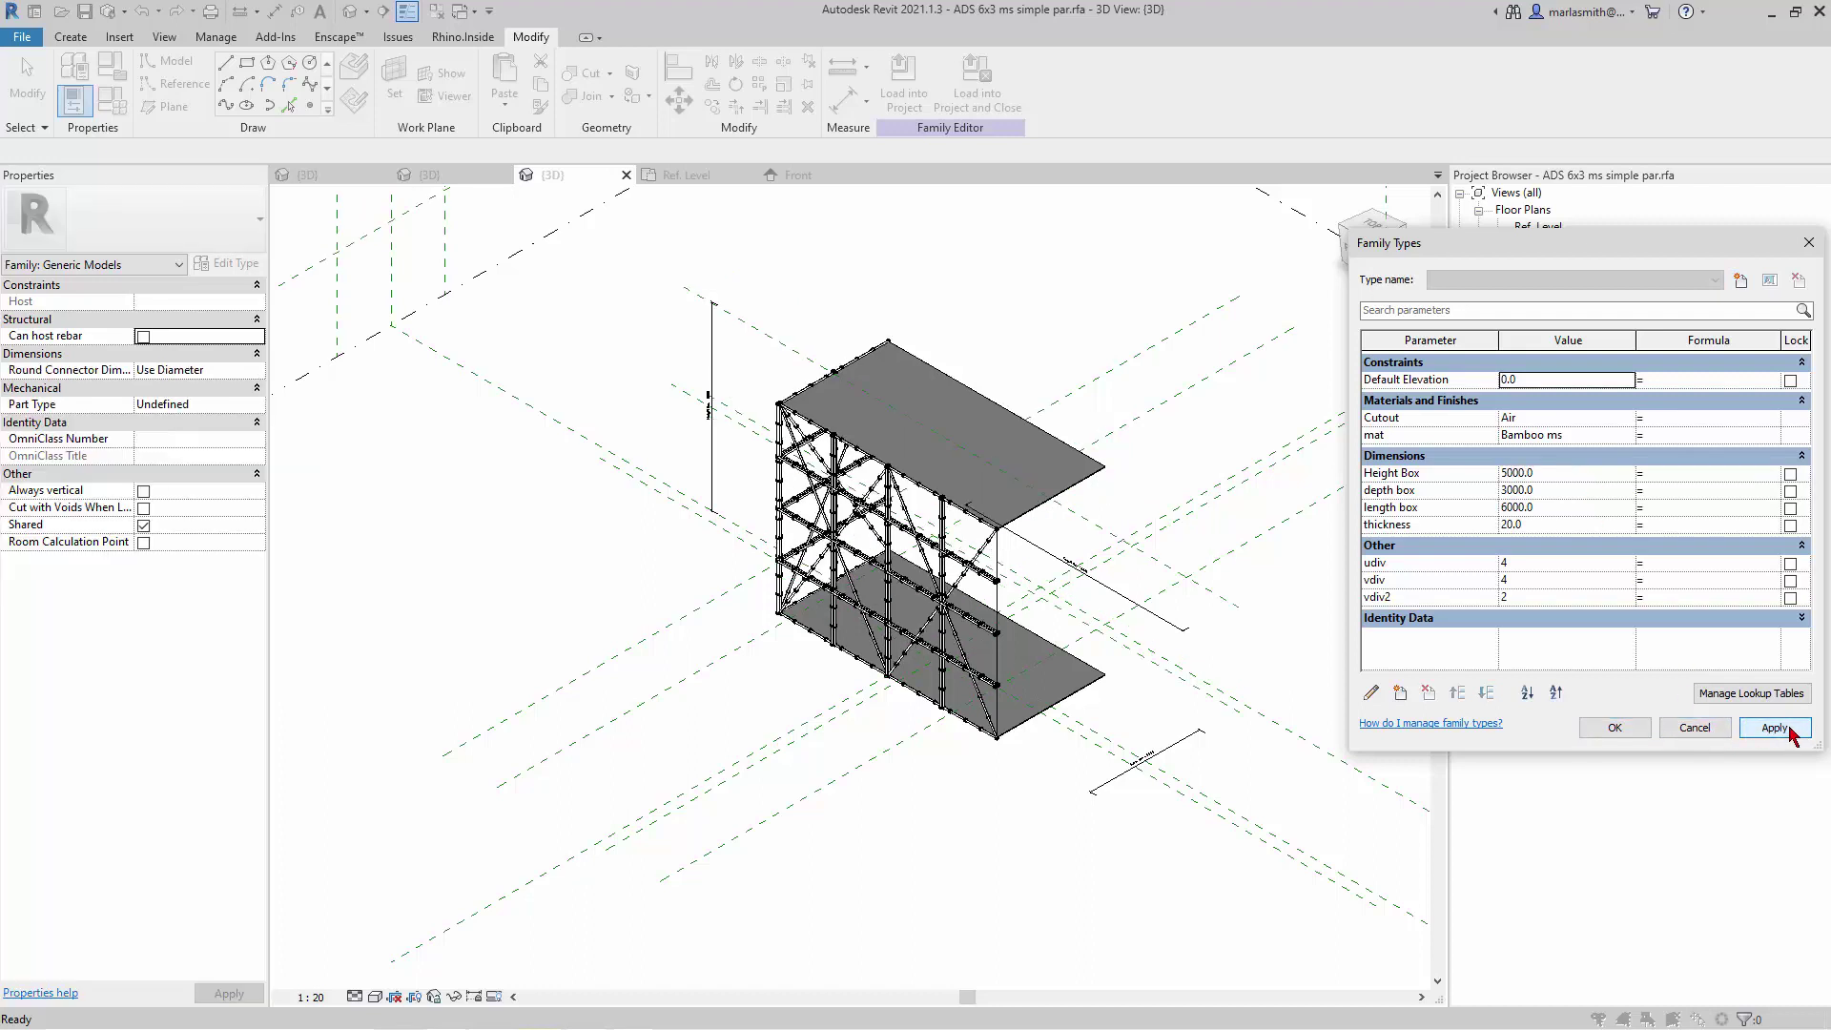
pyautogui.click(1570, 511)
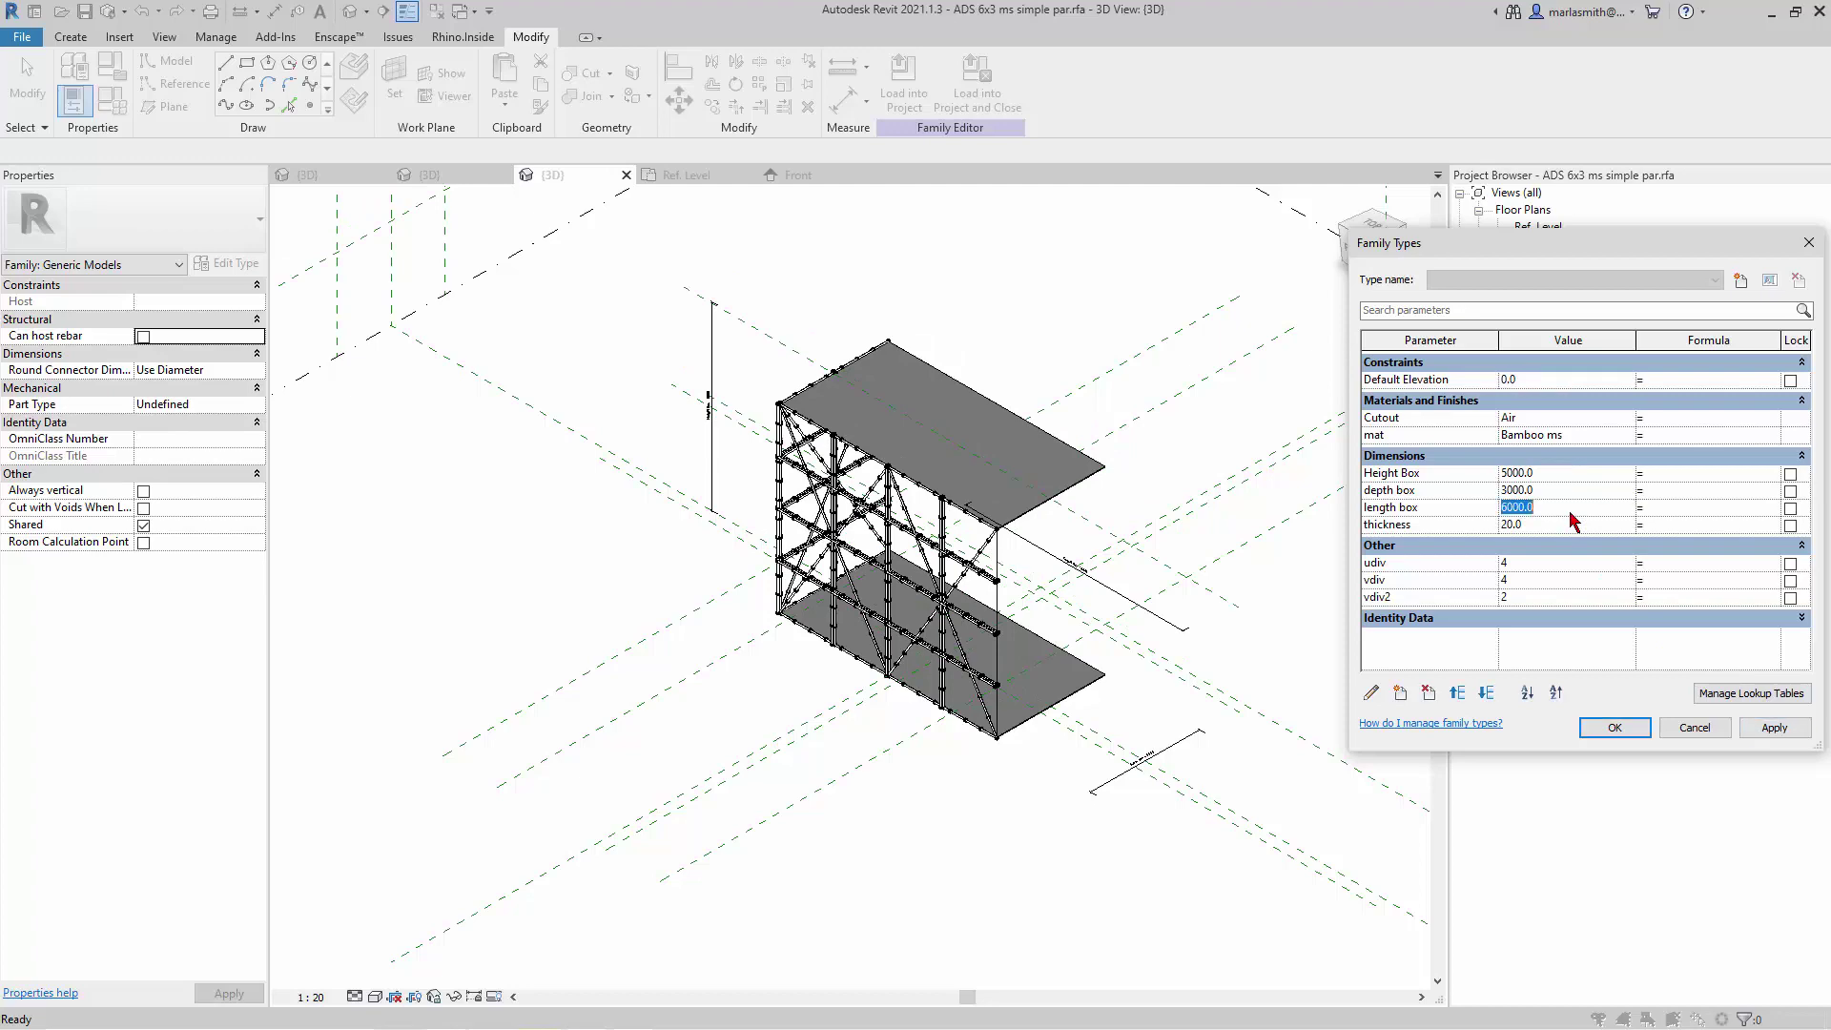
pyautogui.write('5000')
pyautogui.click(1774, 727)
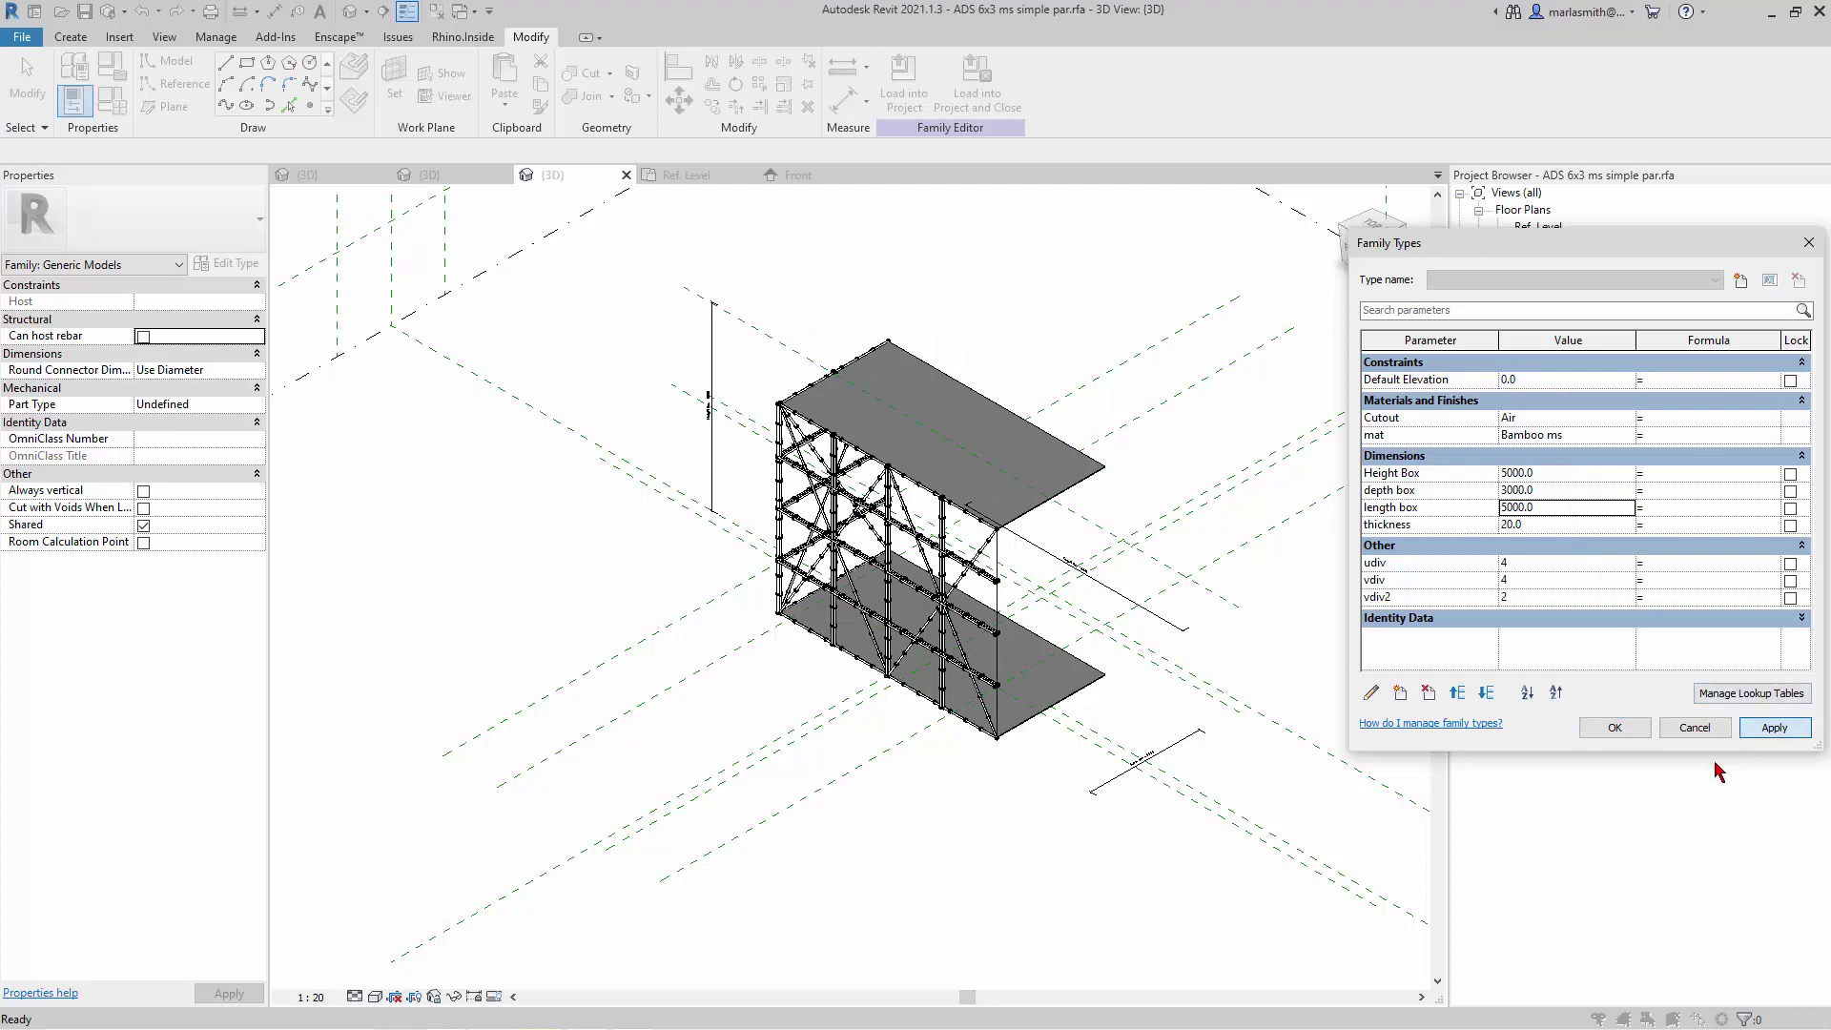
pyautogui.click(1580, 474)
pyautogui.write('6')
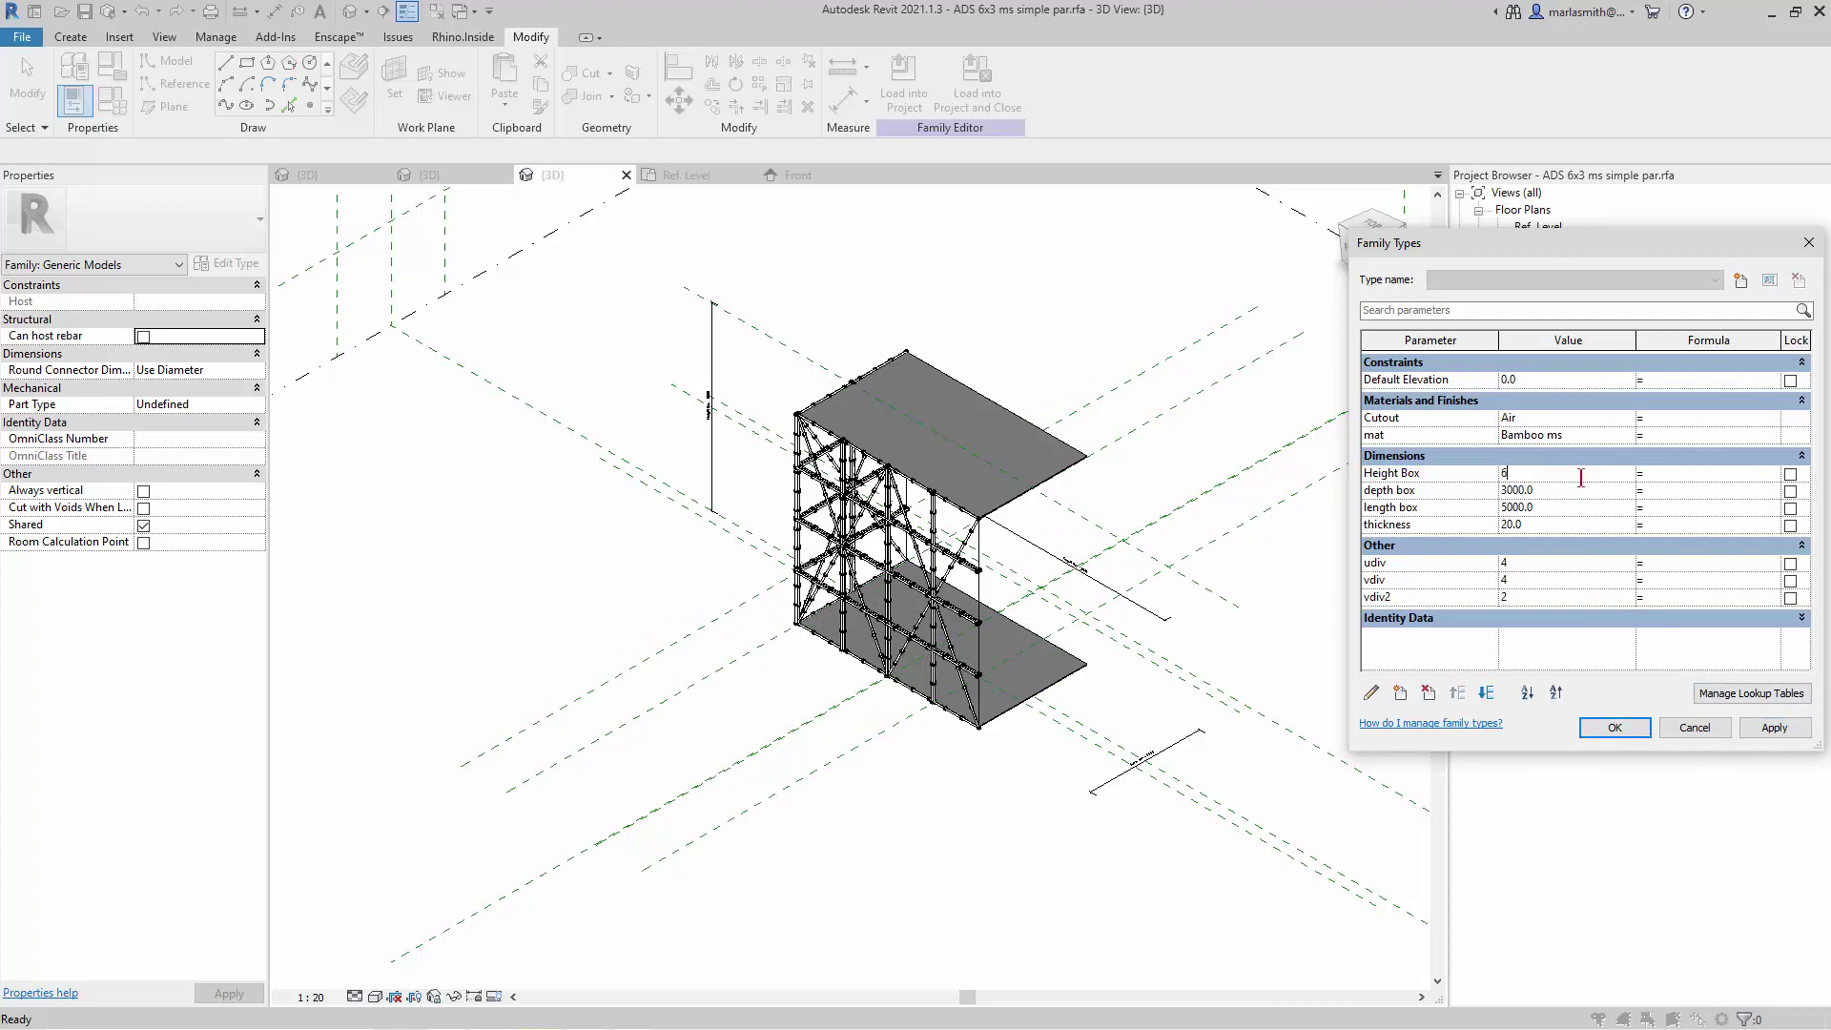
pyautogui.click(1777, 735)
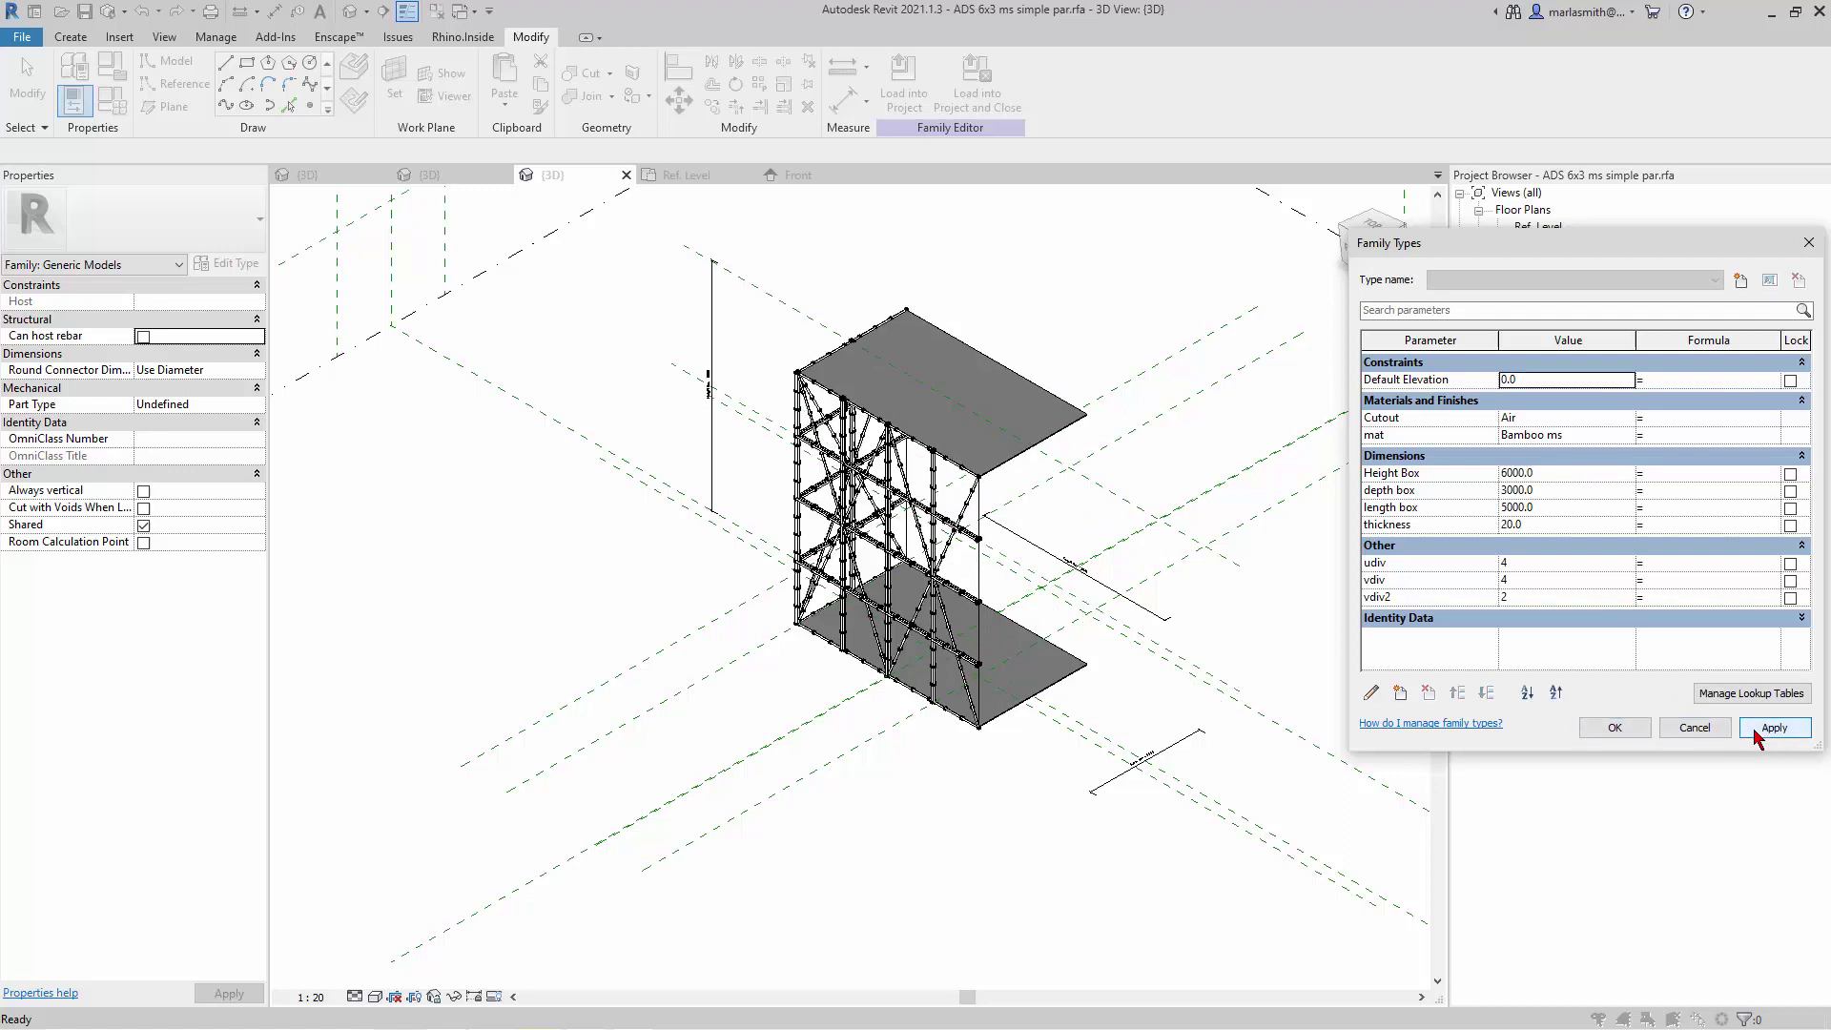
pyautogui.click(1572, 510)
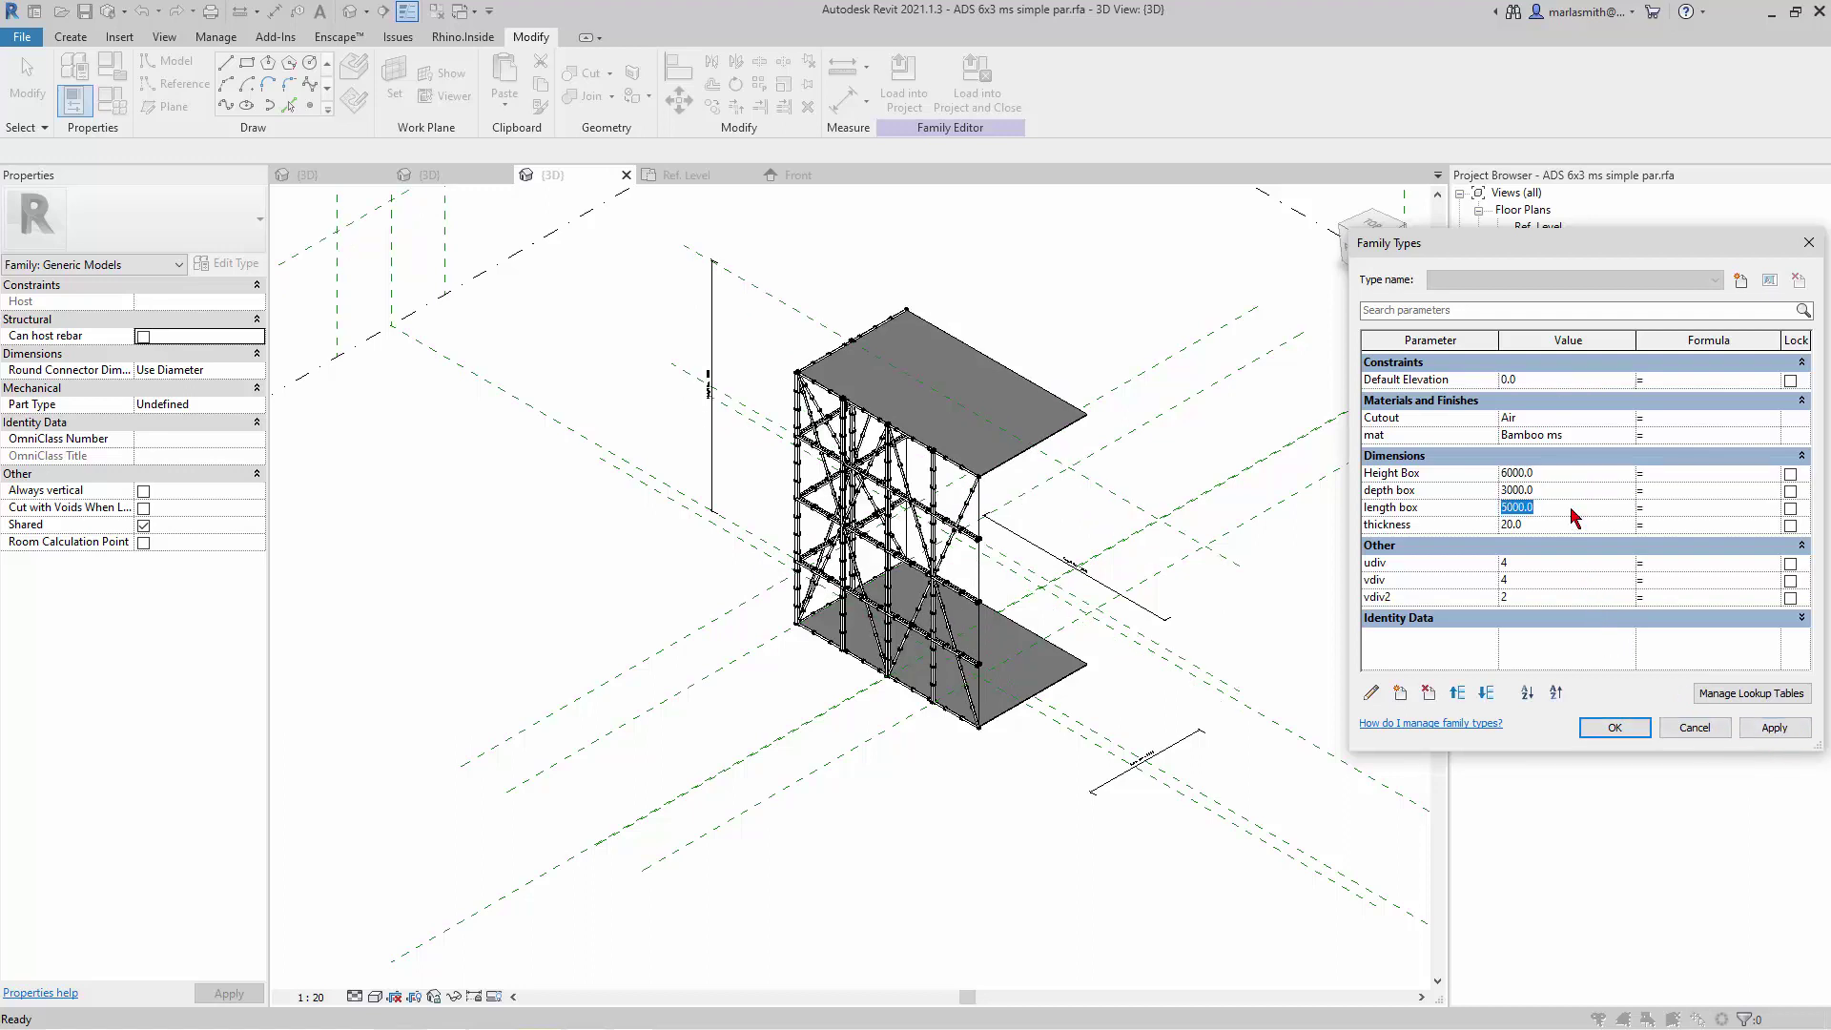
pyautogui.write('6')
pyautogui.click(1780, 731)
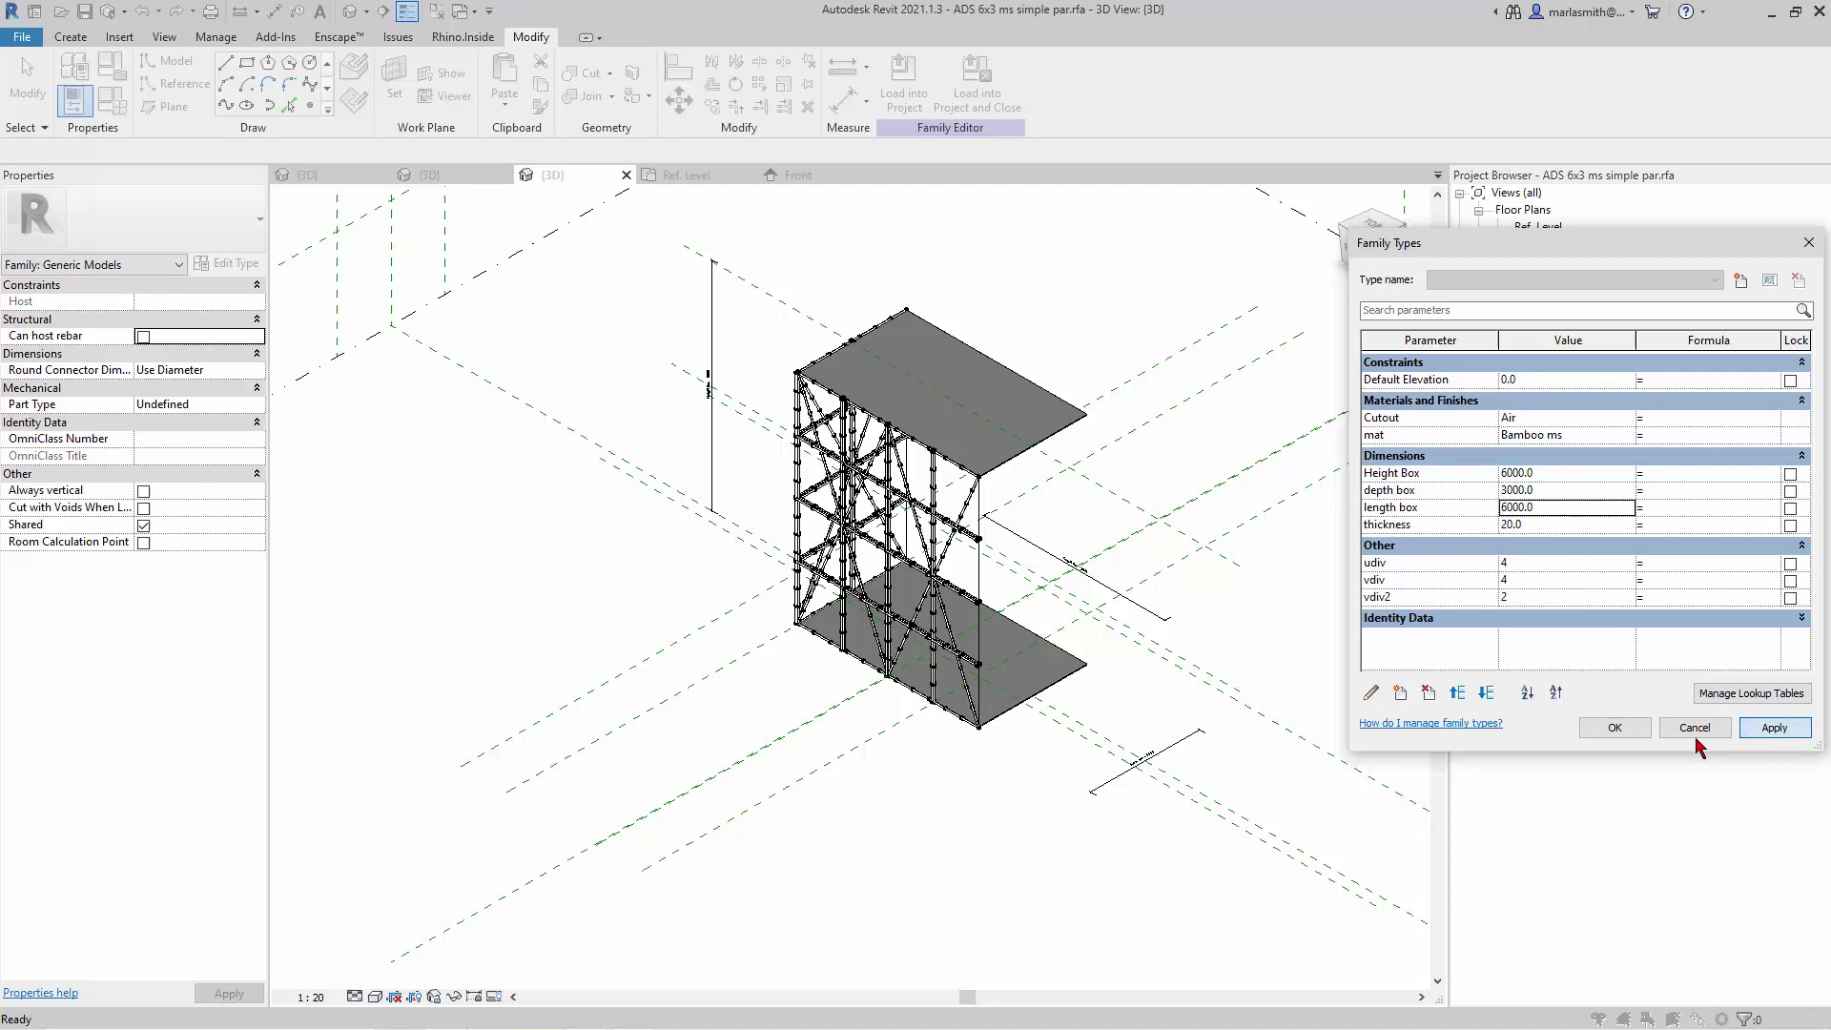
pyautogui.click(1621, 729)
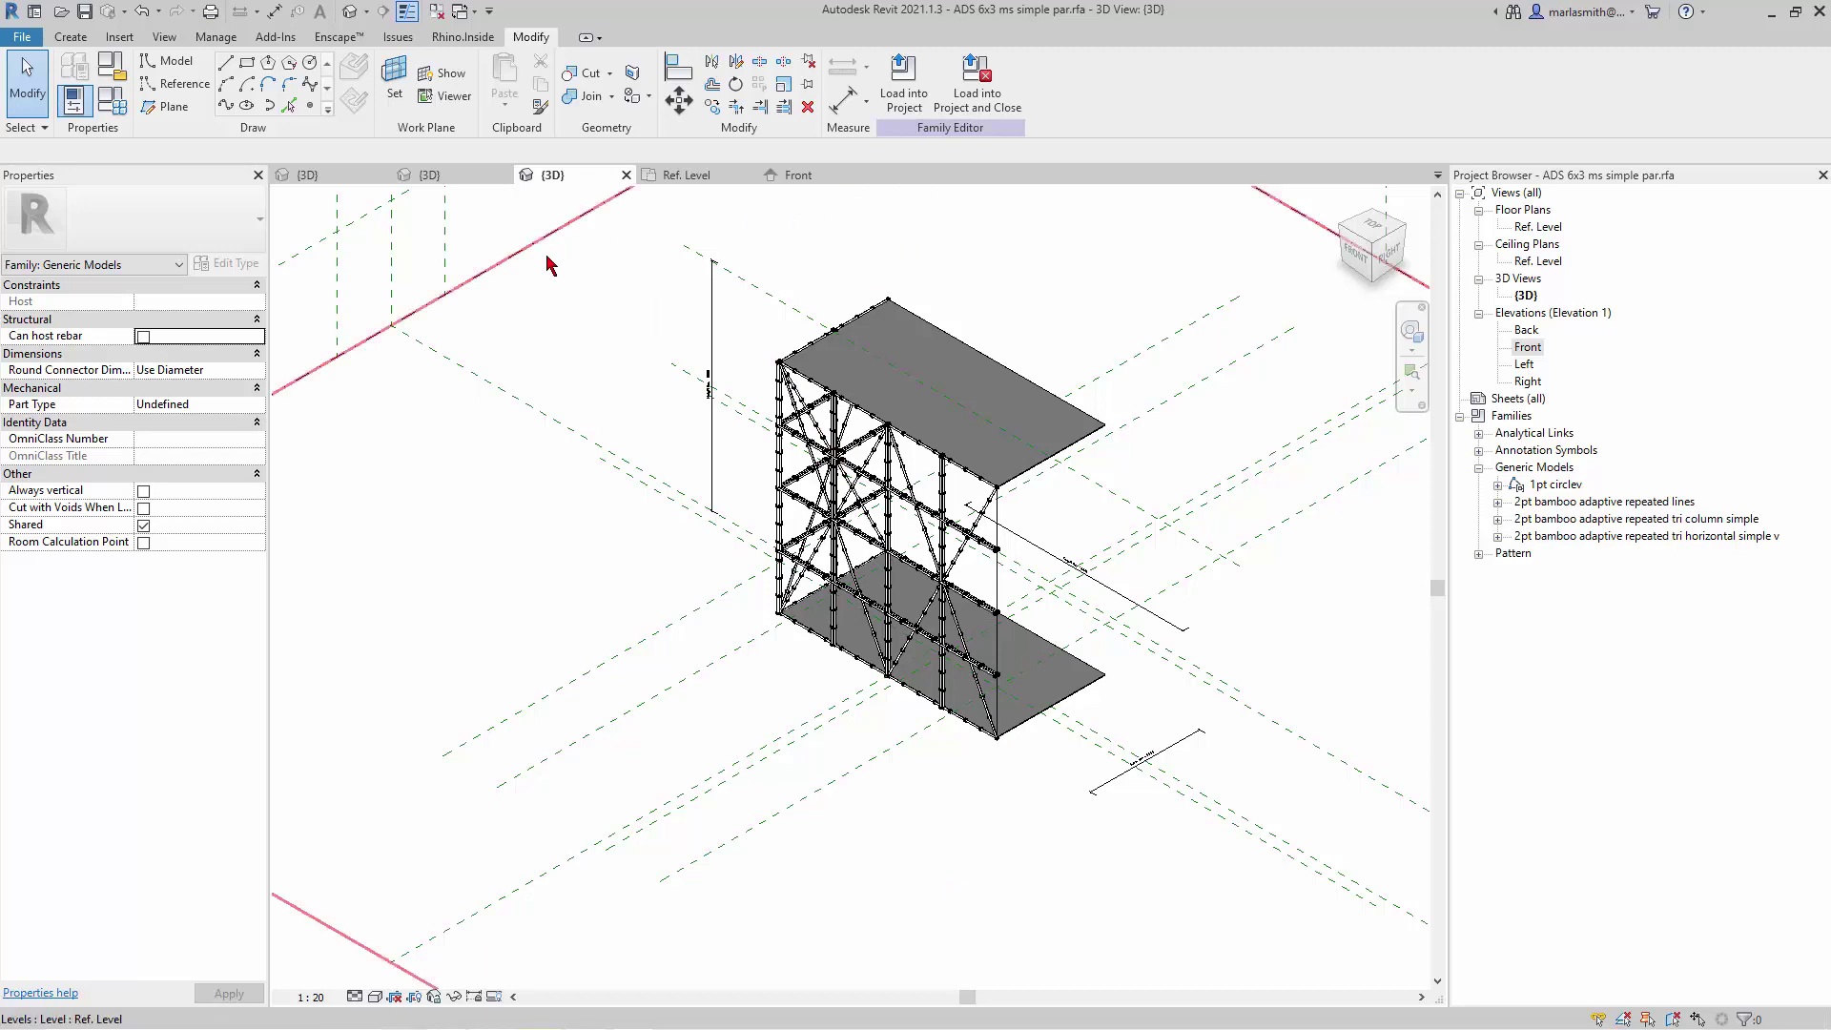
# - Close the Ref. Level, Front and duplicate {3D} view tabs with Ctrl+F4
pyautogui.hotkey('ctrl', 'F4')
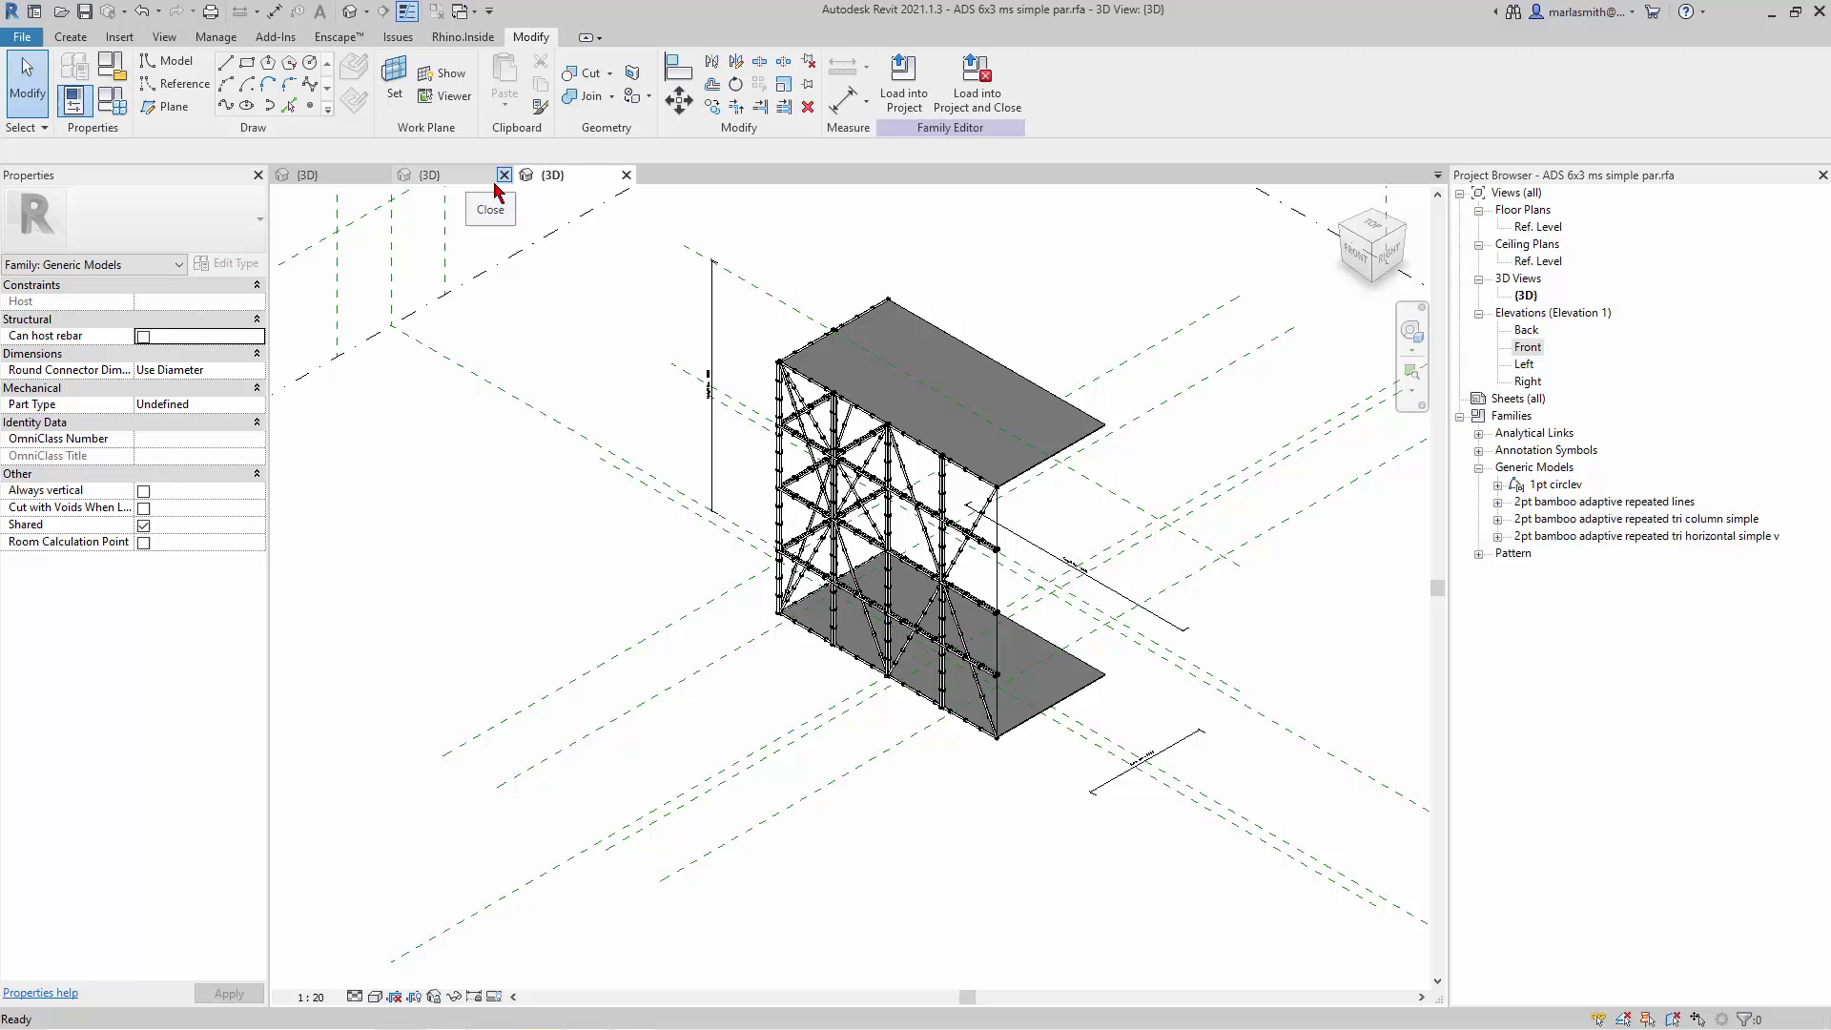
pyautogui.hotkey('ctrl', 'F4')
pyautogui.hotkey('ctrl', 'F4')
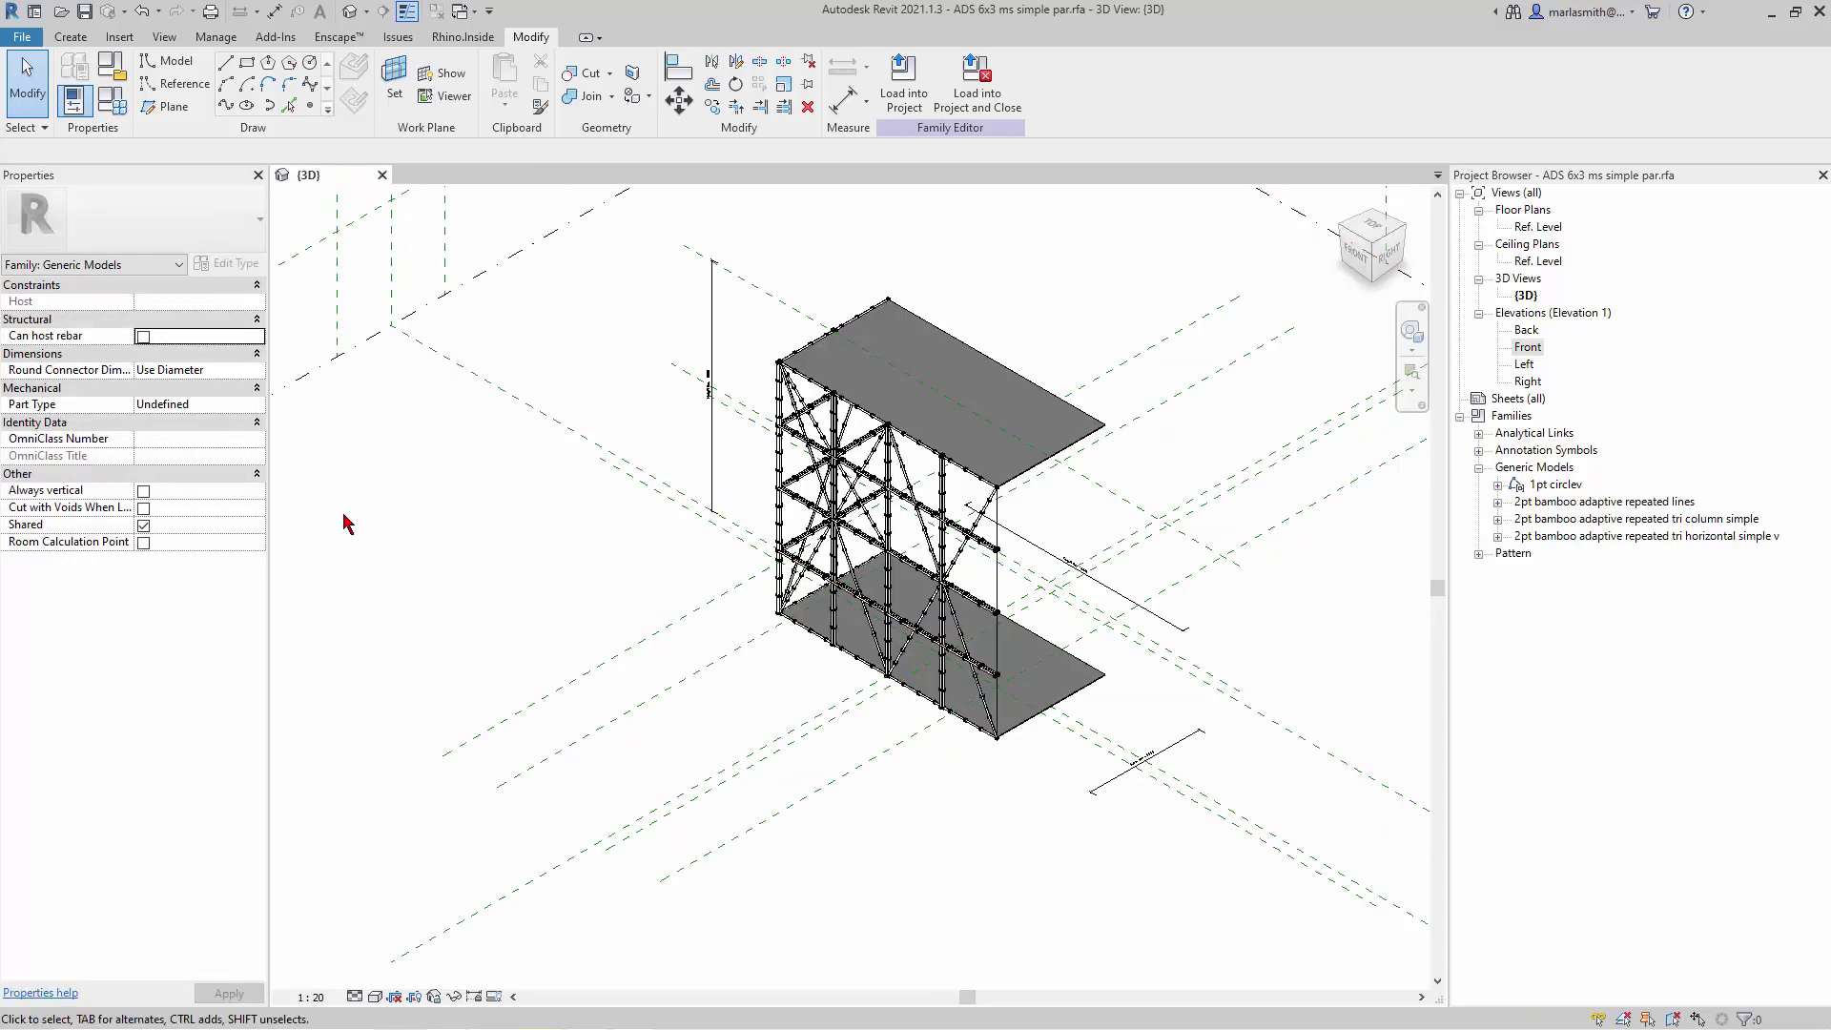
# - Create a new family from the Metric Generic Model Adaptive template
pyautogui.click(21, 36)
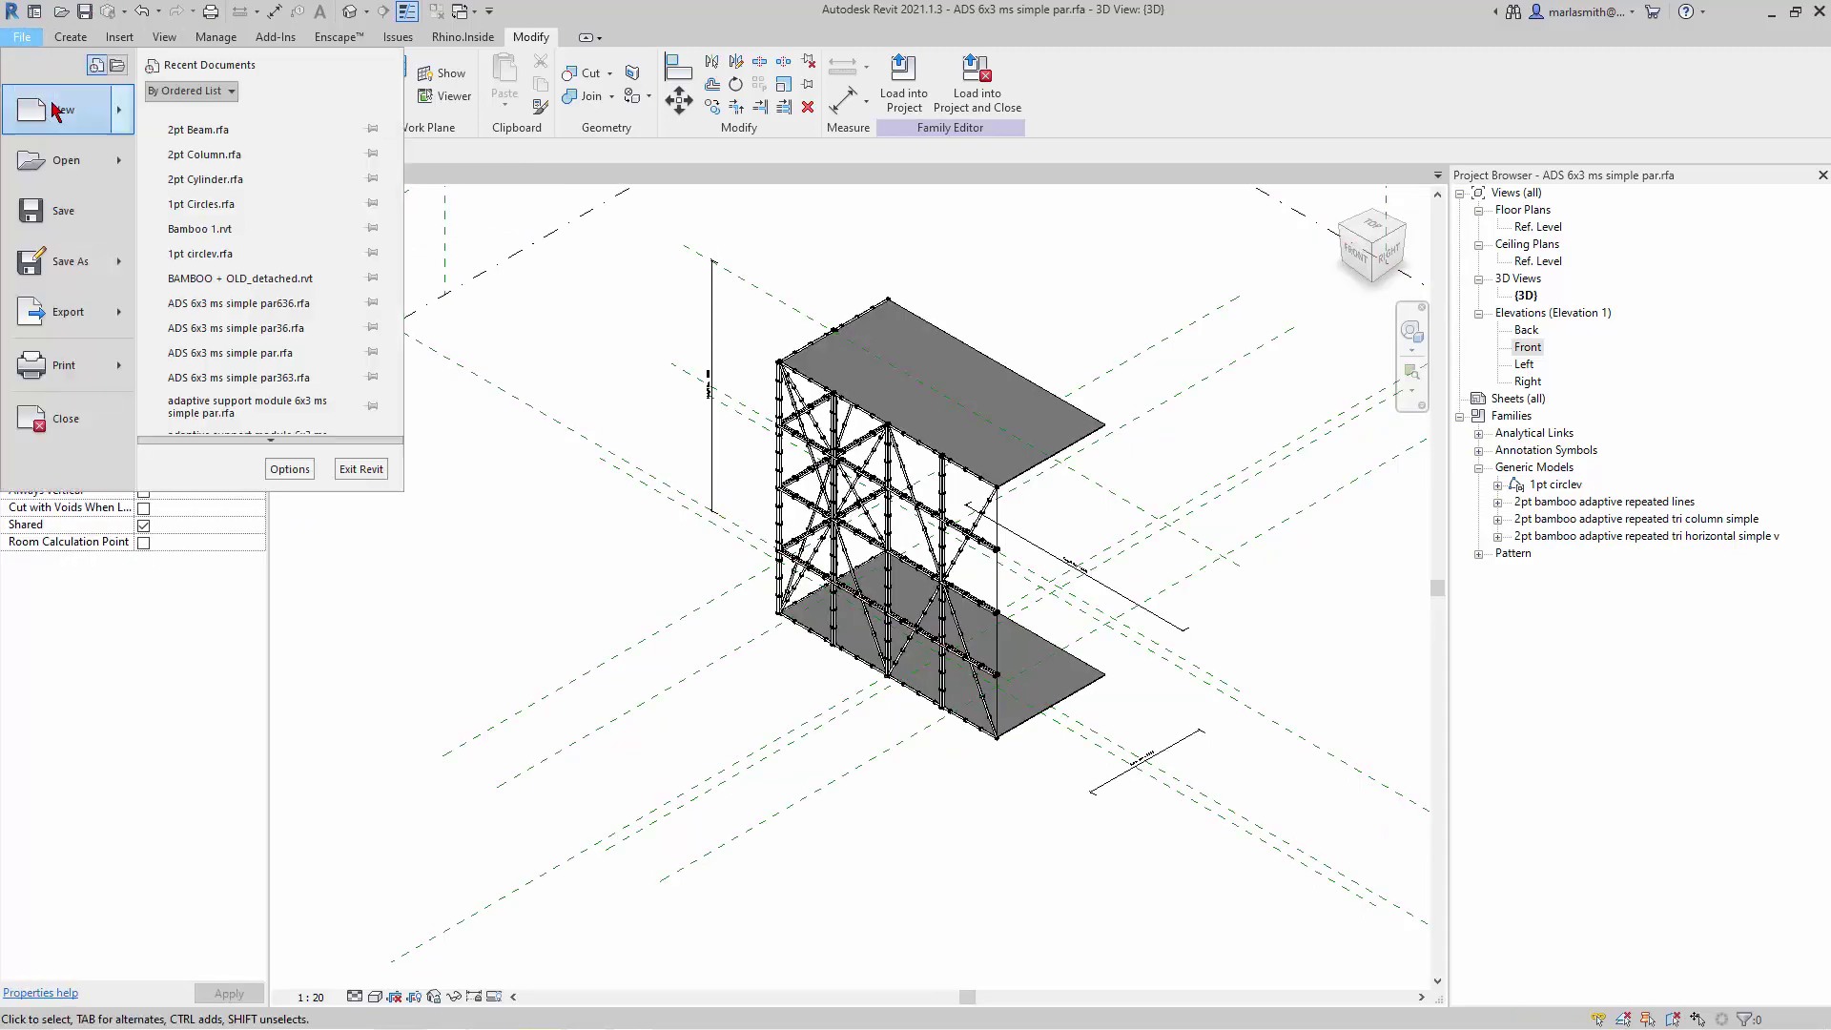
pyautogui.moveTo(63, 124)
pyautogui.click(253, 186)
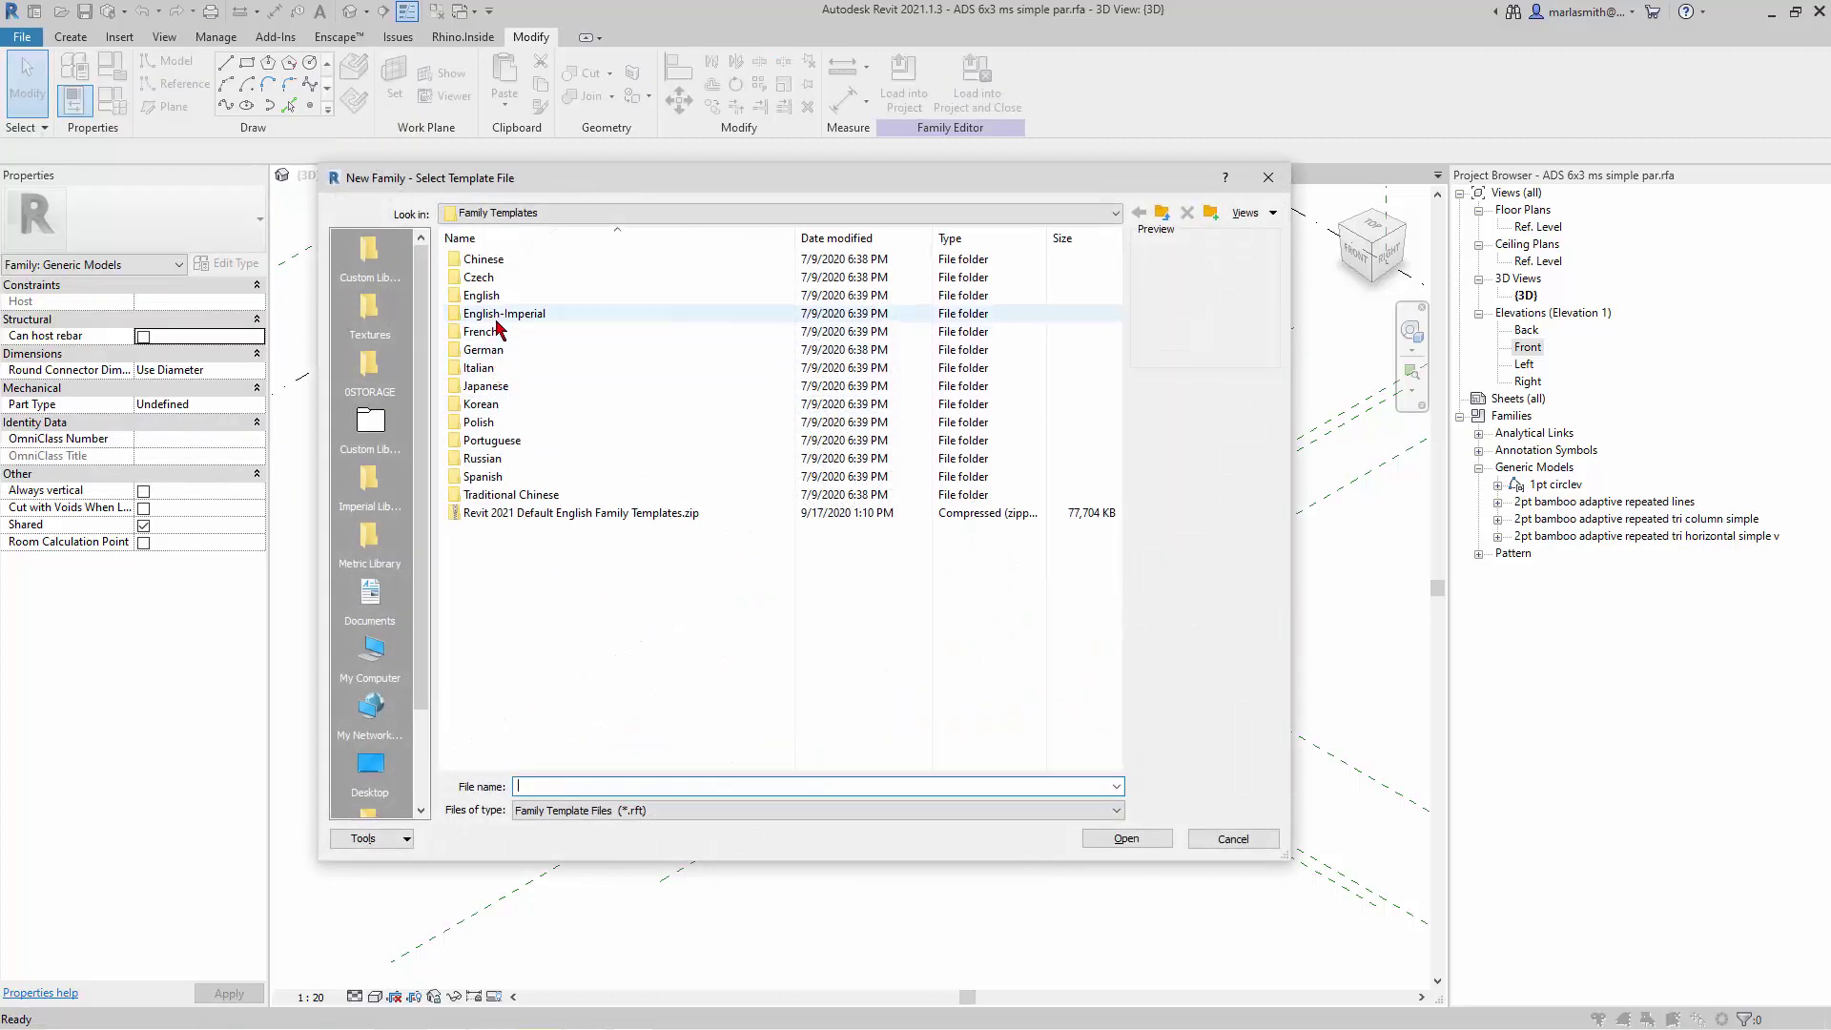
pyautogui.doubleClick(498, 297)
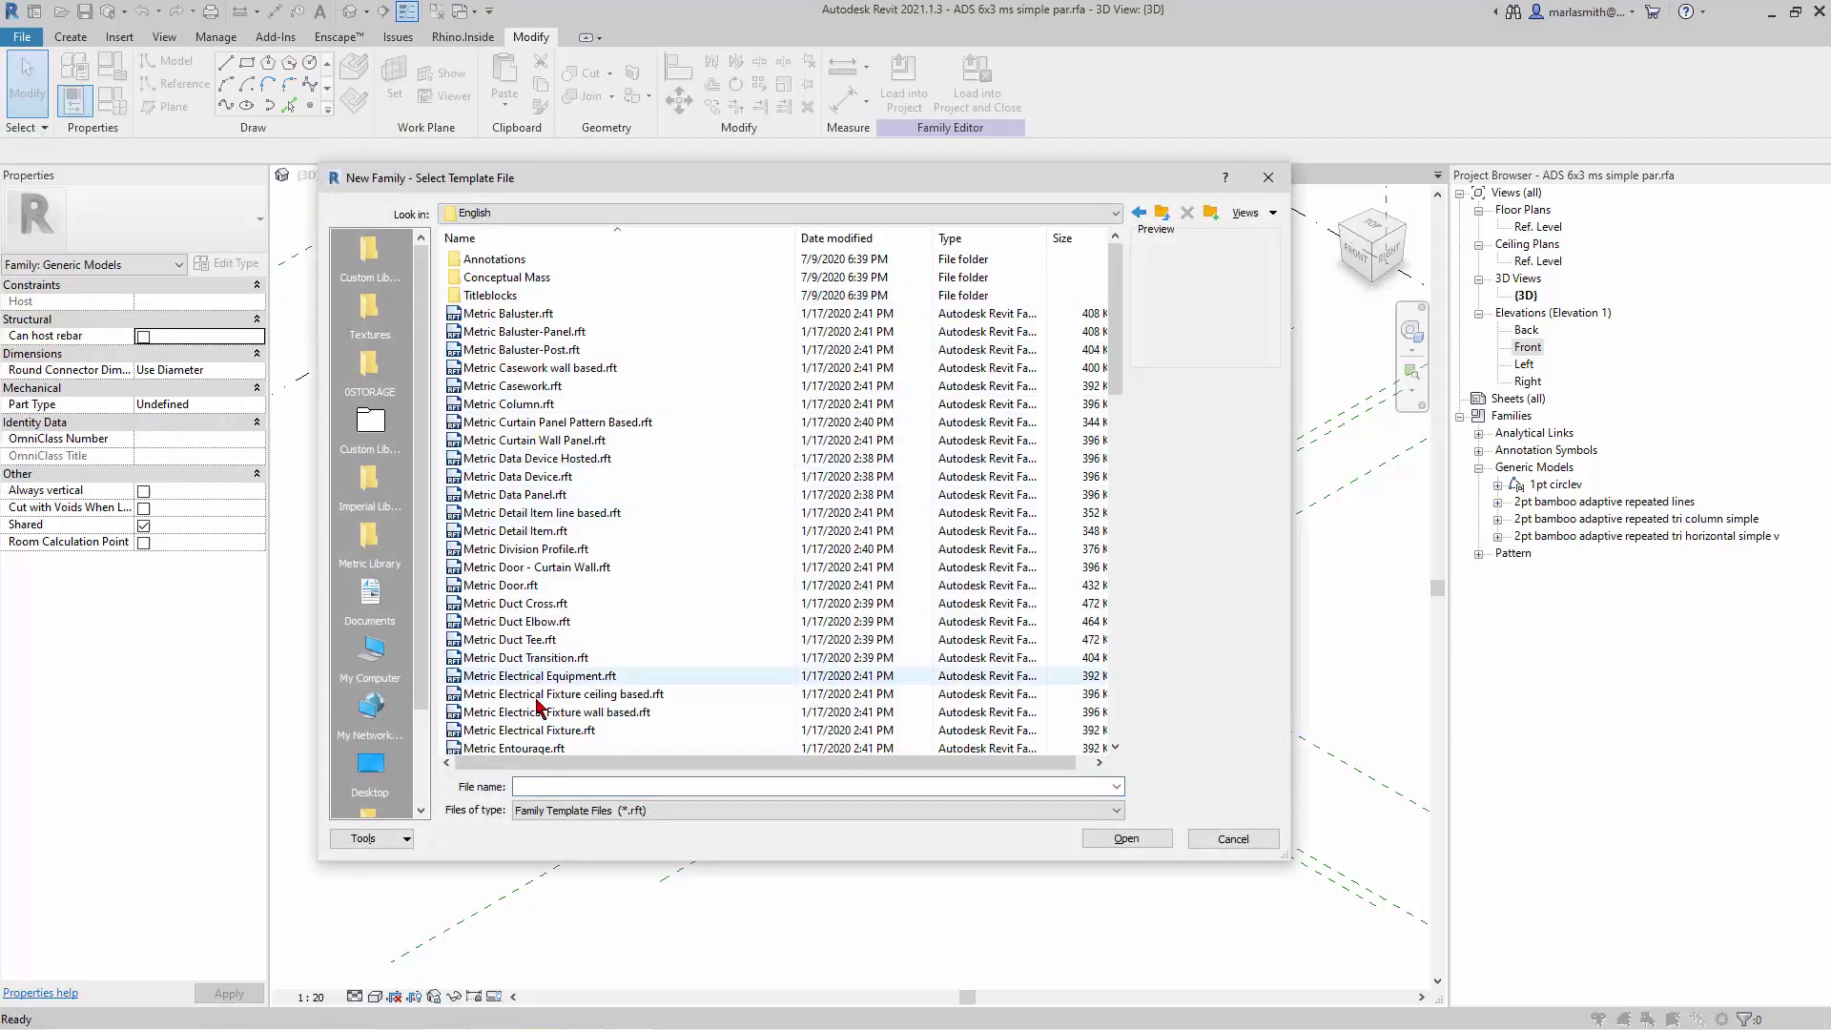
pyautogui.scroll(-3, 543, 701)
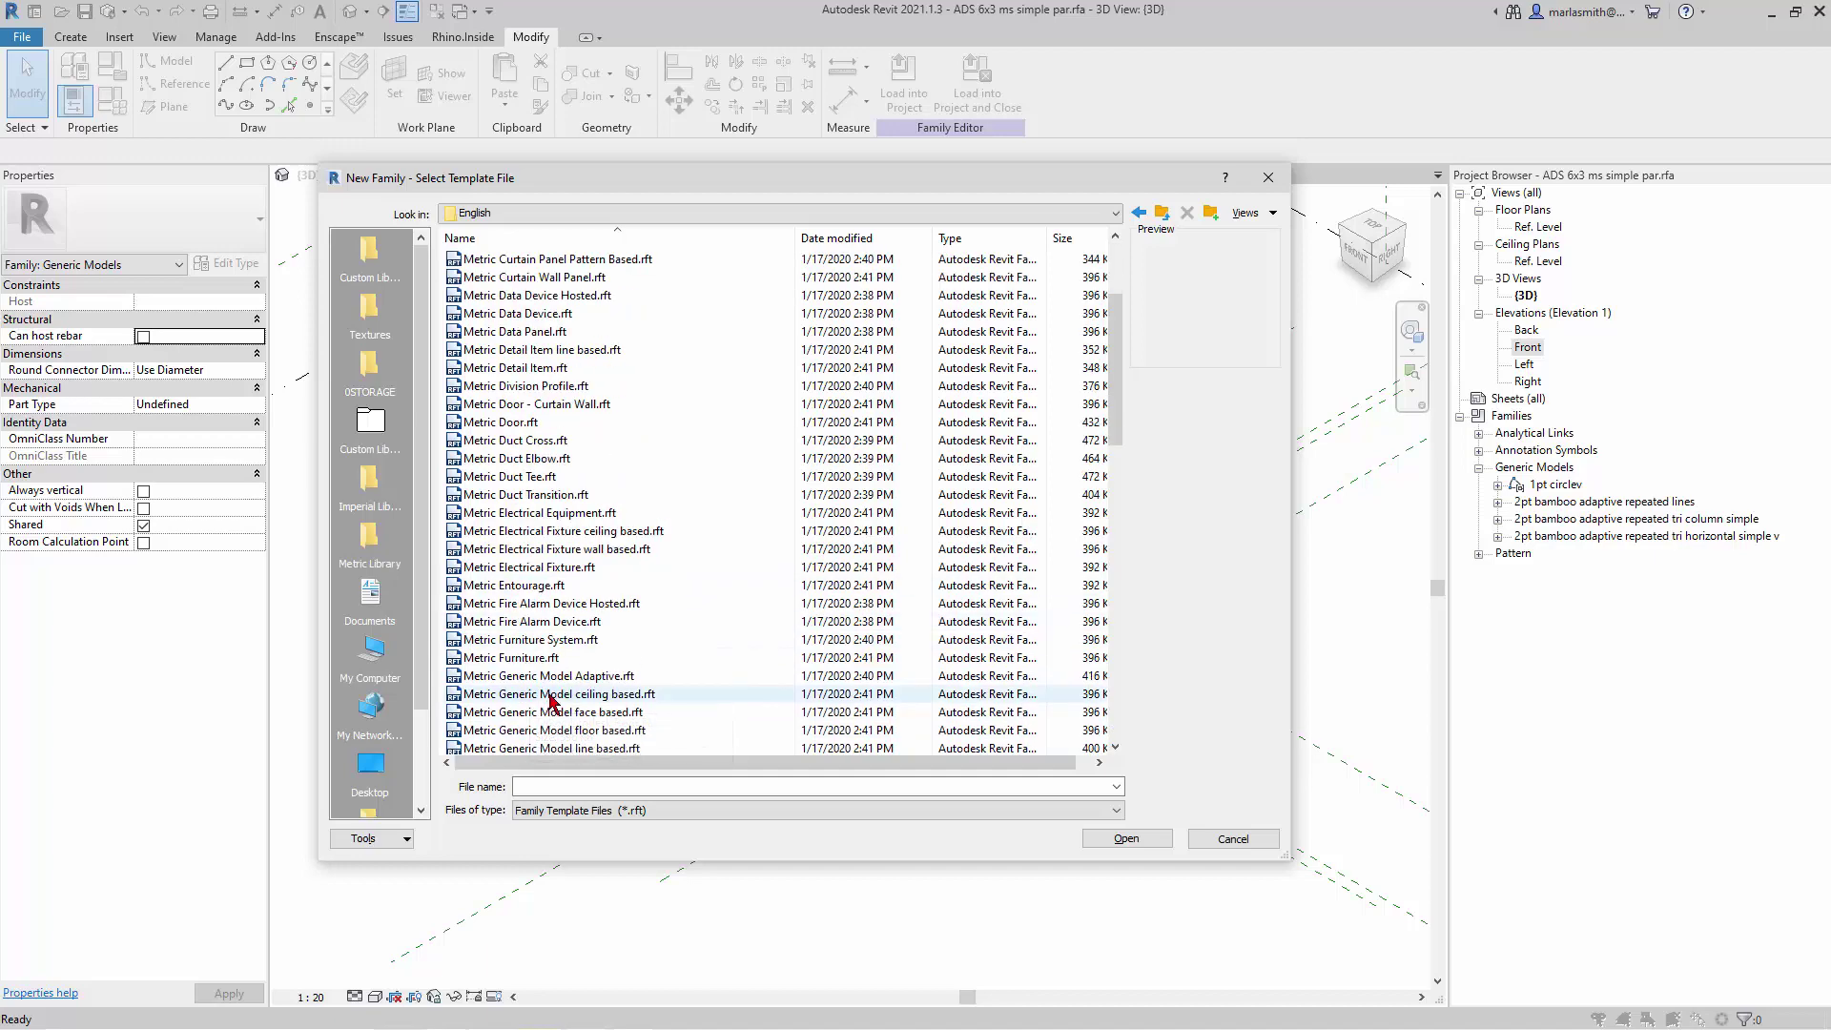
pyautogui.click(567, 677)
pyautogui.click(1126, 838)
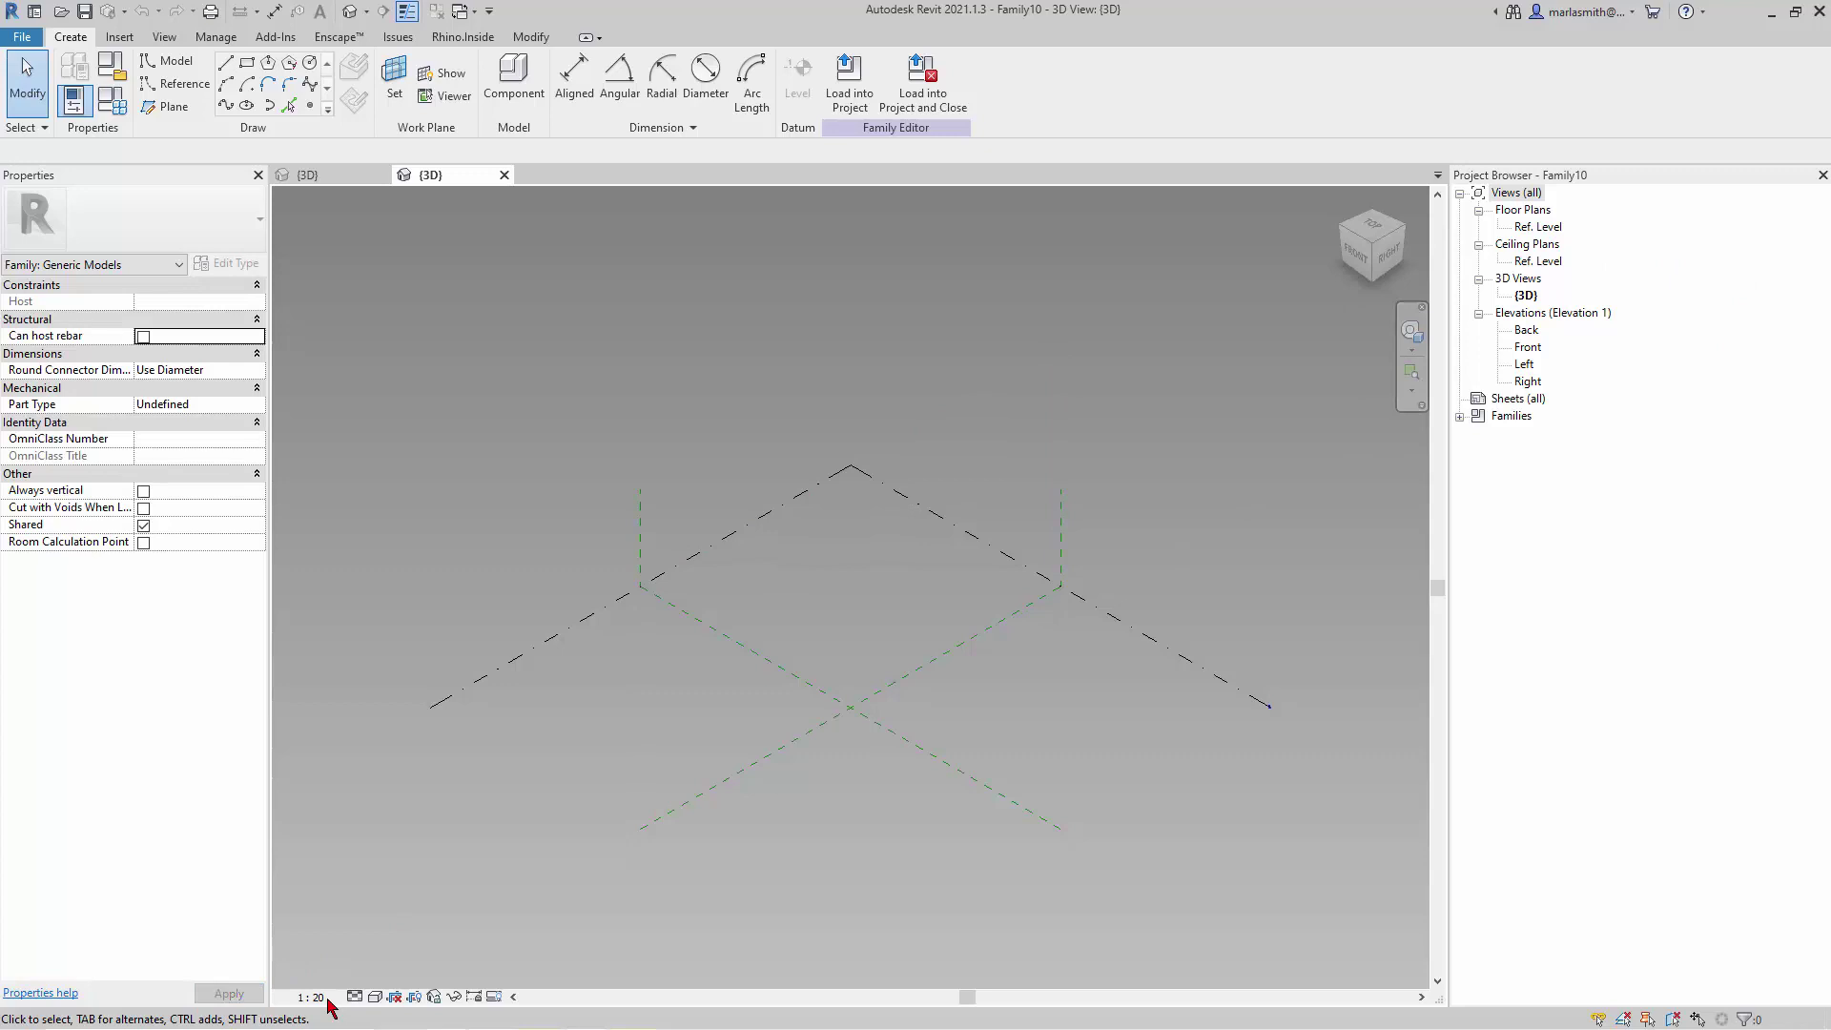
# - Set the 3D view background to None in Graphic Display Options
pyautogui.click(375, 996)
pyautogui.click(419, 867)
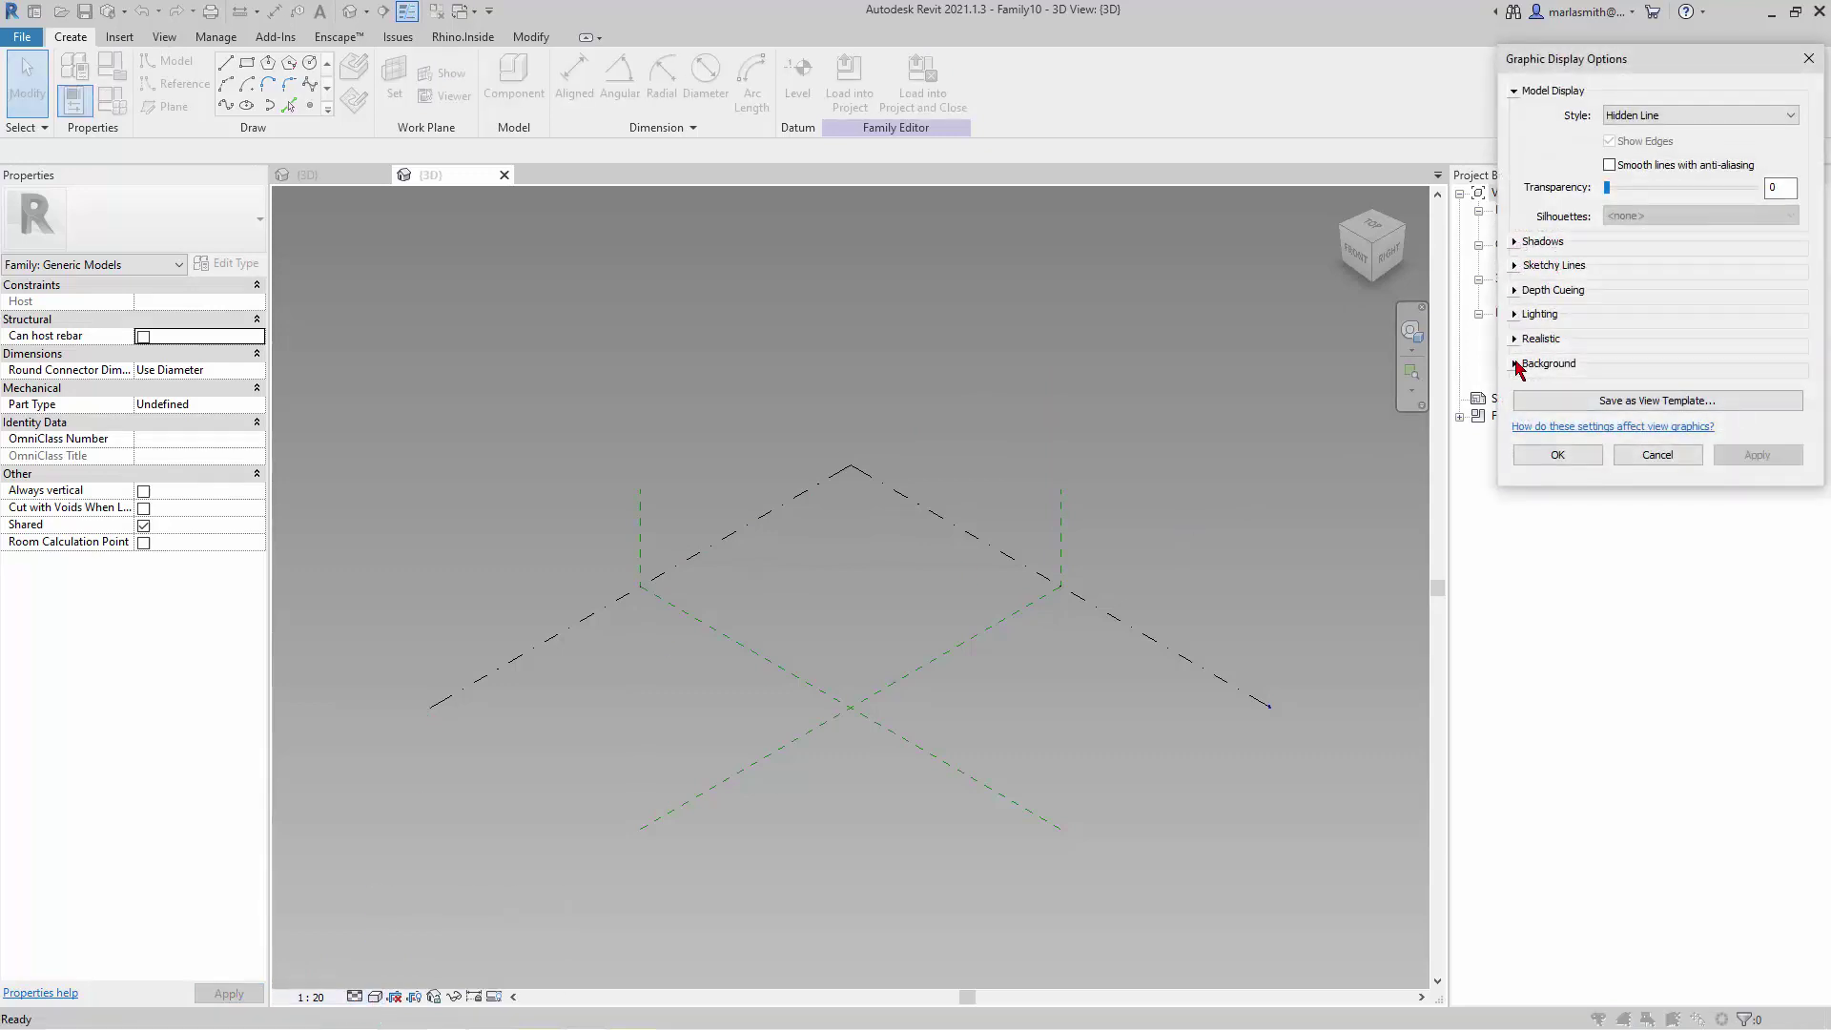
pyautogui.click(1516, 366)
pyautogui.click(1678, 389)
pyautogui.click(1642, 412)
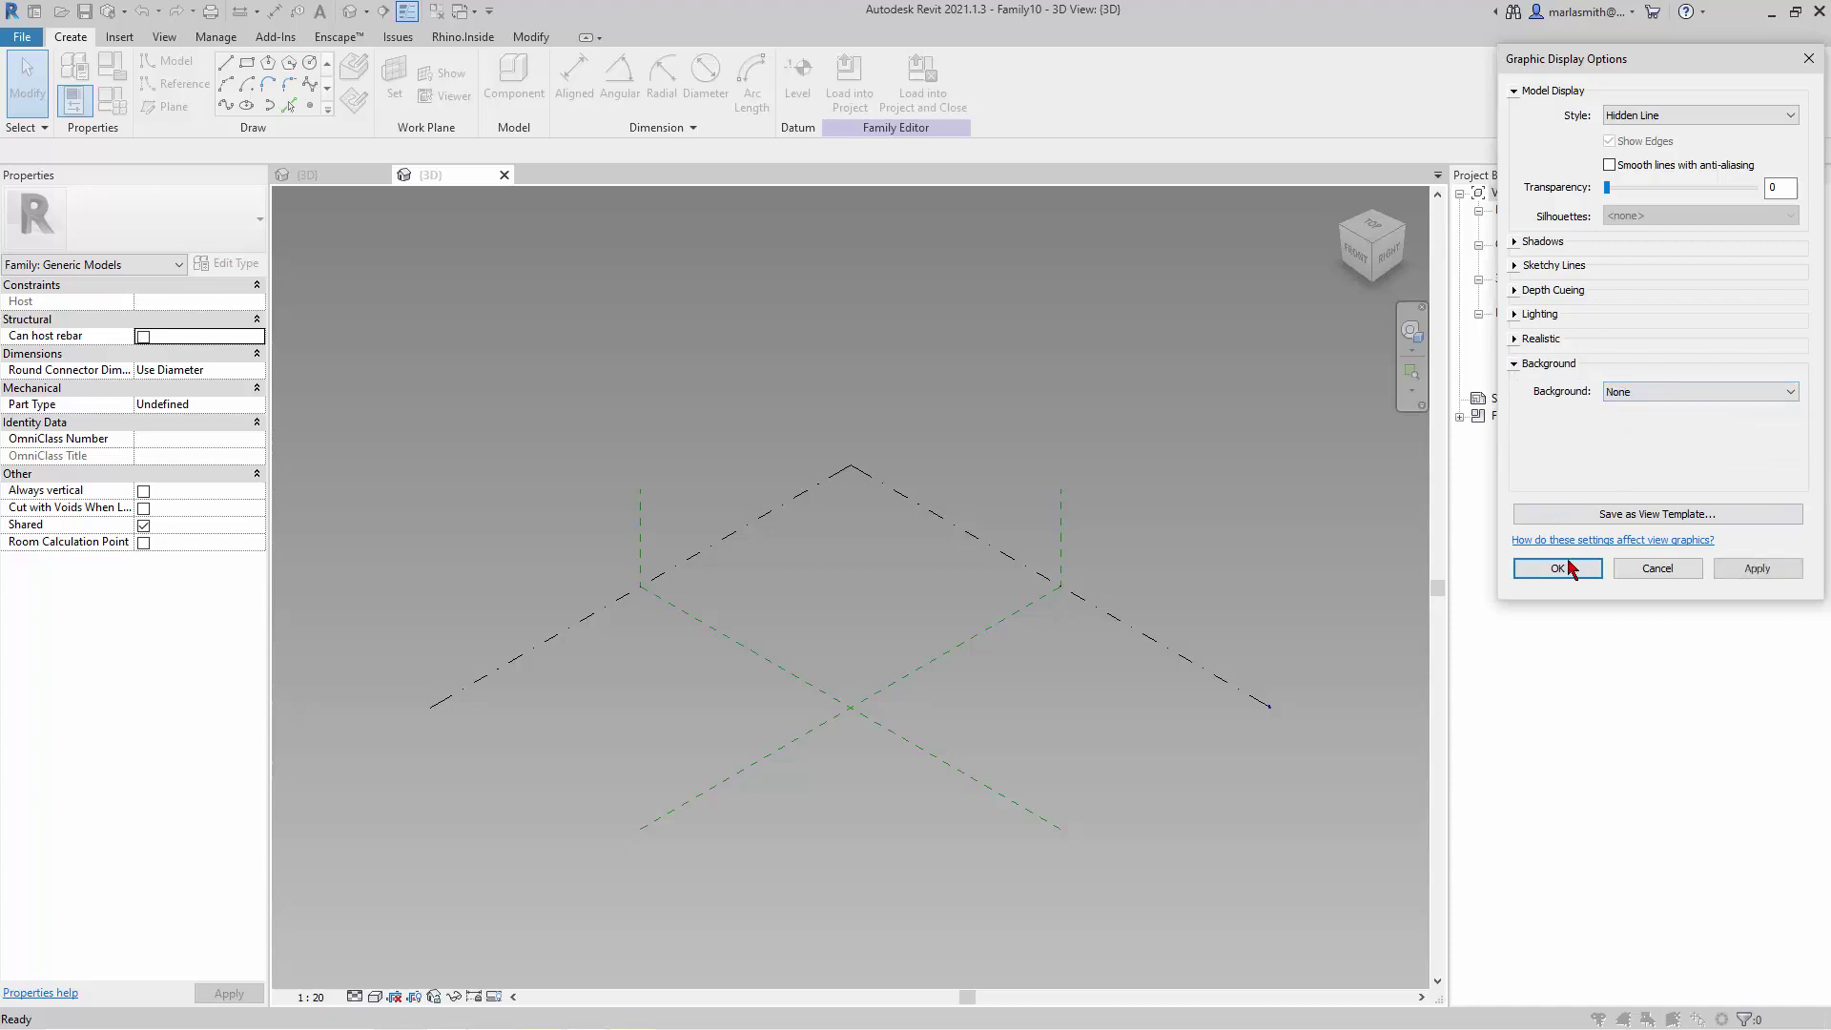
pyautogui.click(1560, 563)
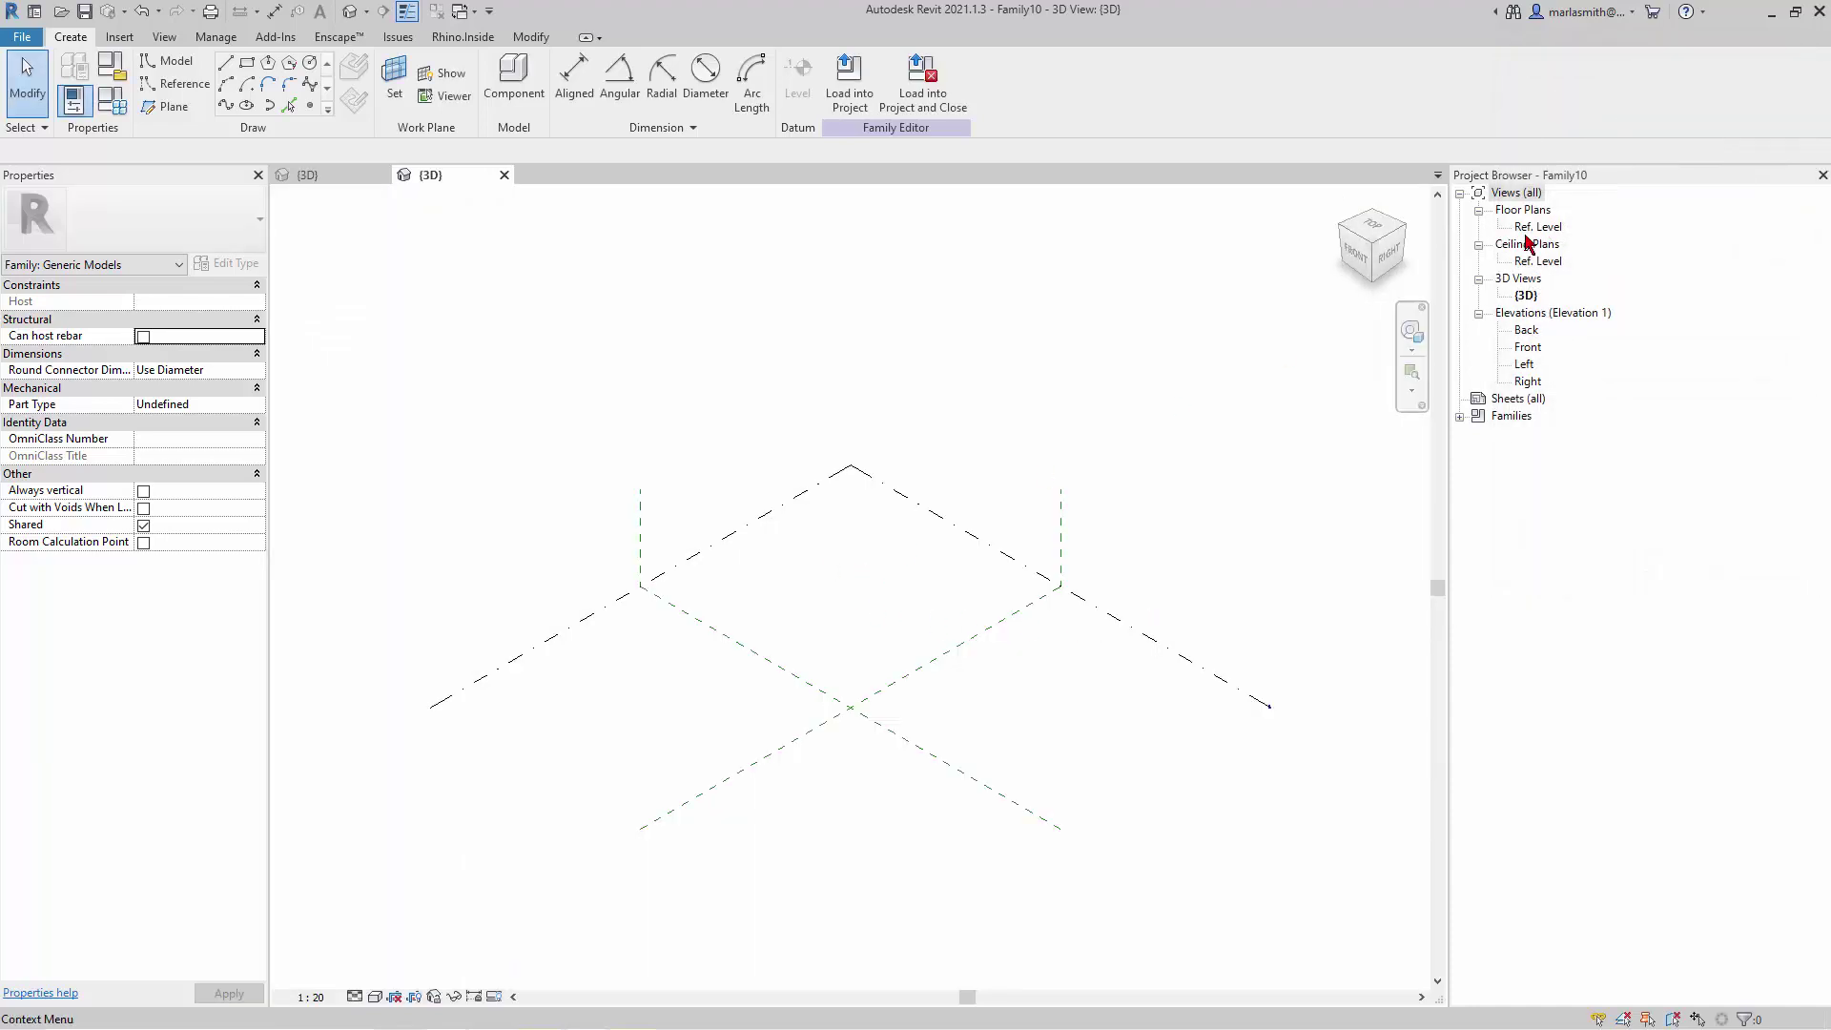
# - In the Ref. Level plan, draw four vertical reference planes with RP, two each side of centre
pyautogui.doubleClick(1535, 229)
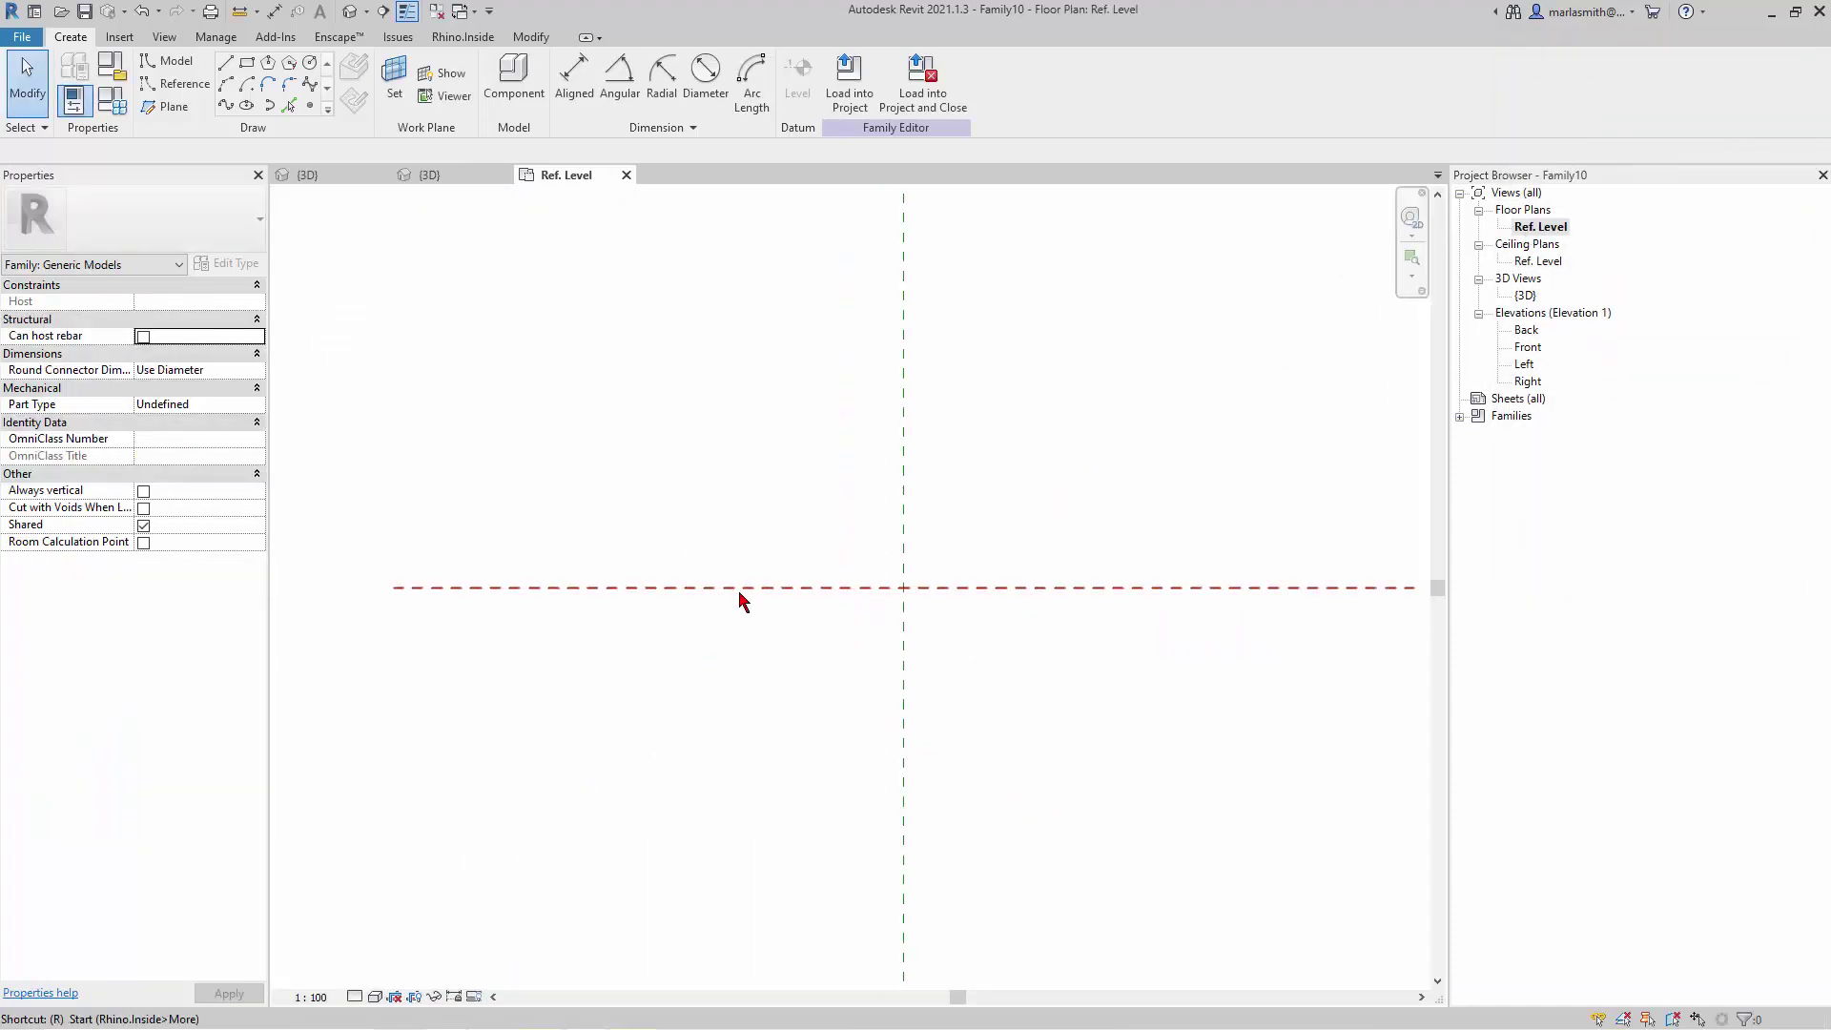
pyautogui.press('r')
pyautogui.press('p')
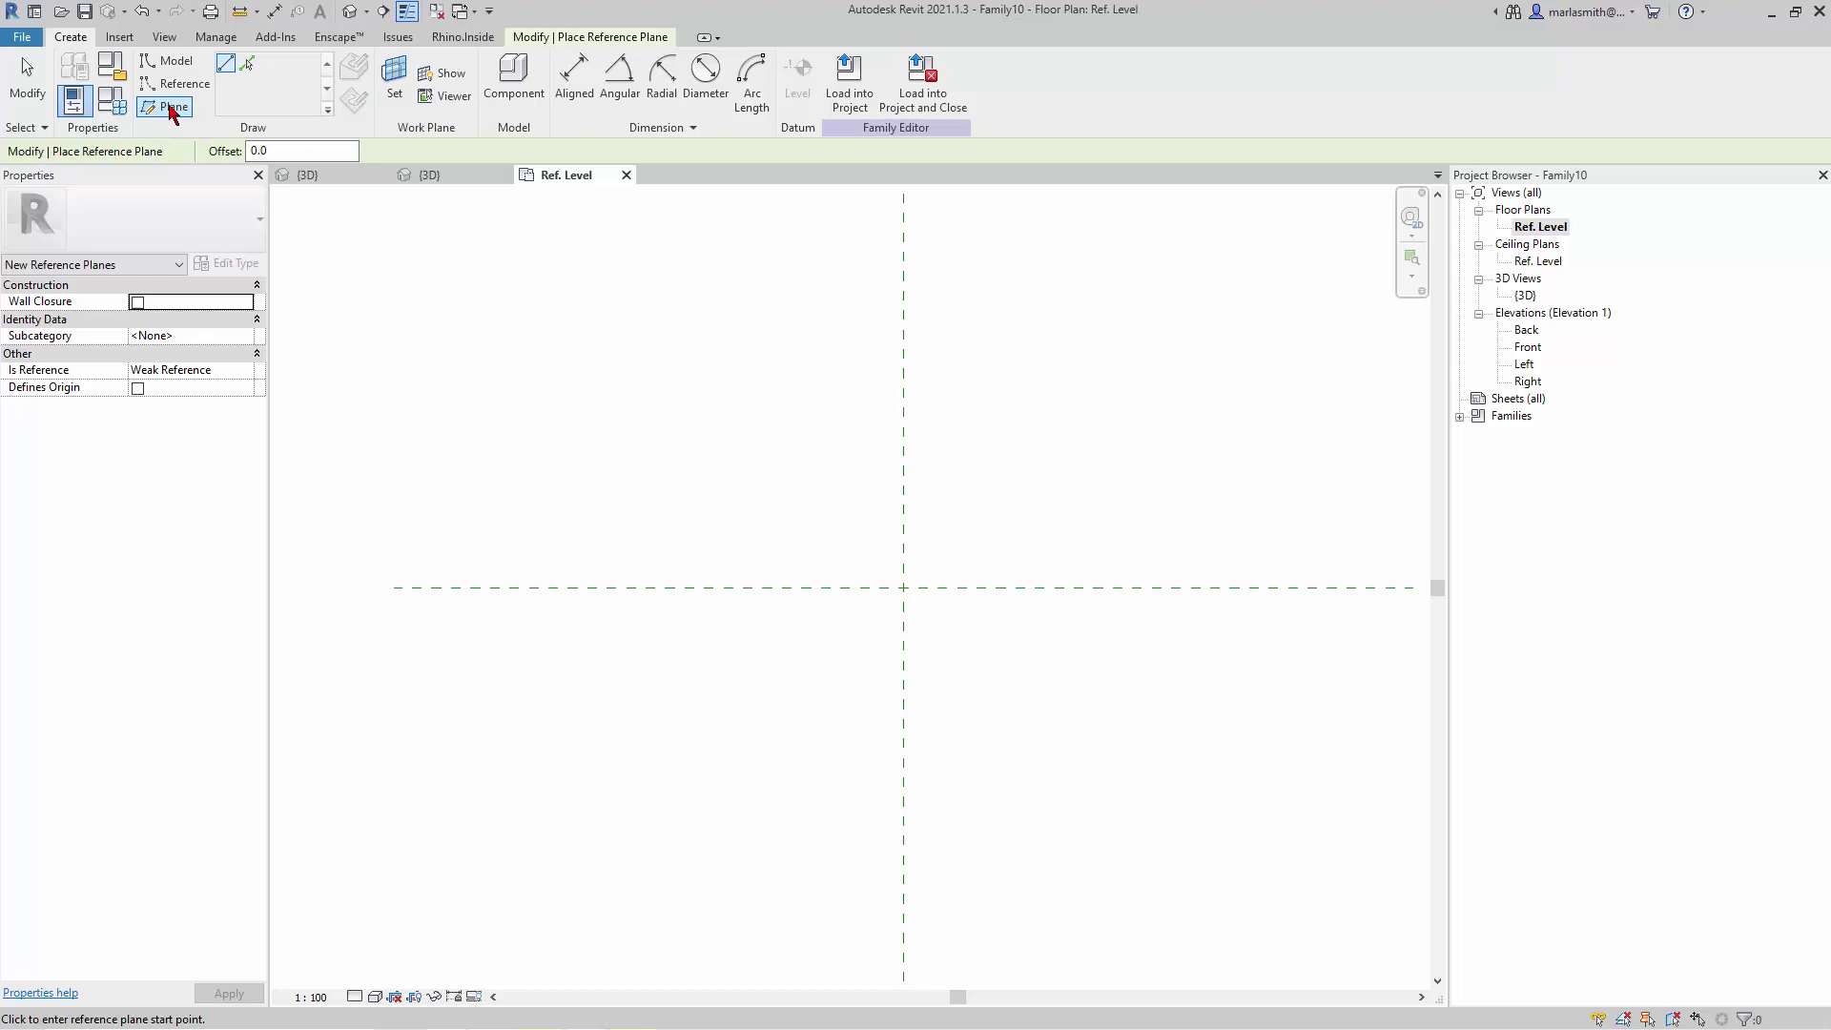
pyautogui.click(746, 457)
pyautogui.click(745, 749)
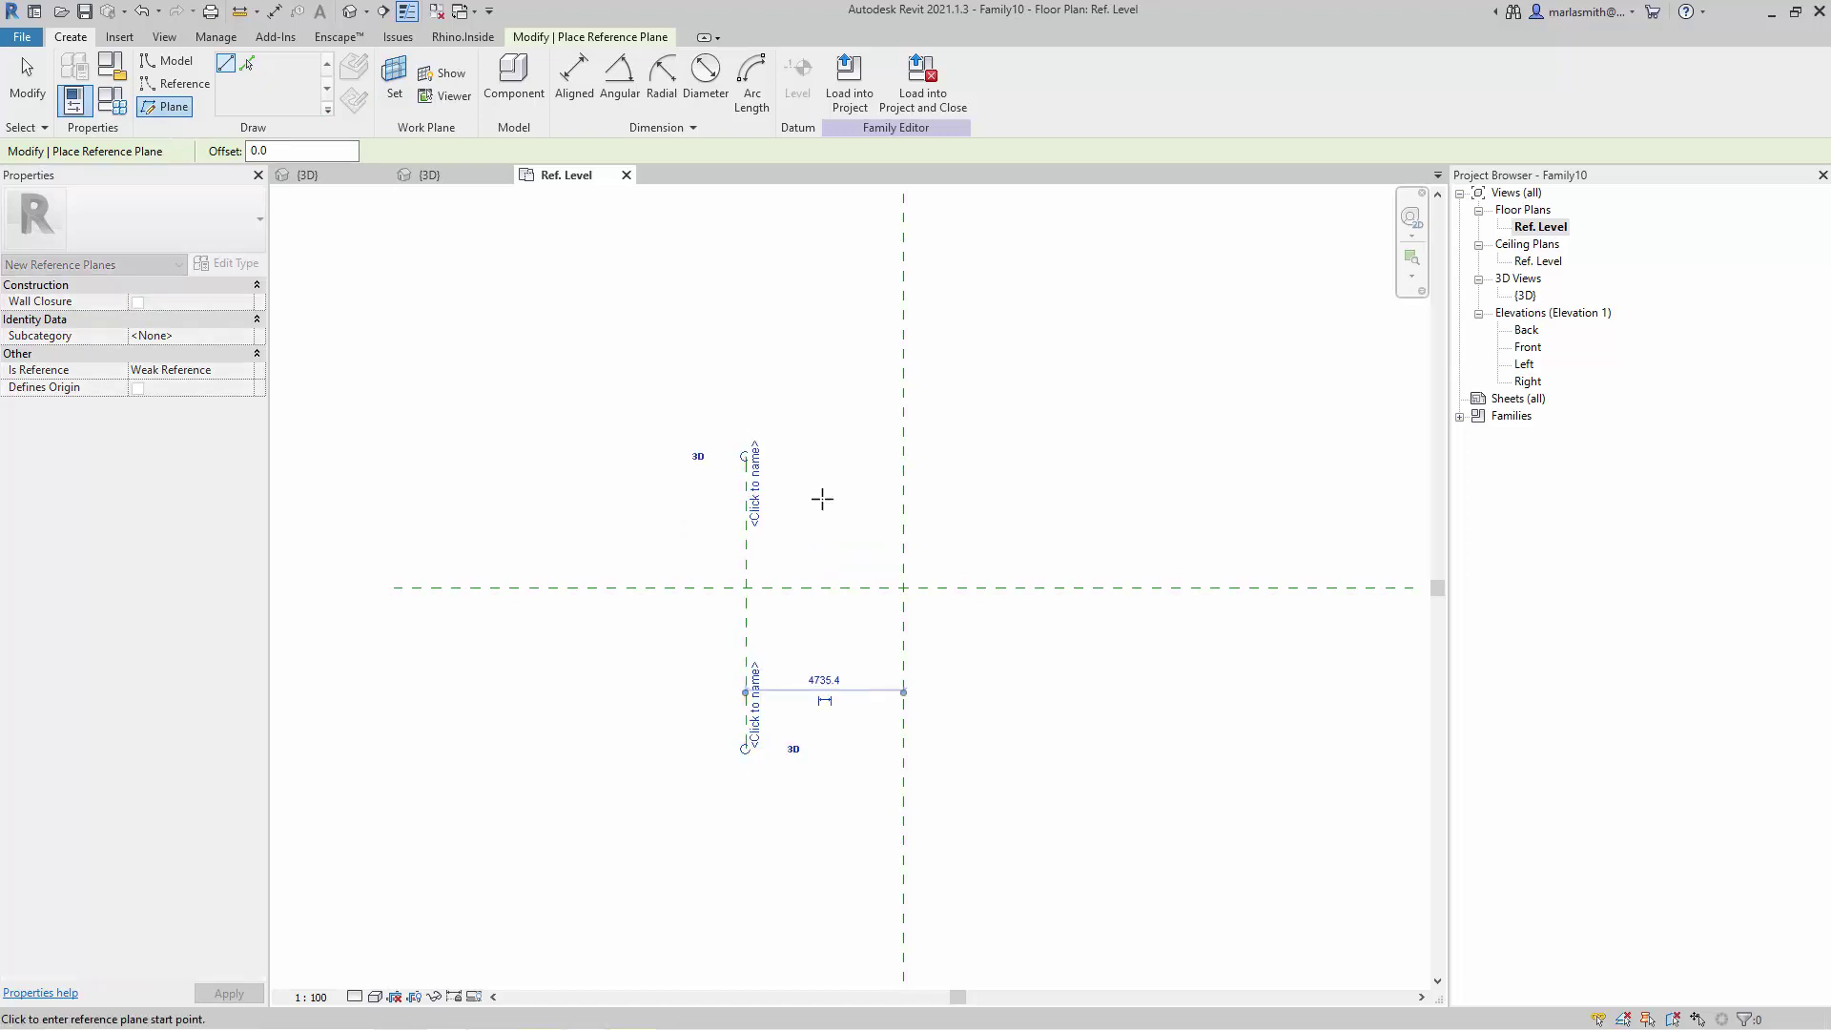
pyautogui.click(827, 457)
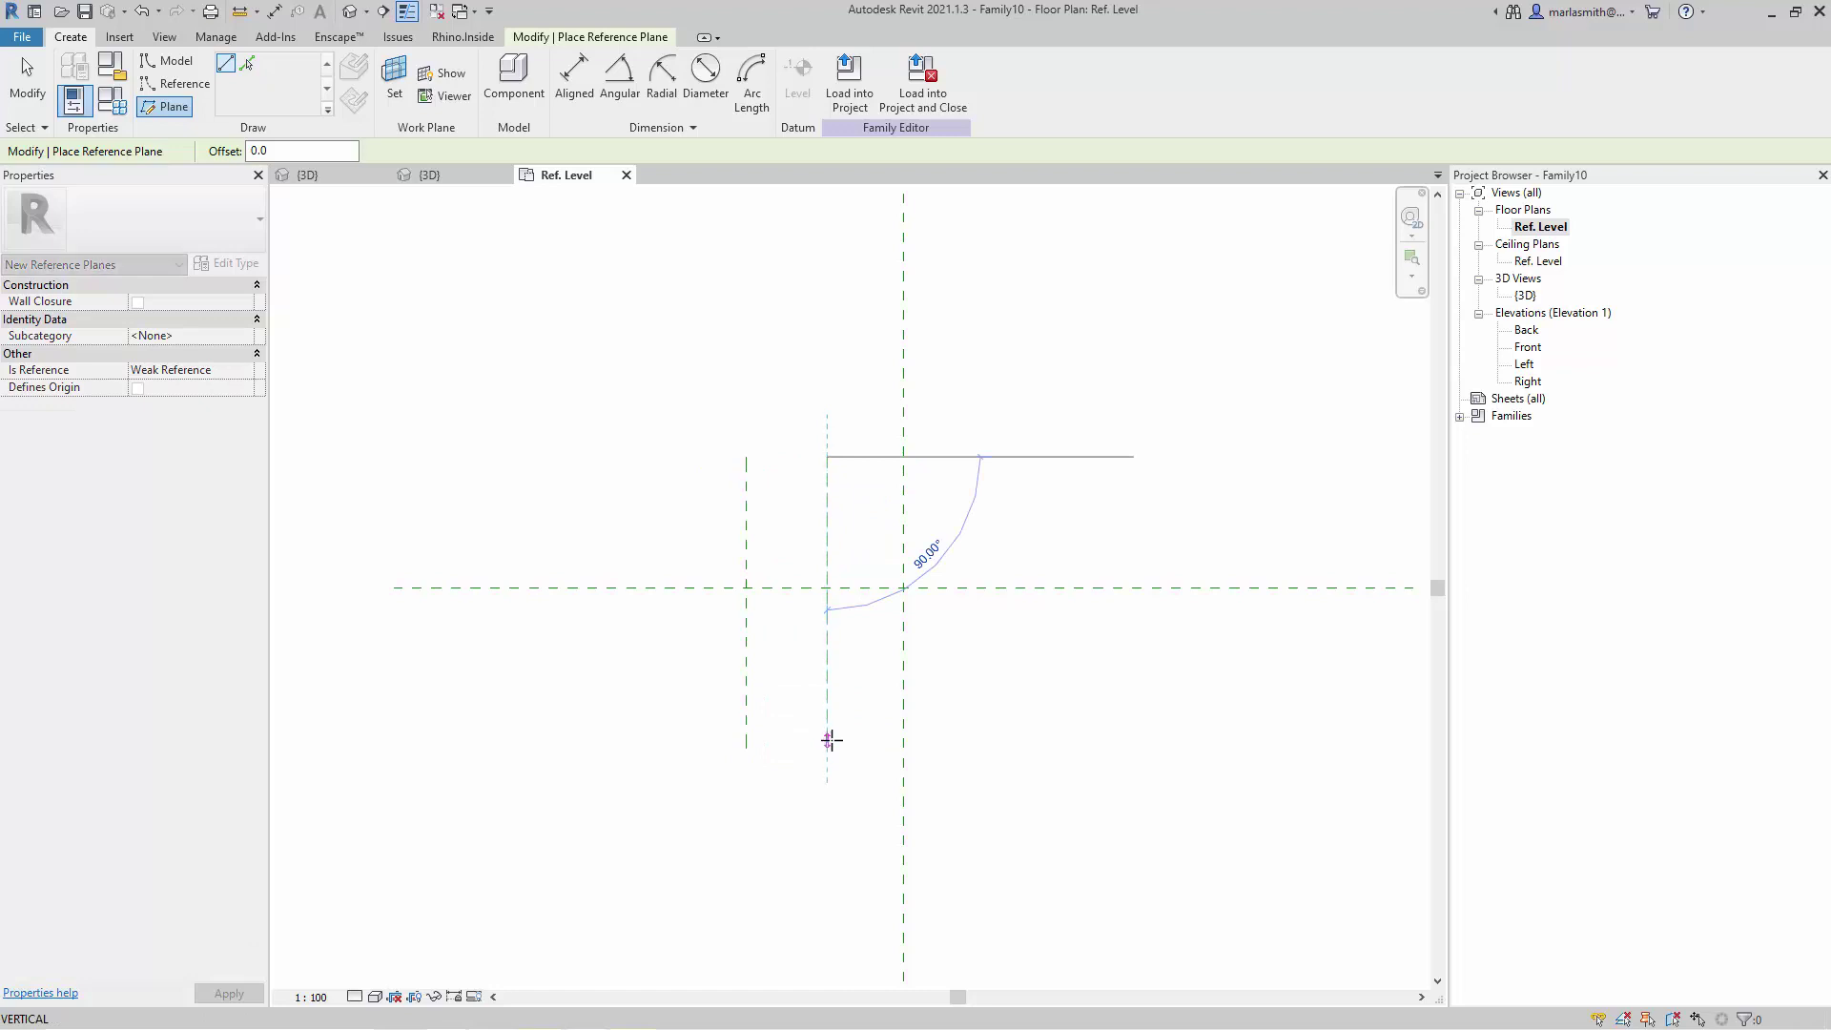
pyautogui.click(827, 741)
pyautogui.click(977, 457)
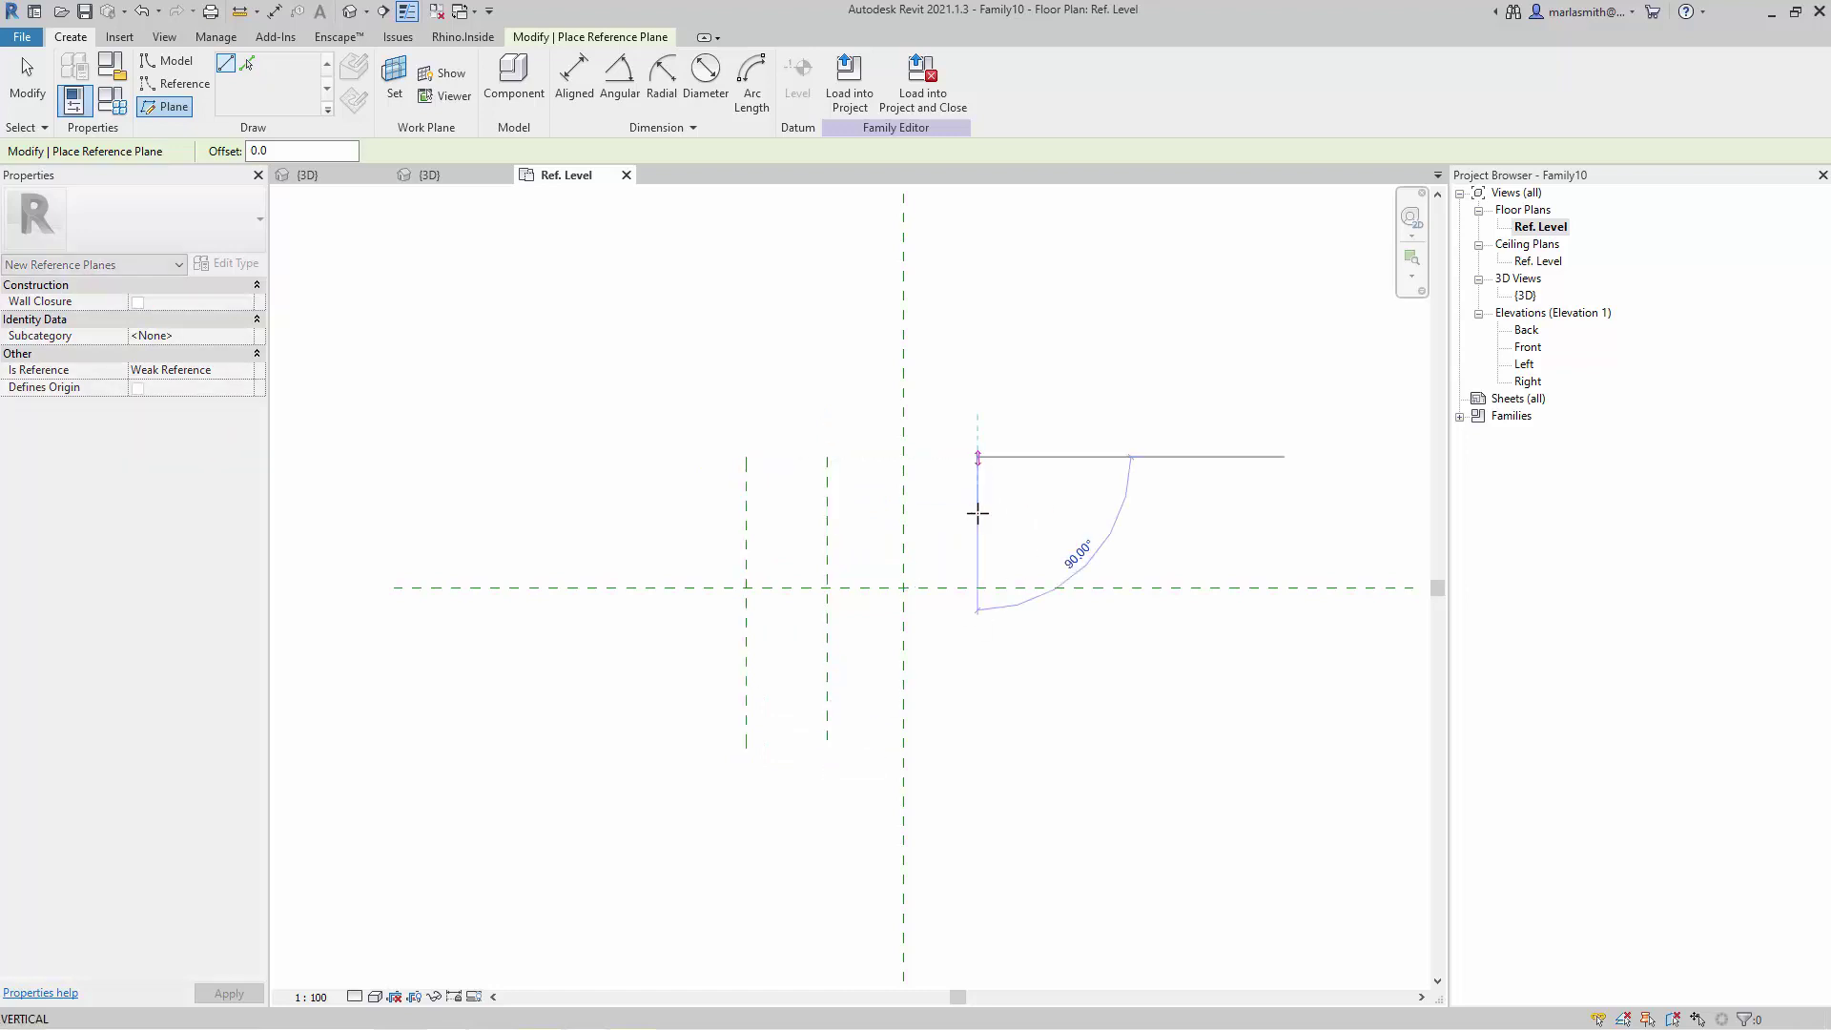
pyautogui.click(977, 750)
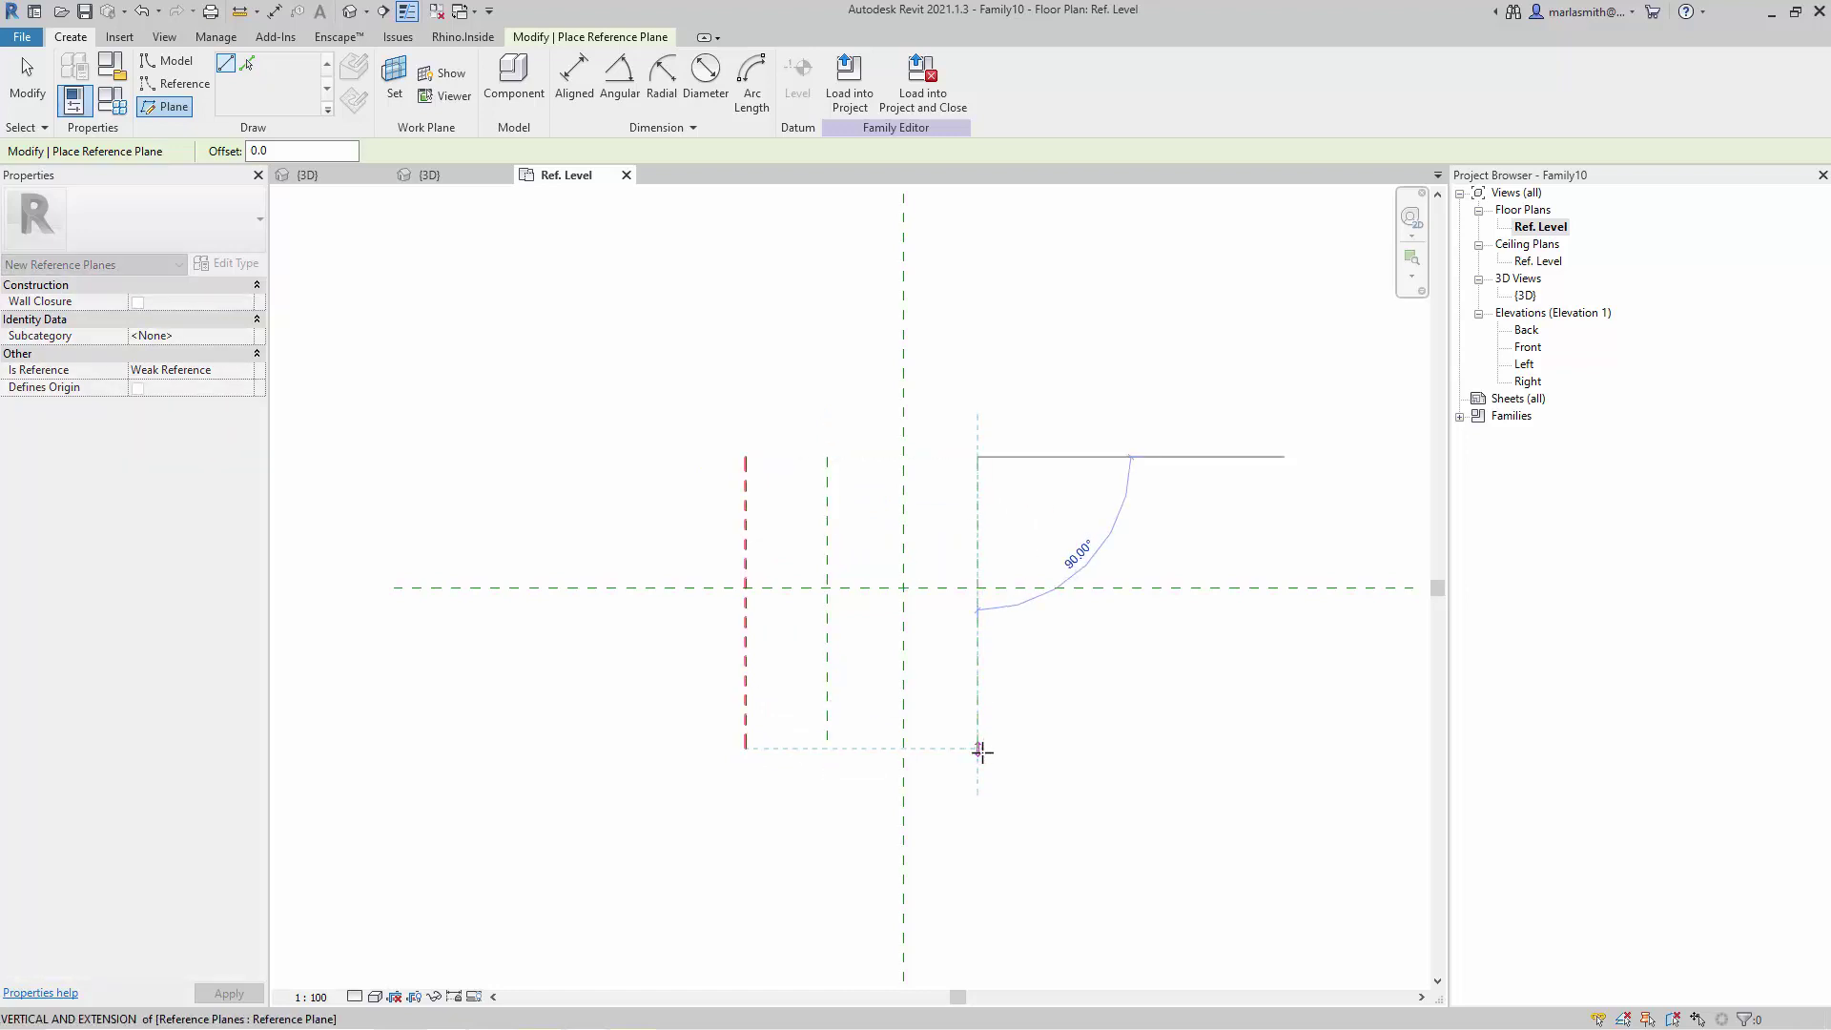
pyautogui.click(1083, 456)
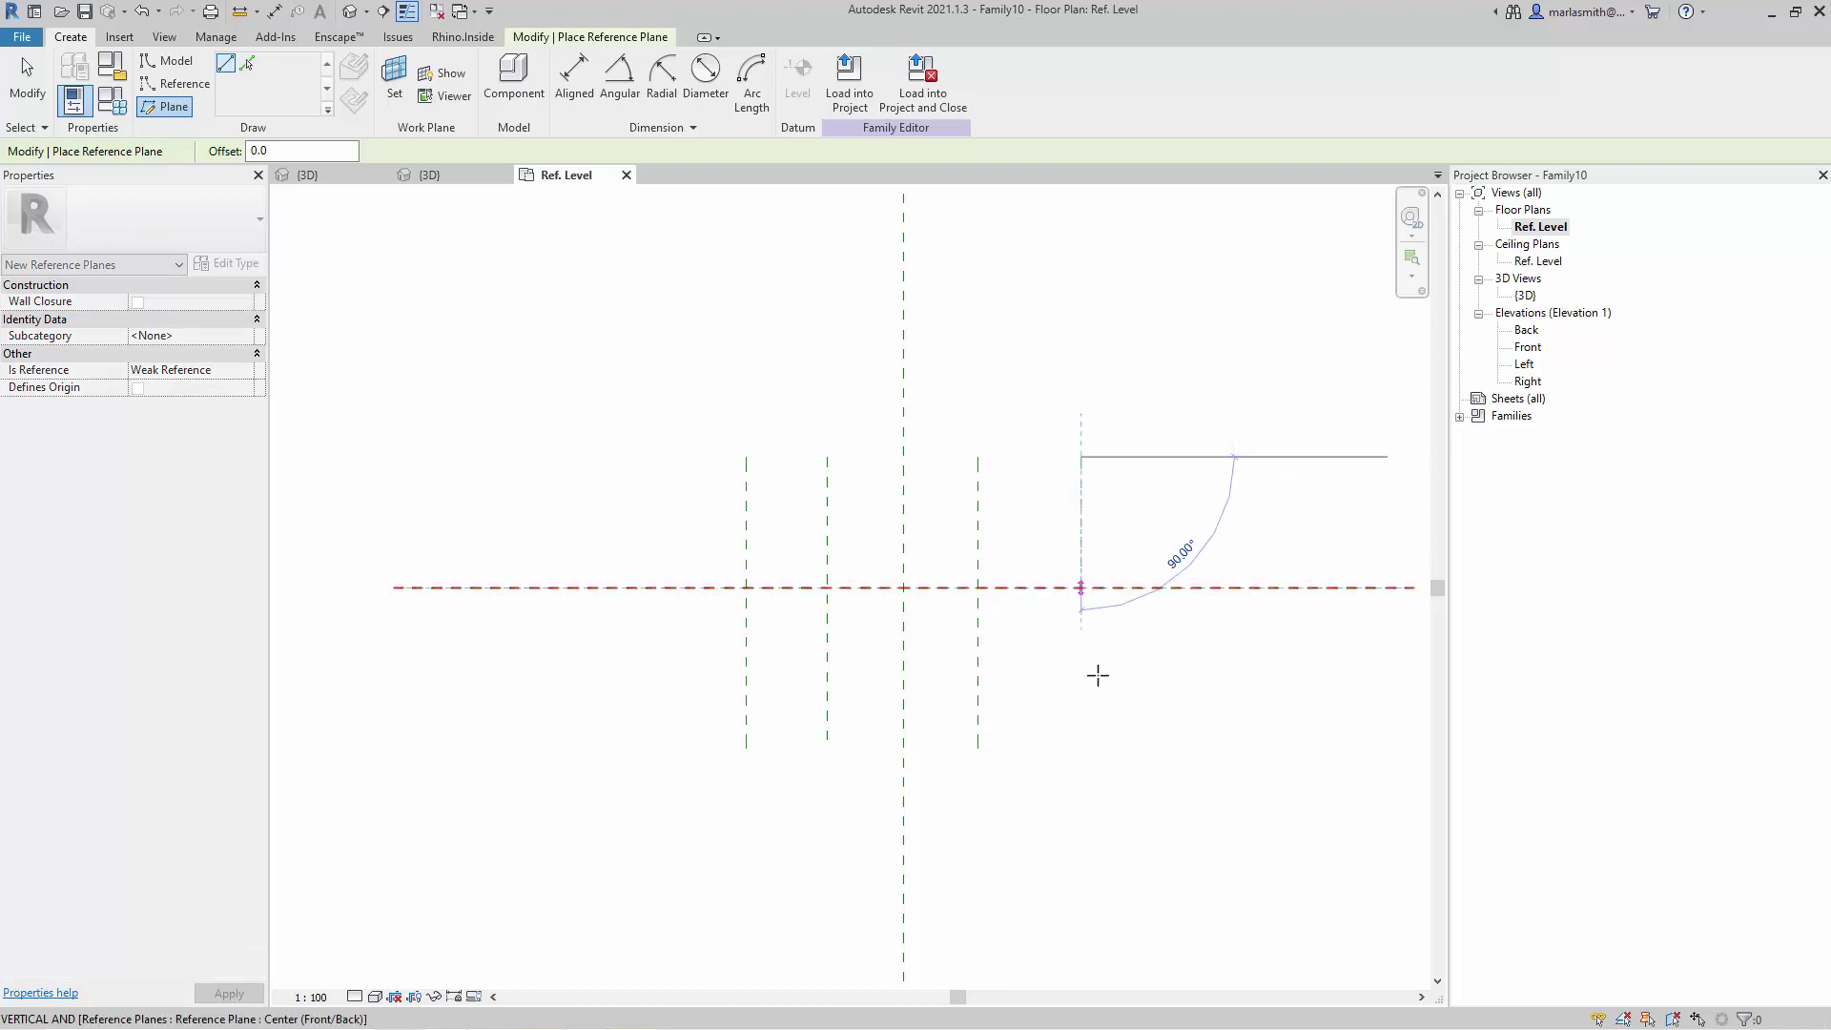
pyautogui.click(1080, 747)
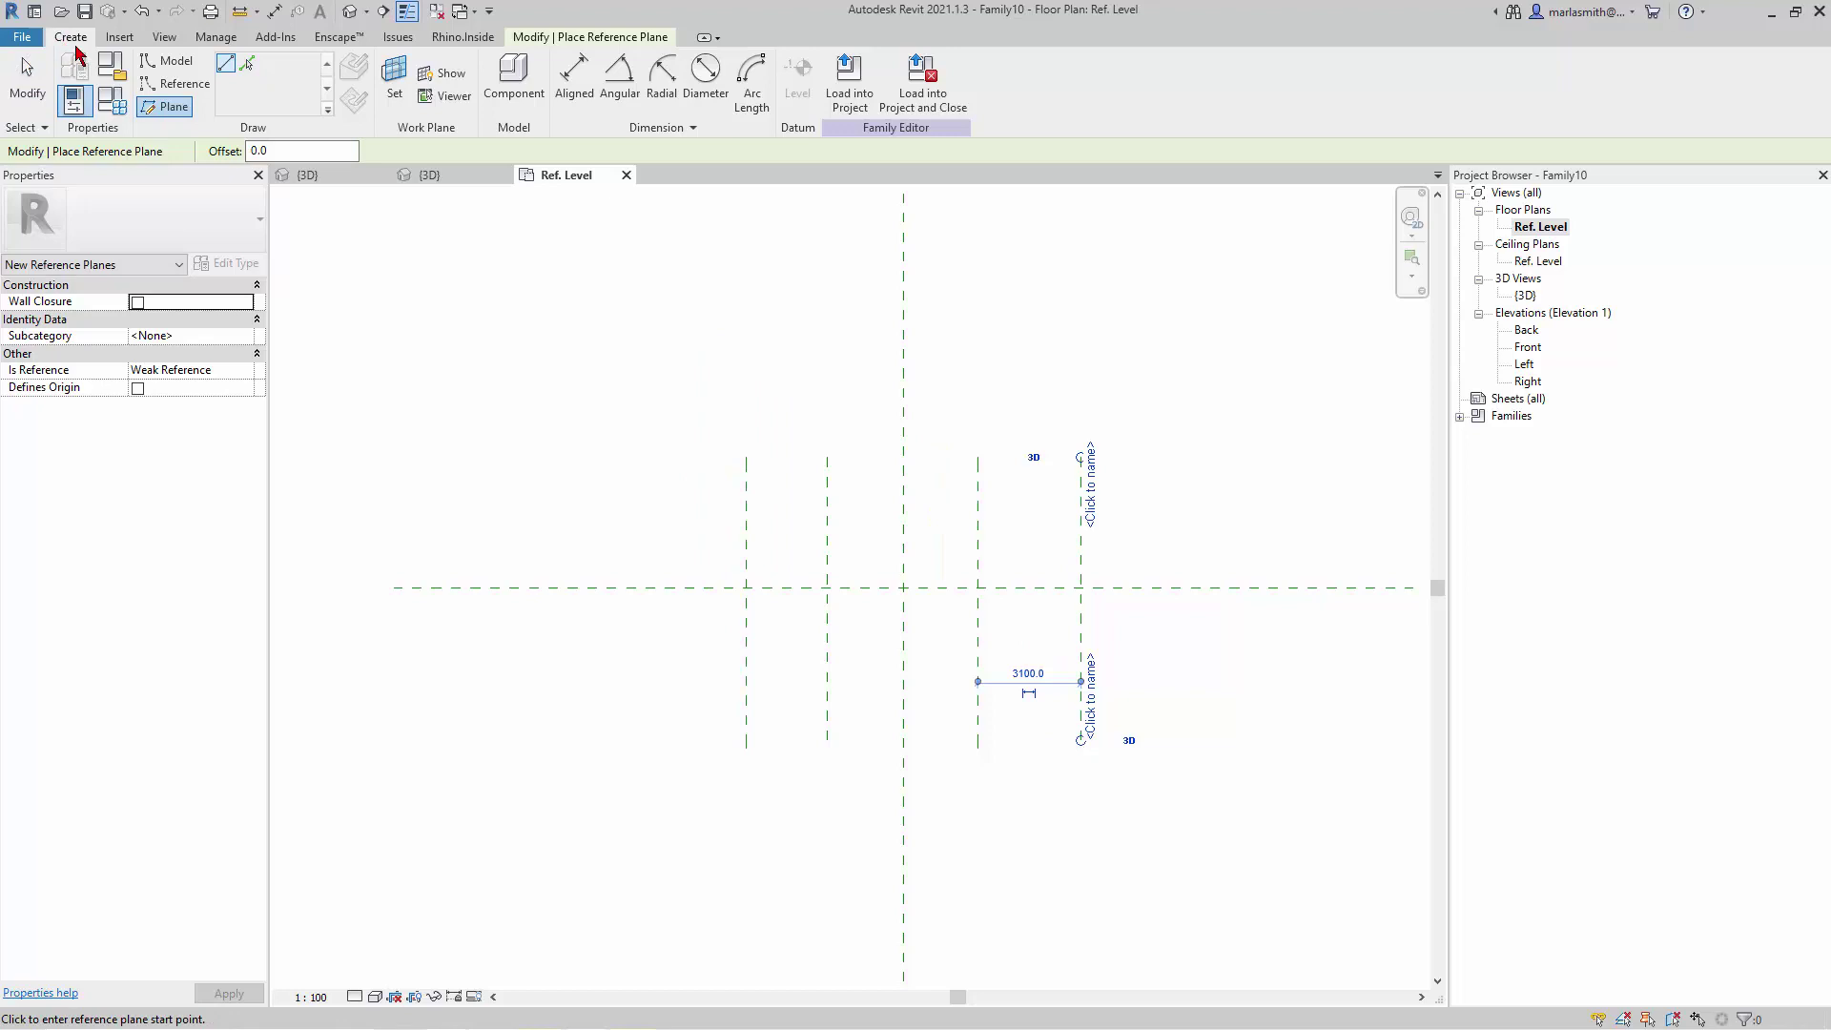
# - Dimension all five vertical reference planes in one aligned chain above them and set it to EQ
pyautogui.click(574, 75)
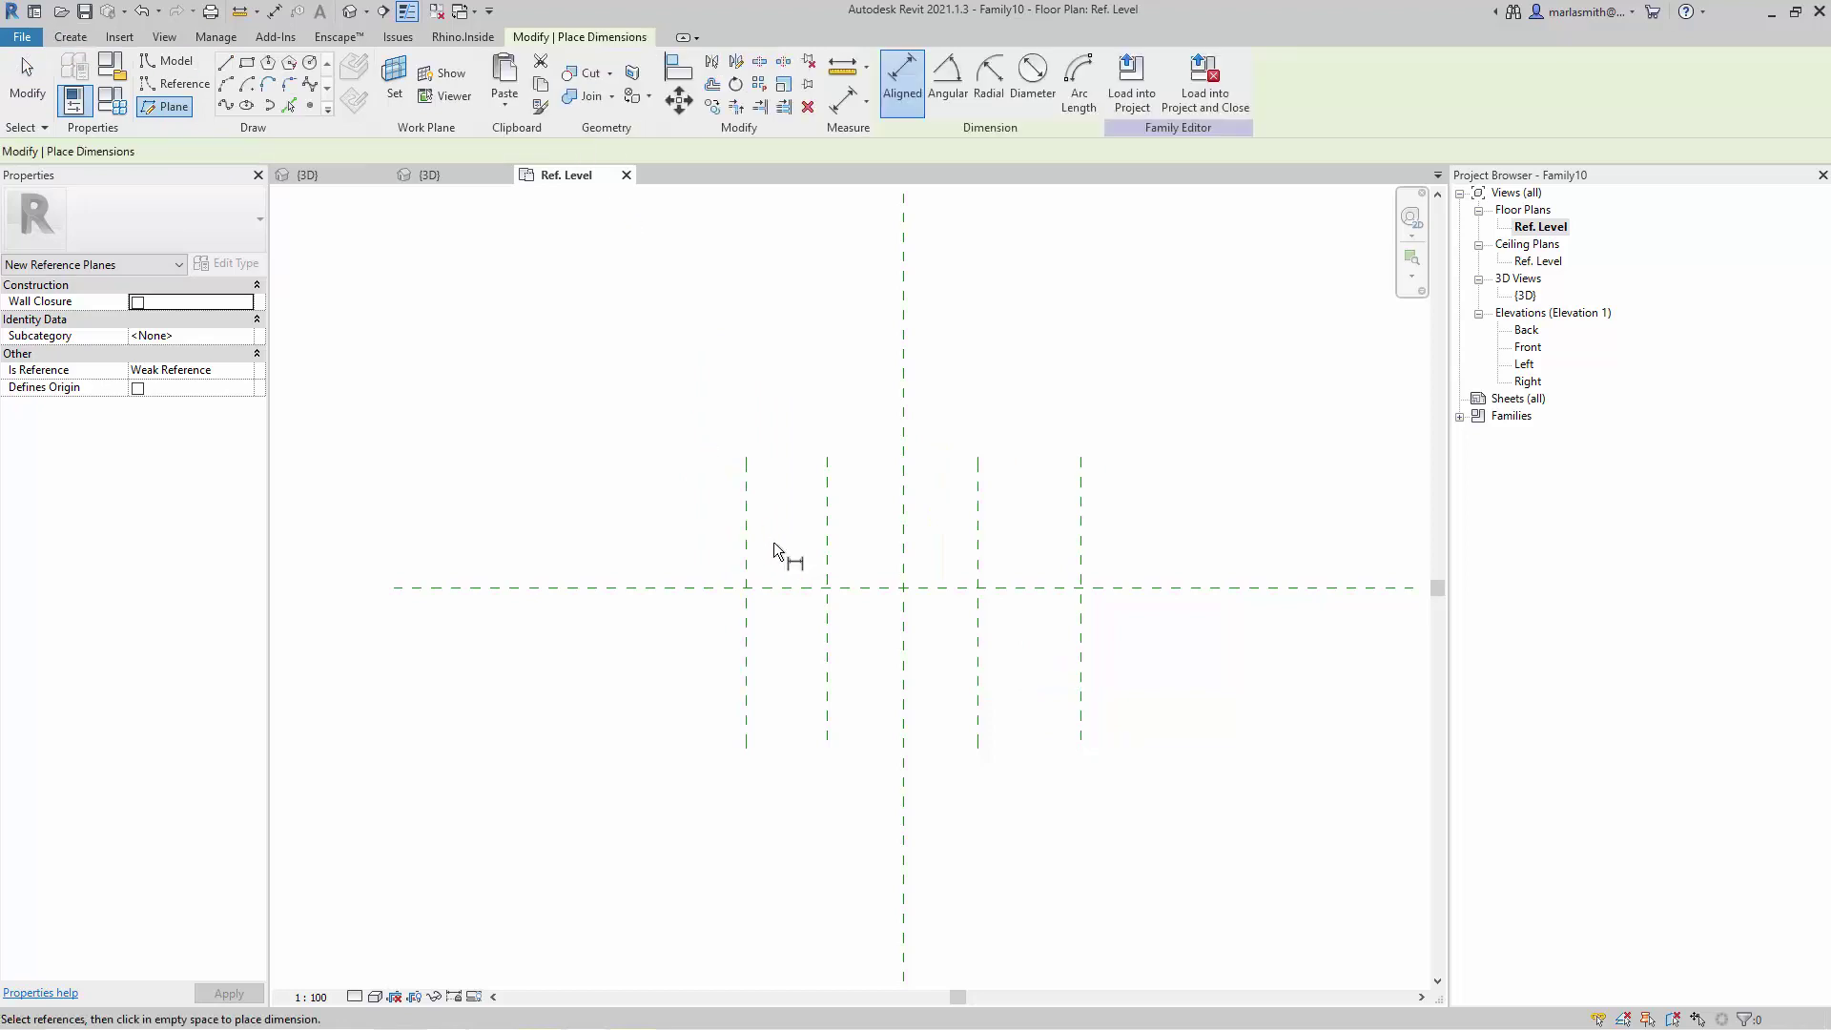
pyautogui.click(746, 477)
pyautogui.click(827, 474)
pyautogui.click(904, 473)
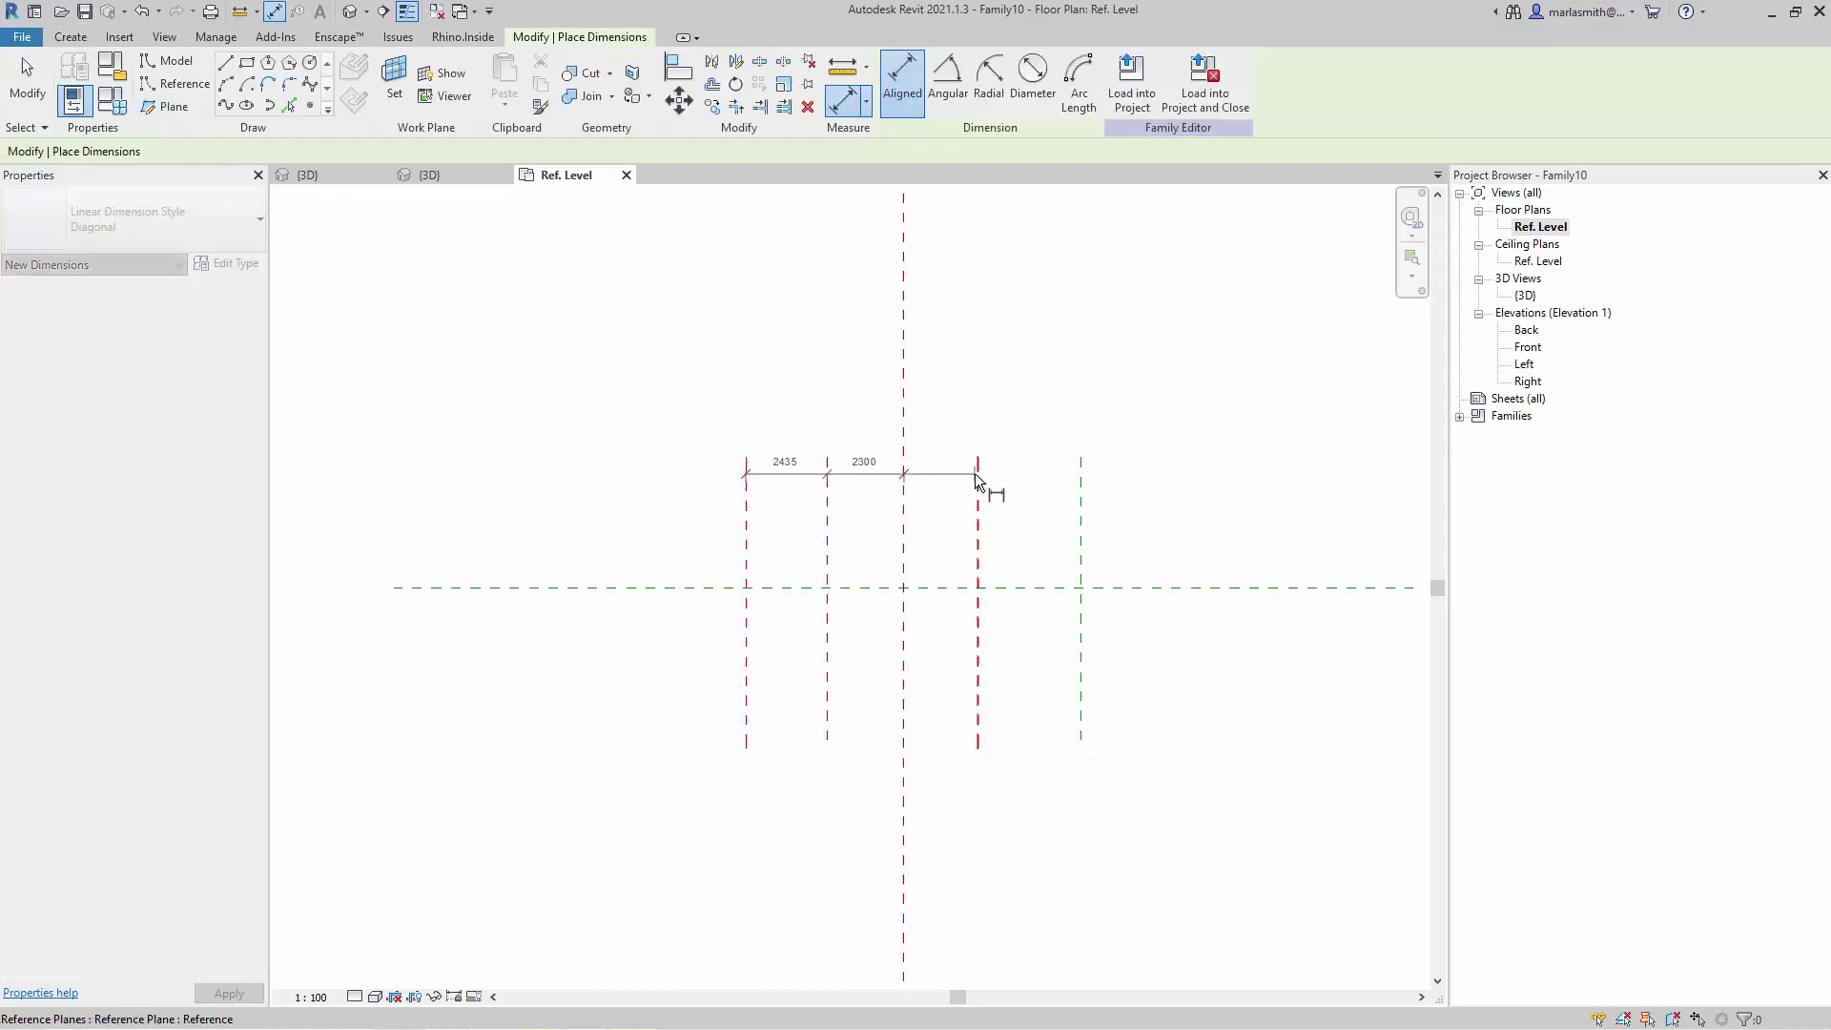
pyautogui.click(977, 473)
pyautogui.click(1080, 473)
pyautogui.click(1171, 471)
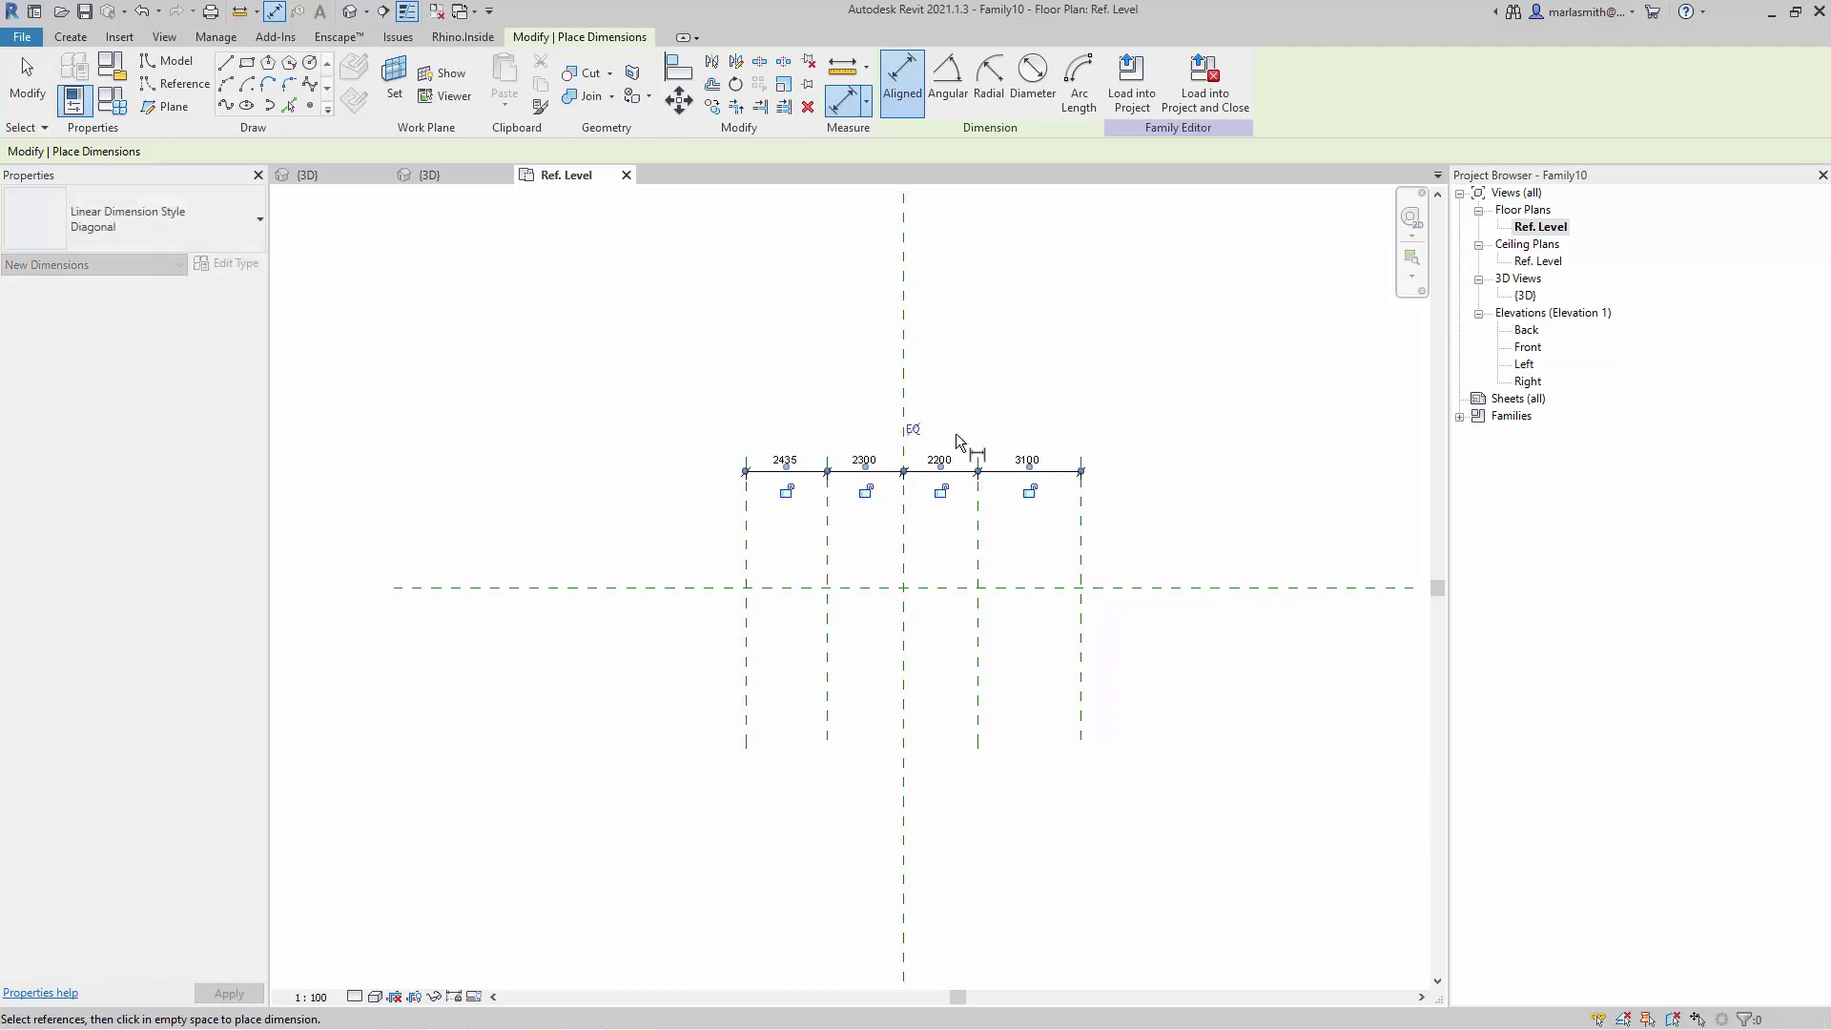
pyautogui.click(914, 431)
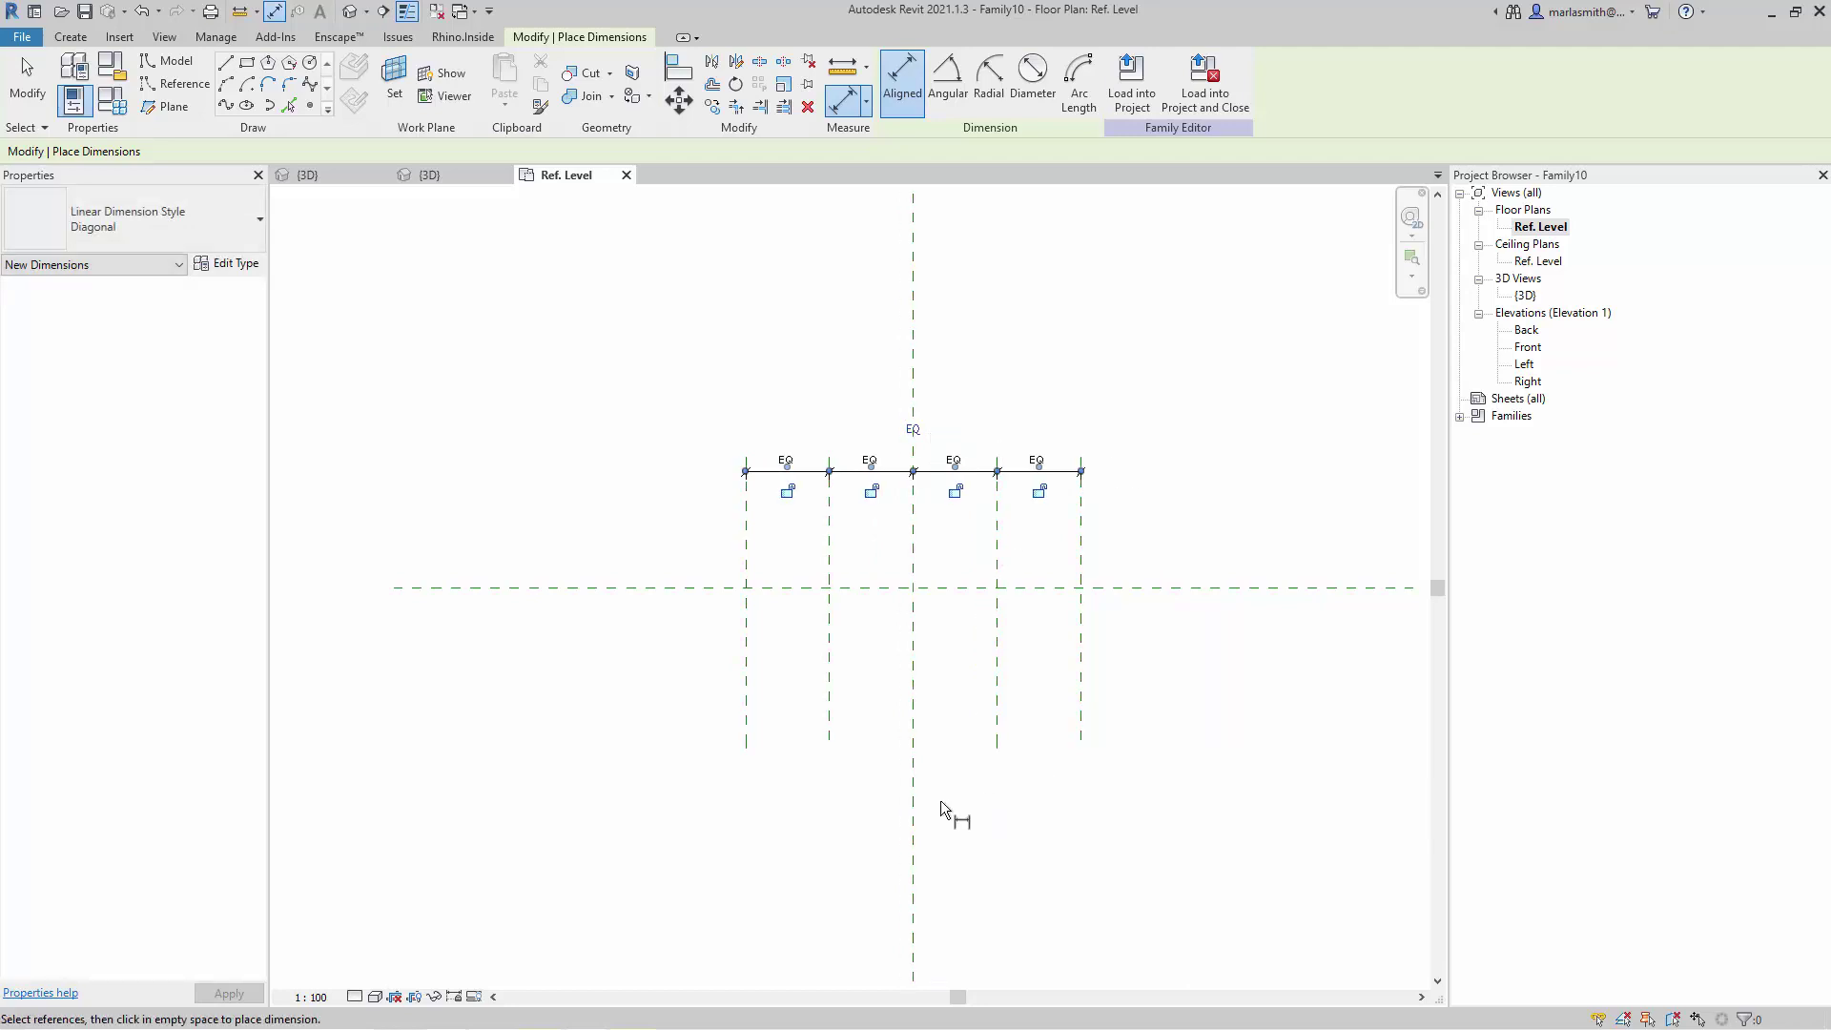
# - Draw a horizontal reference line across the plan, then undo it
pyautogui.click(70, 36)
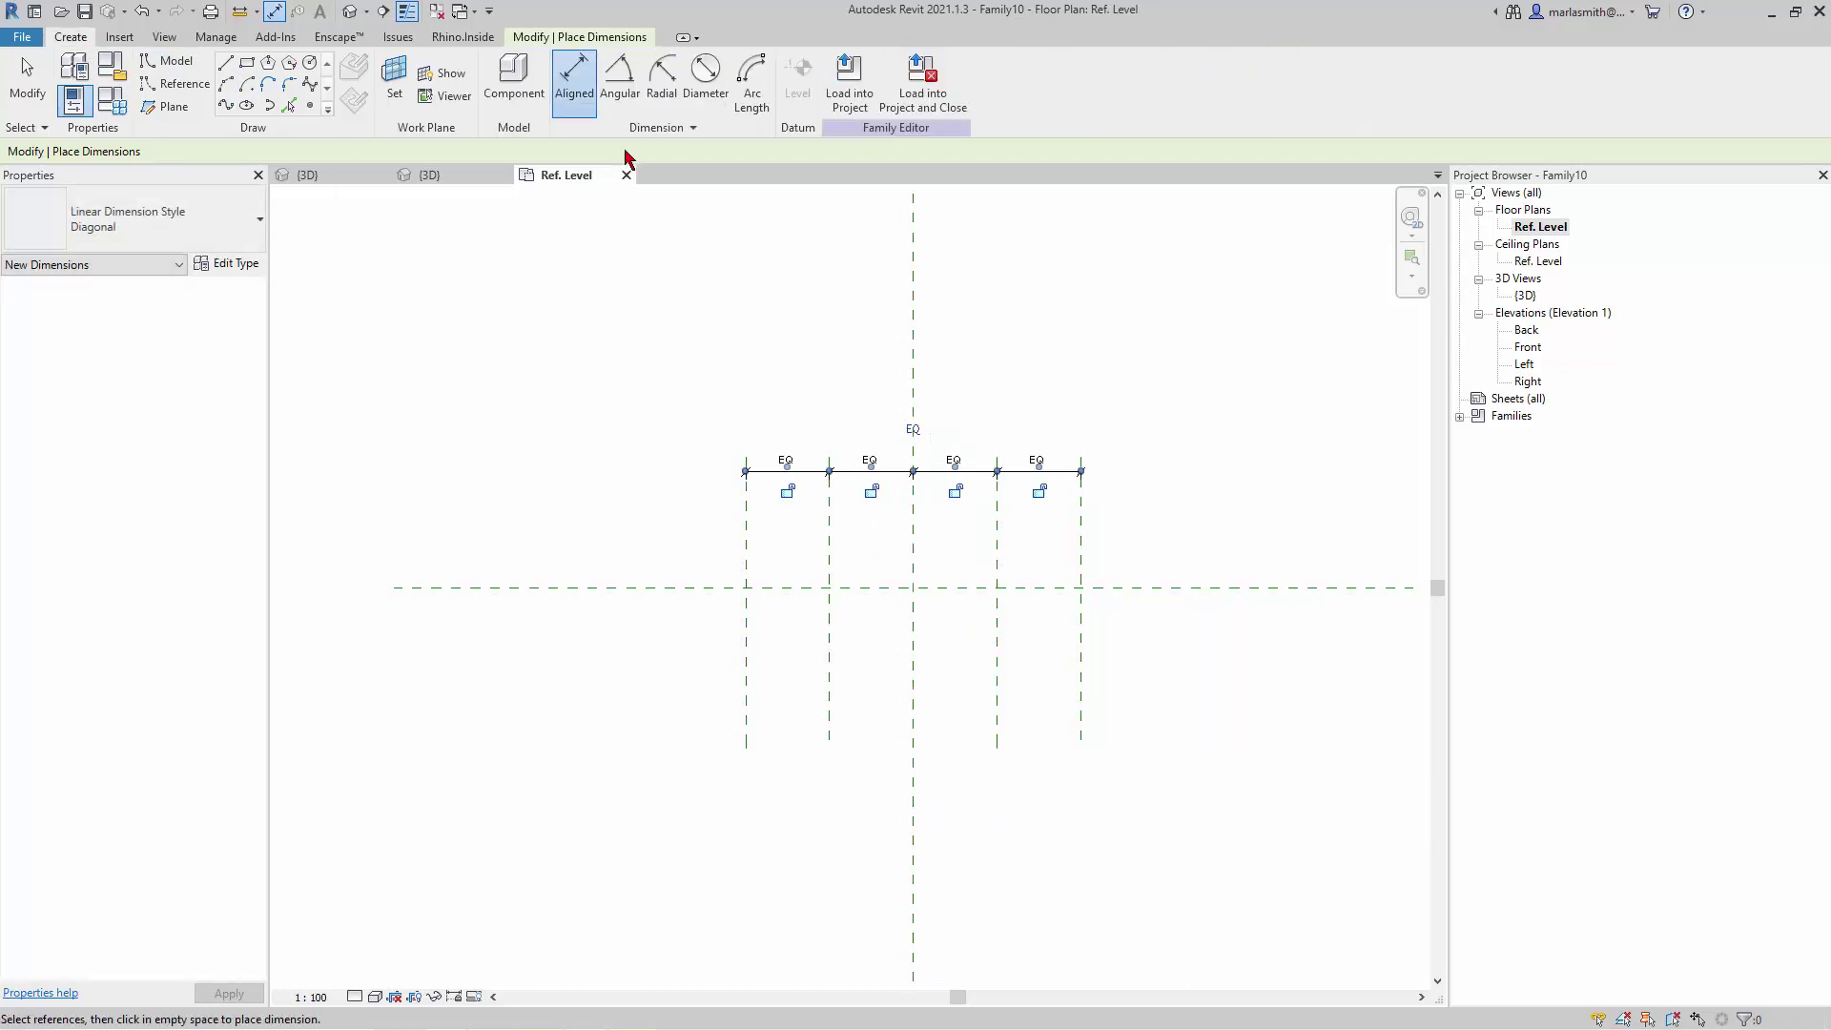
pyautogui.click(173, 83)
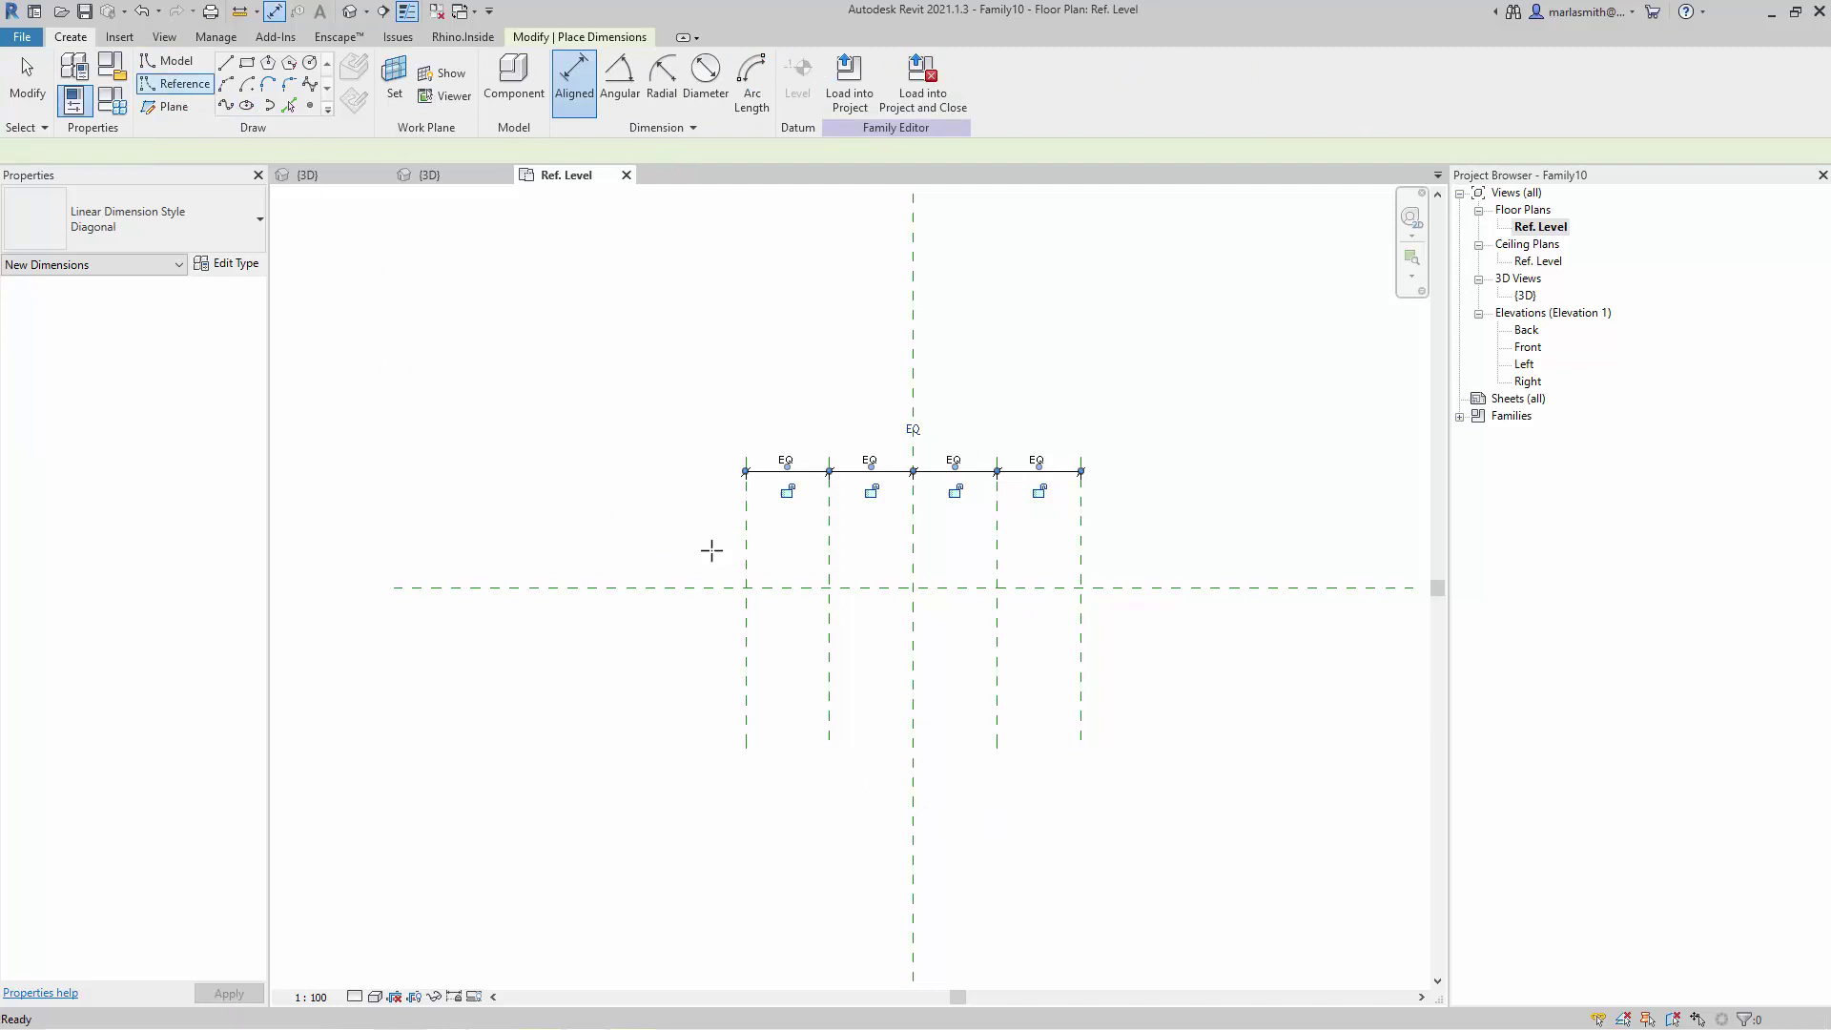
pyautogui.click(707, 520)
pyautogui.click(1173, 520)
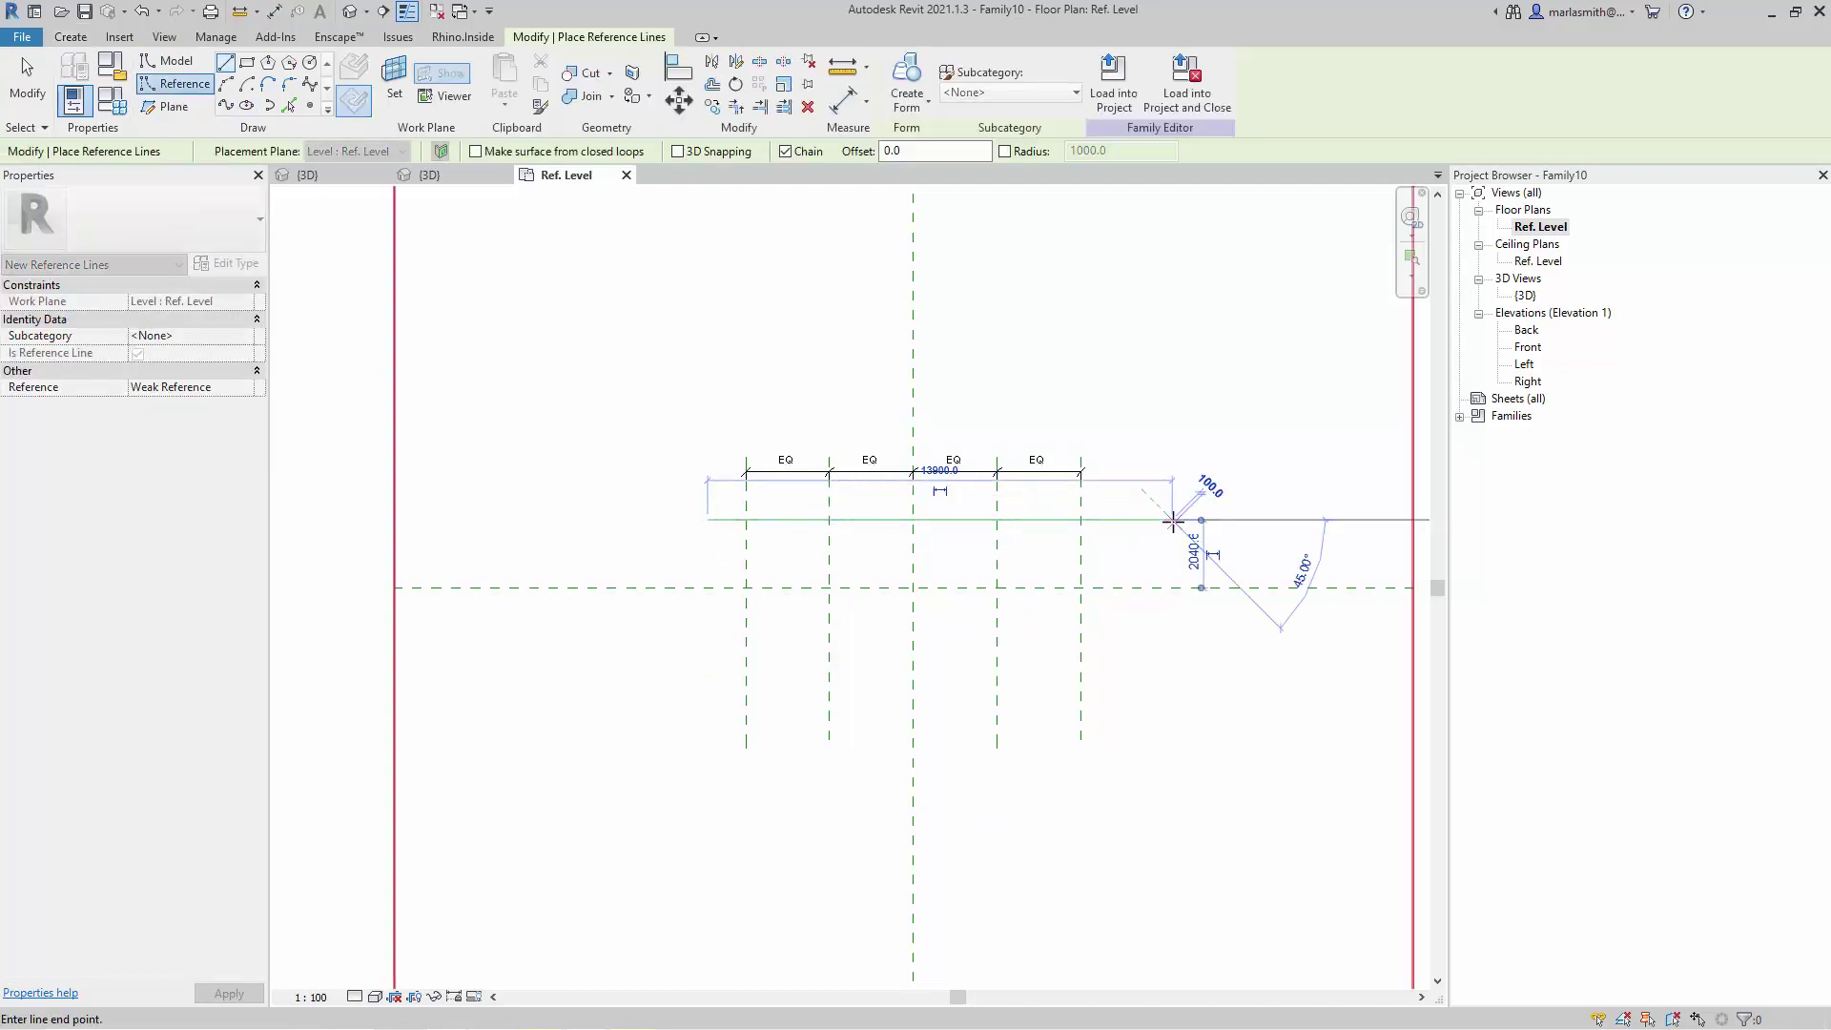
pyautogui.press('Escape')
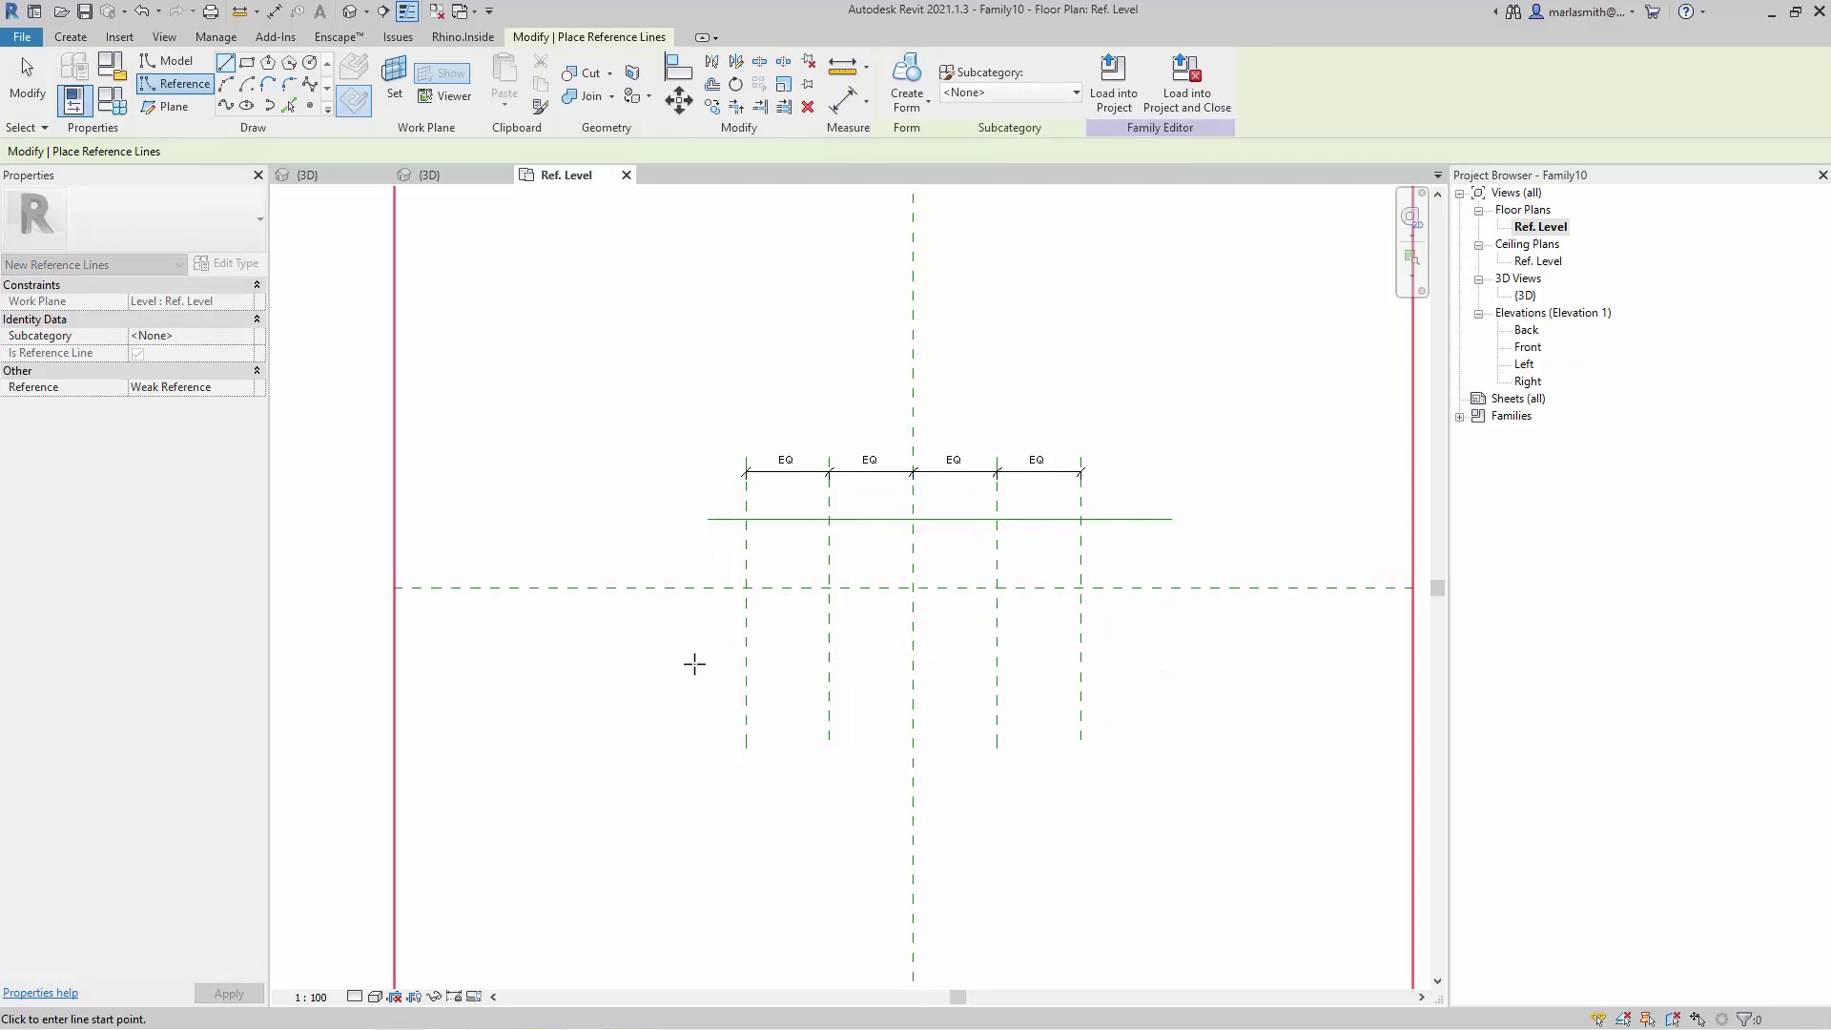
pyautogui.hotkey('ctrl', 'z')
# - Draw two horizontal reference planes, one above and one below the centre line
pyautogui.click(180, 105)
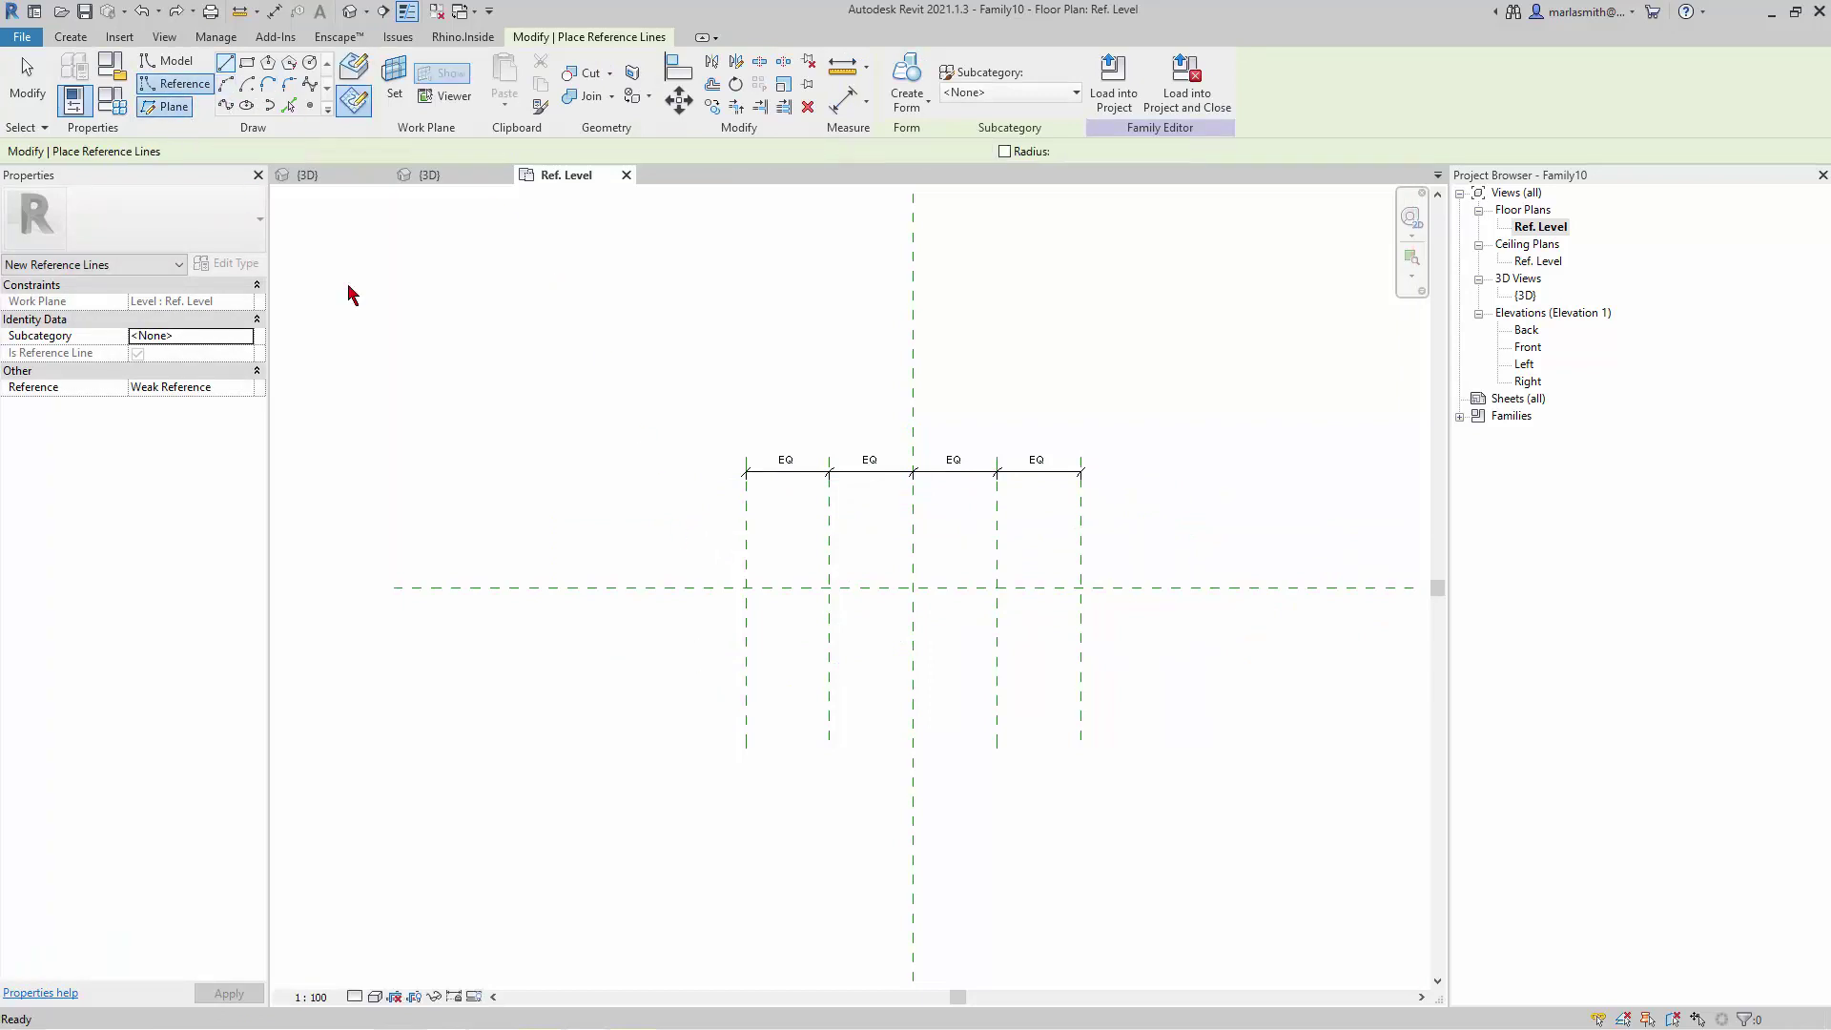
pyautogui.click(696, 525)
pyautogui.click(1143, 523)
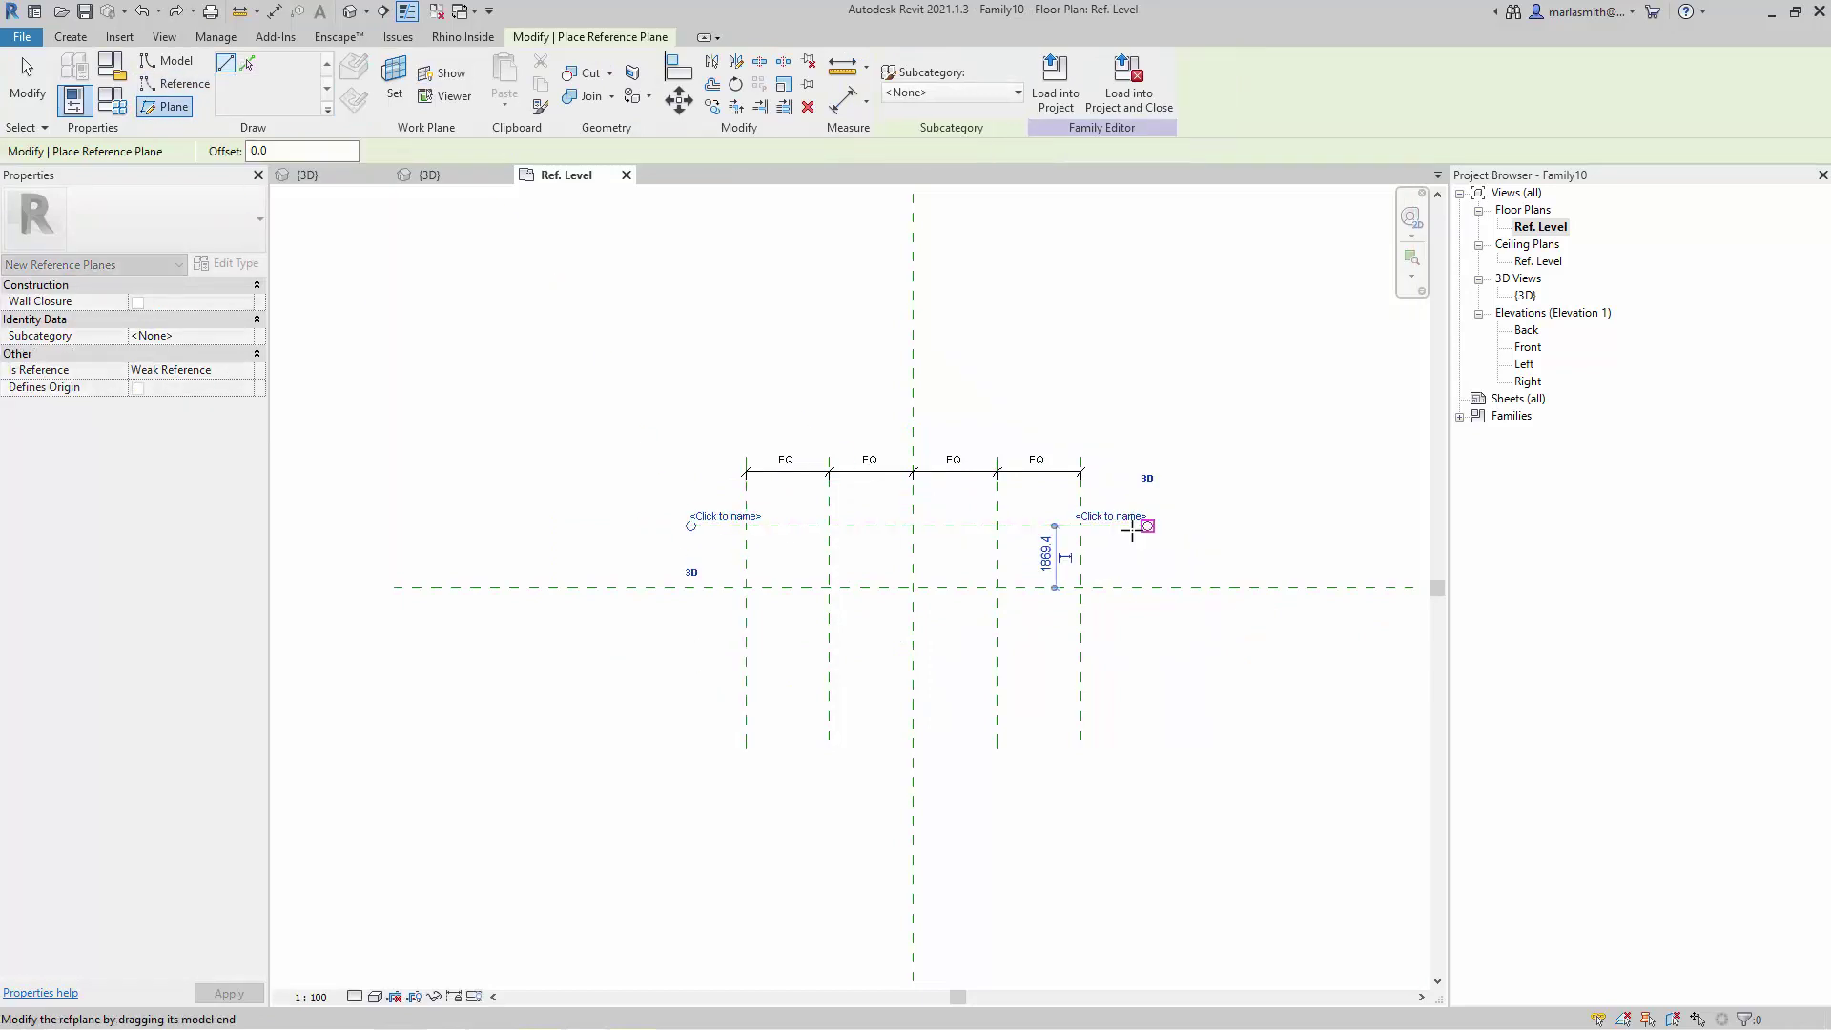
pyautogui.click(698, 644)
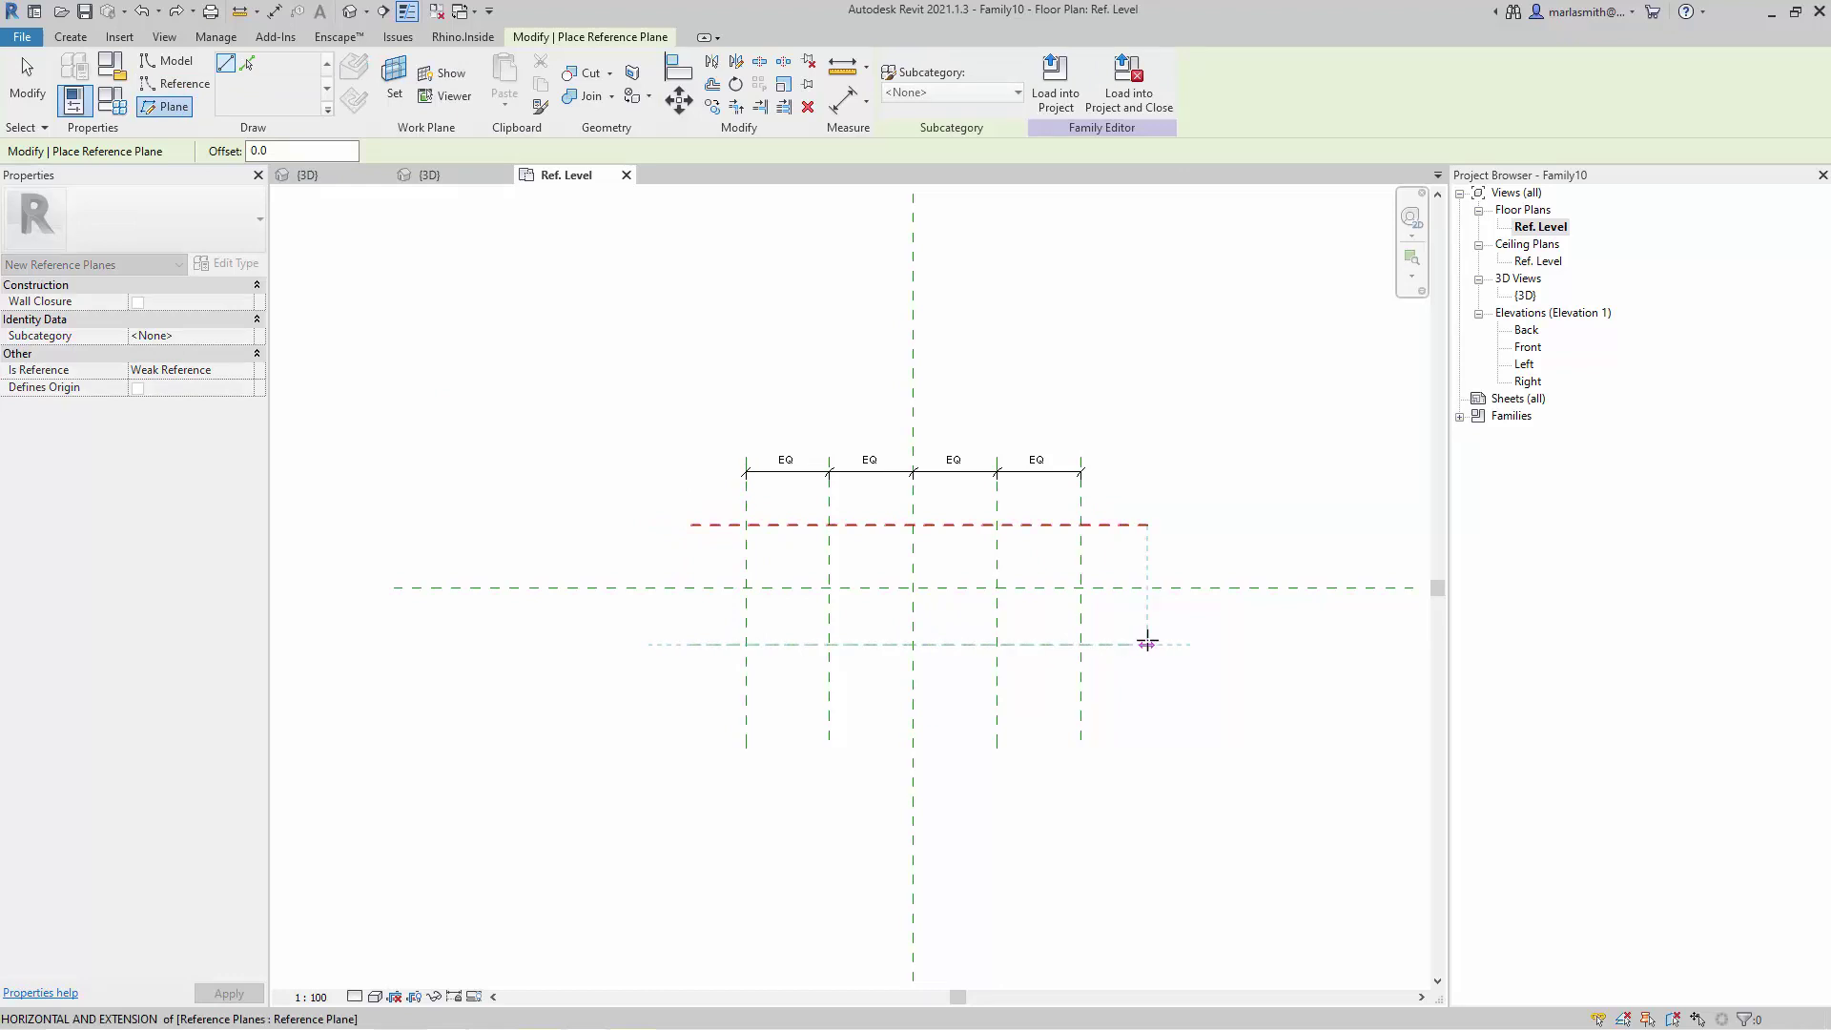
pyautogui.click(1146, 645)
pyautogui.click(71, 38)
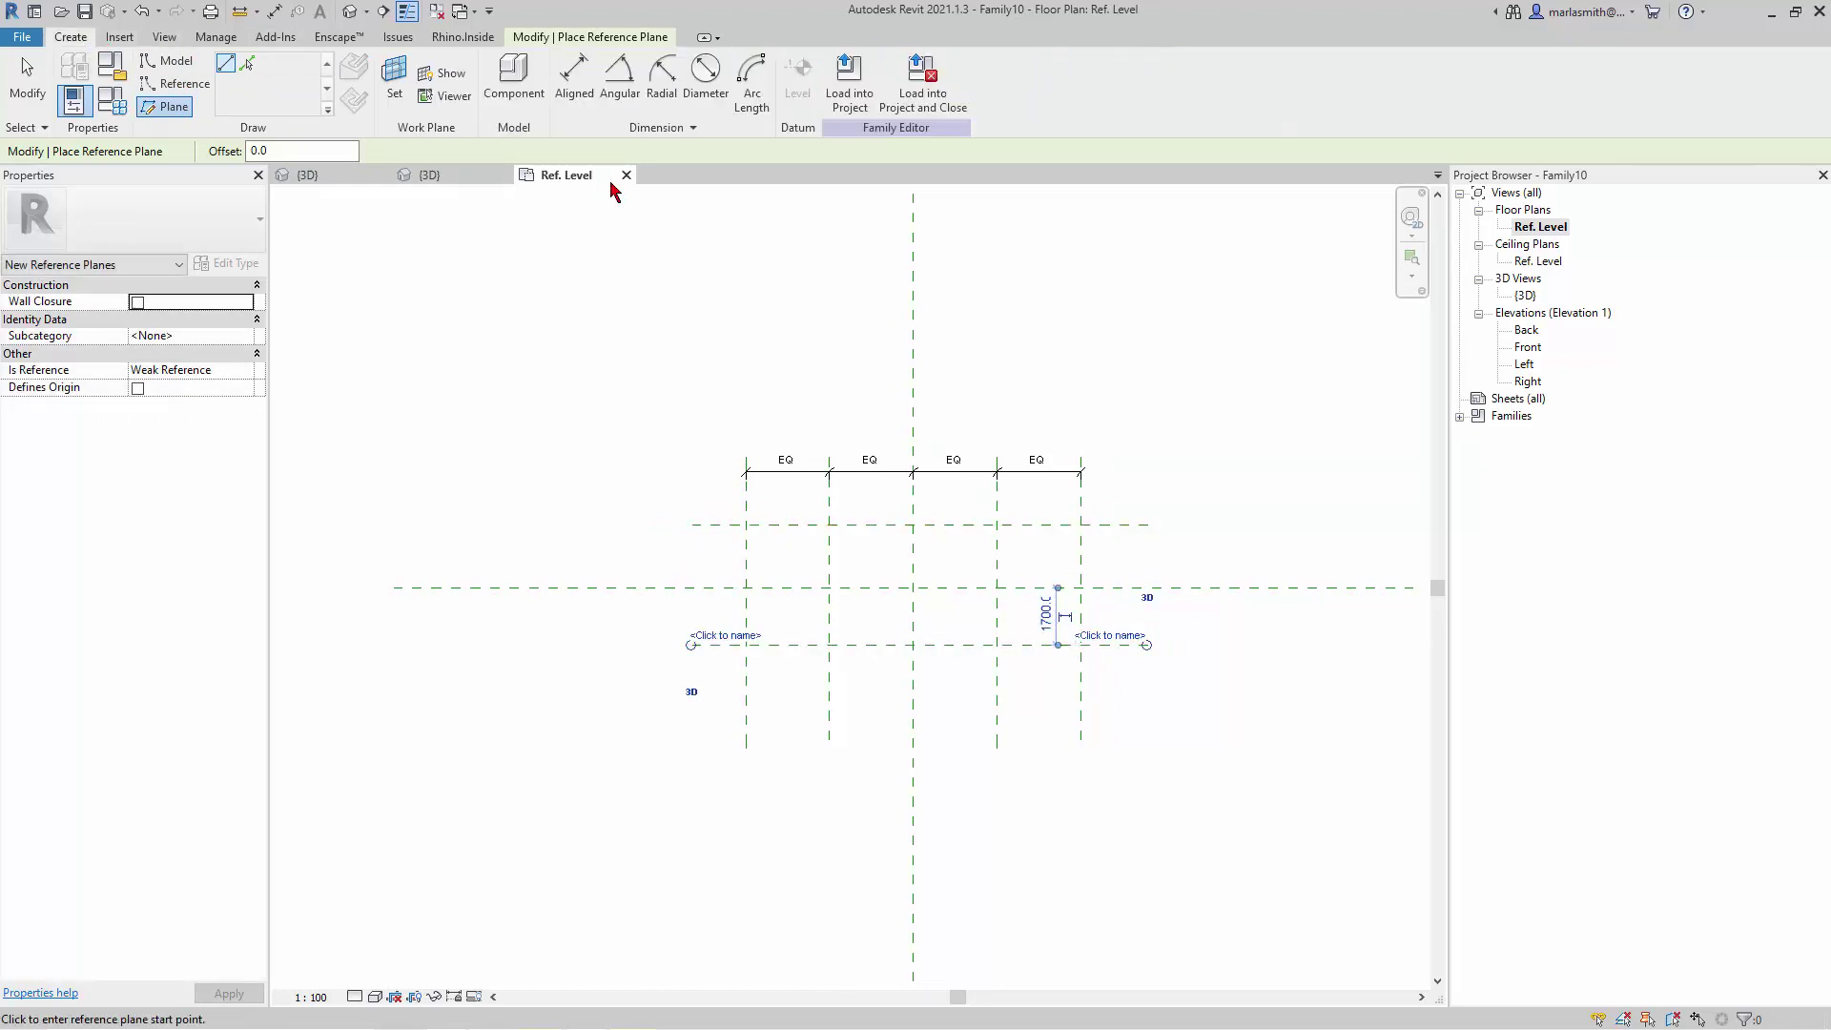
pyautogui.click(573, 79)
# - Dimension the lower, centre and upper horizontal planes as one chain to the right
pyautogui.click(1139, 644)
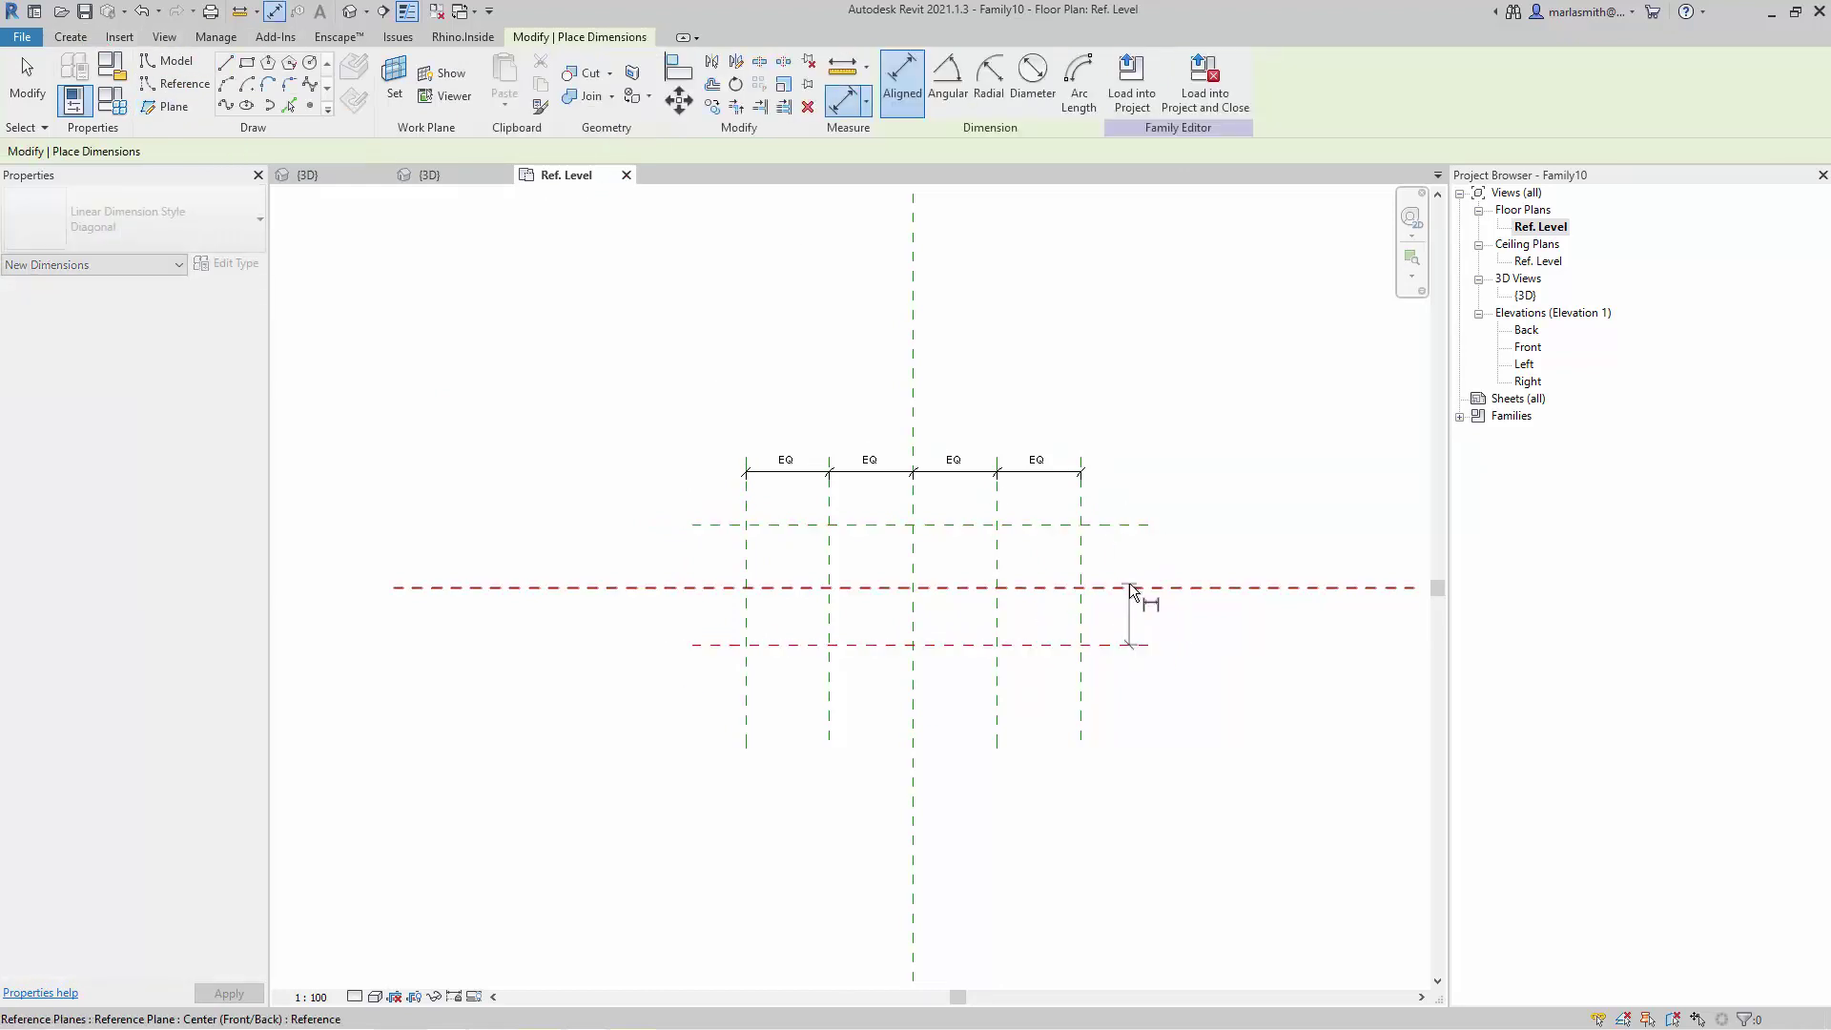
pyautogui.click(1128, 589)
pyautogui.click(1132, 525)
pyautogui.click(1129, 425)
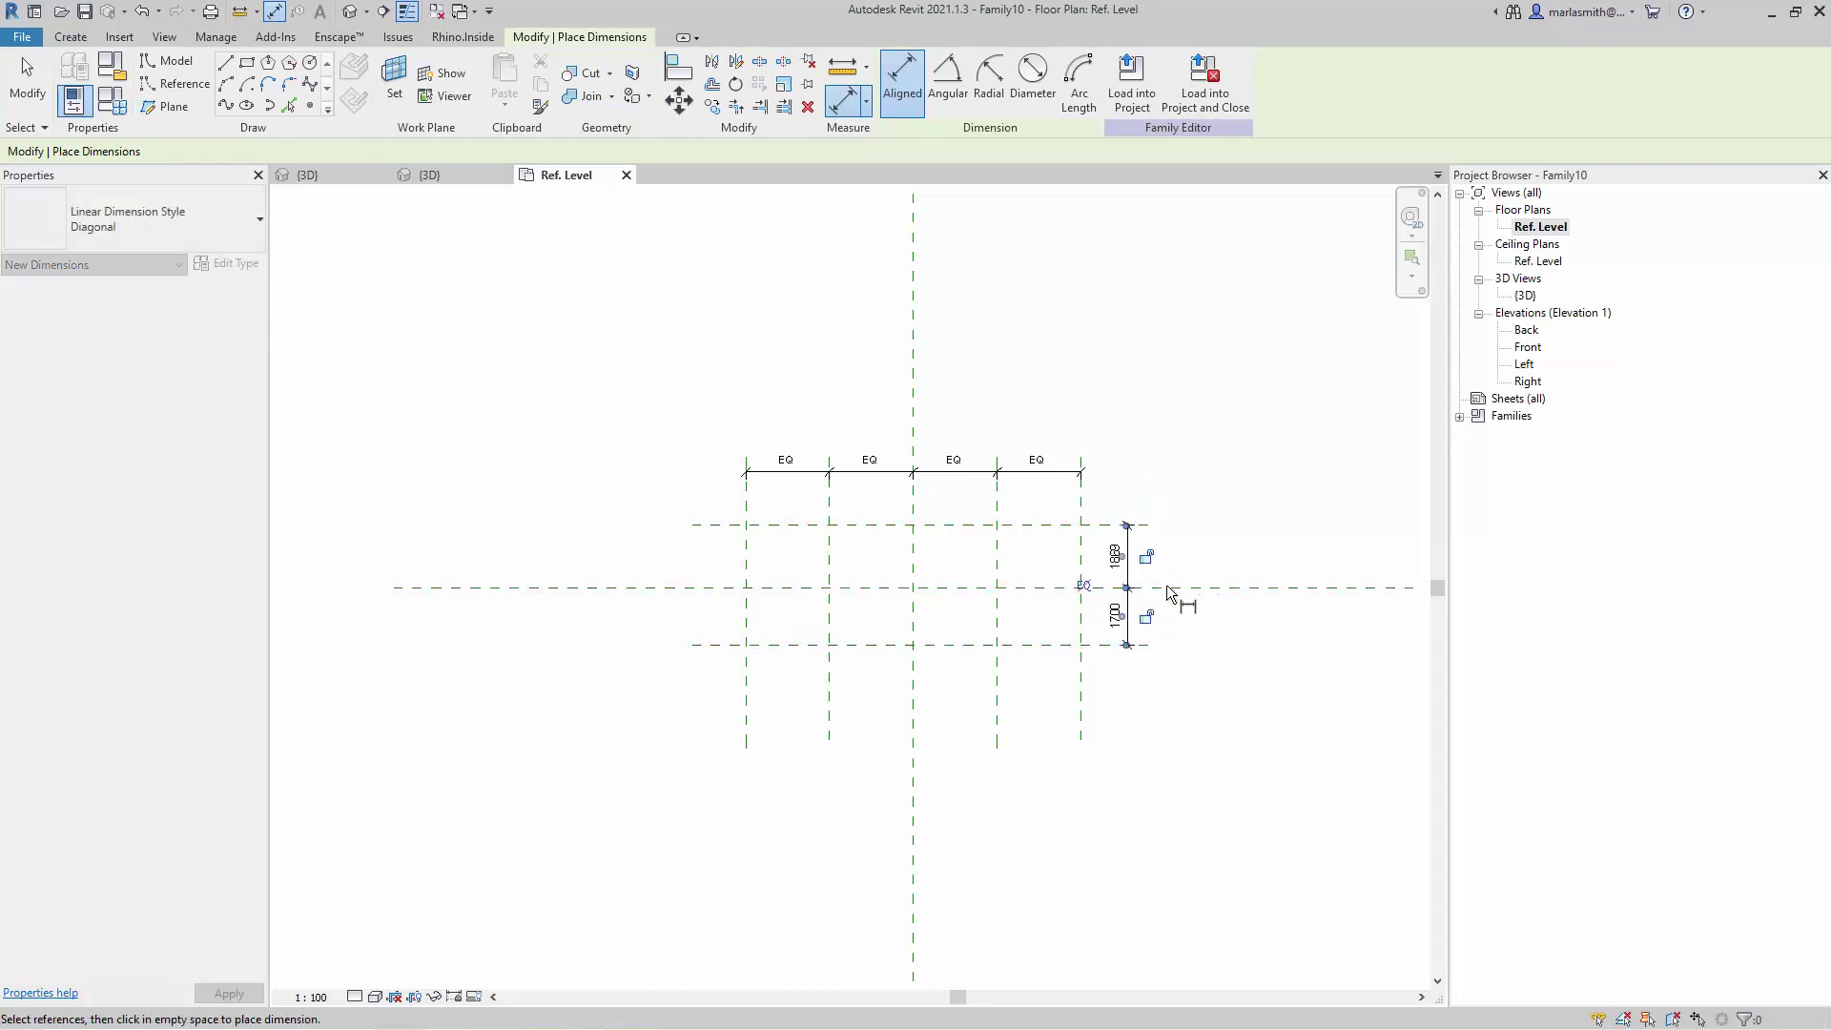
# - Add overall dimensions across the outer planes: 10035 width above, and depth beside the box
pyautogui.click(748, 519)
pyautogui.click(1079, 512)
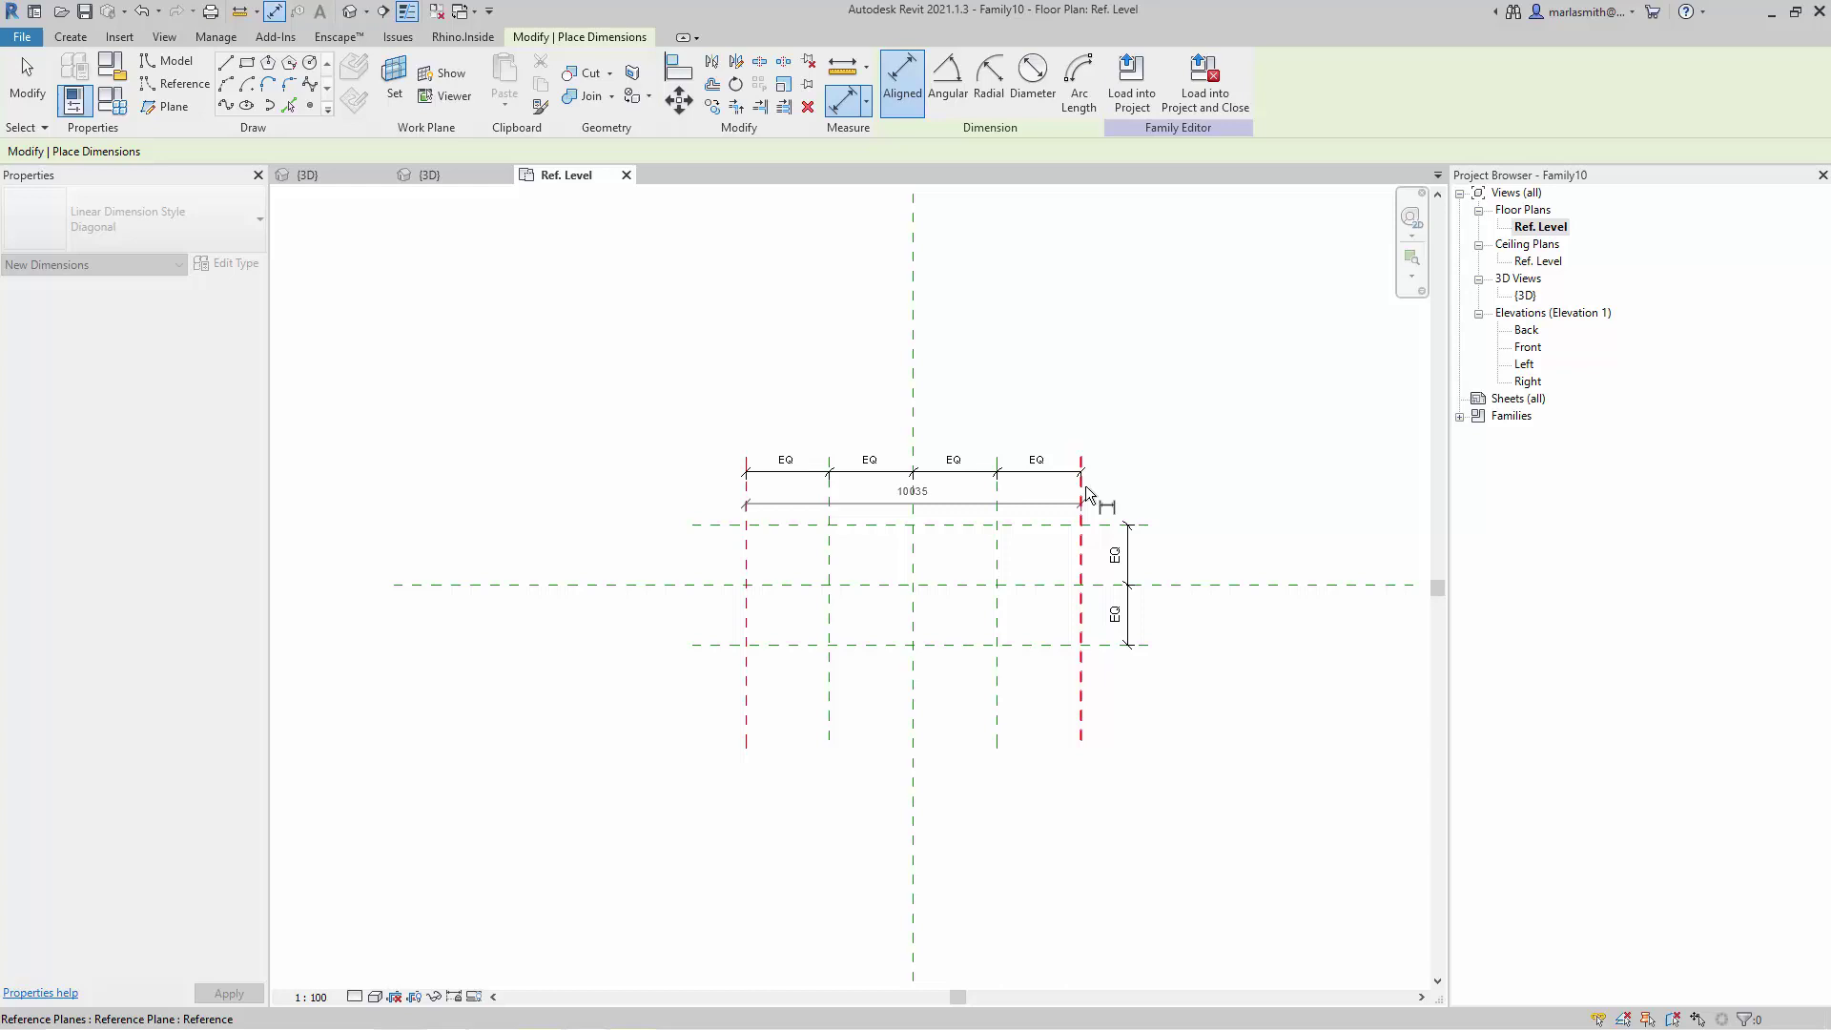
pyautogui.click(1110, 387)
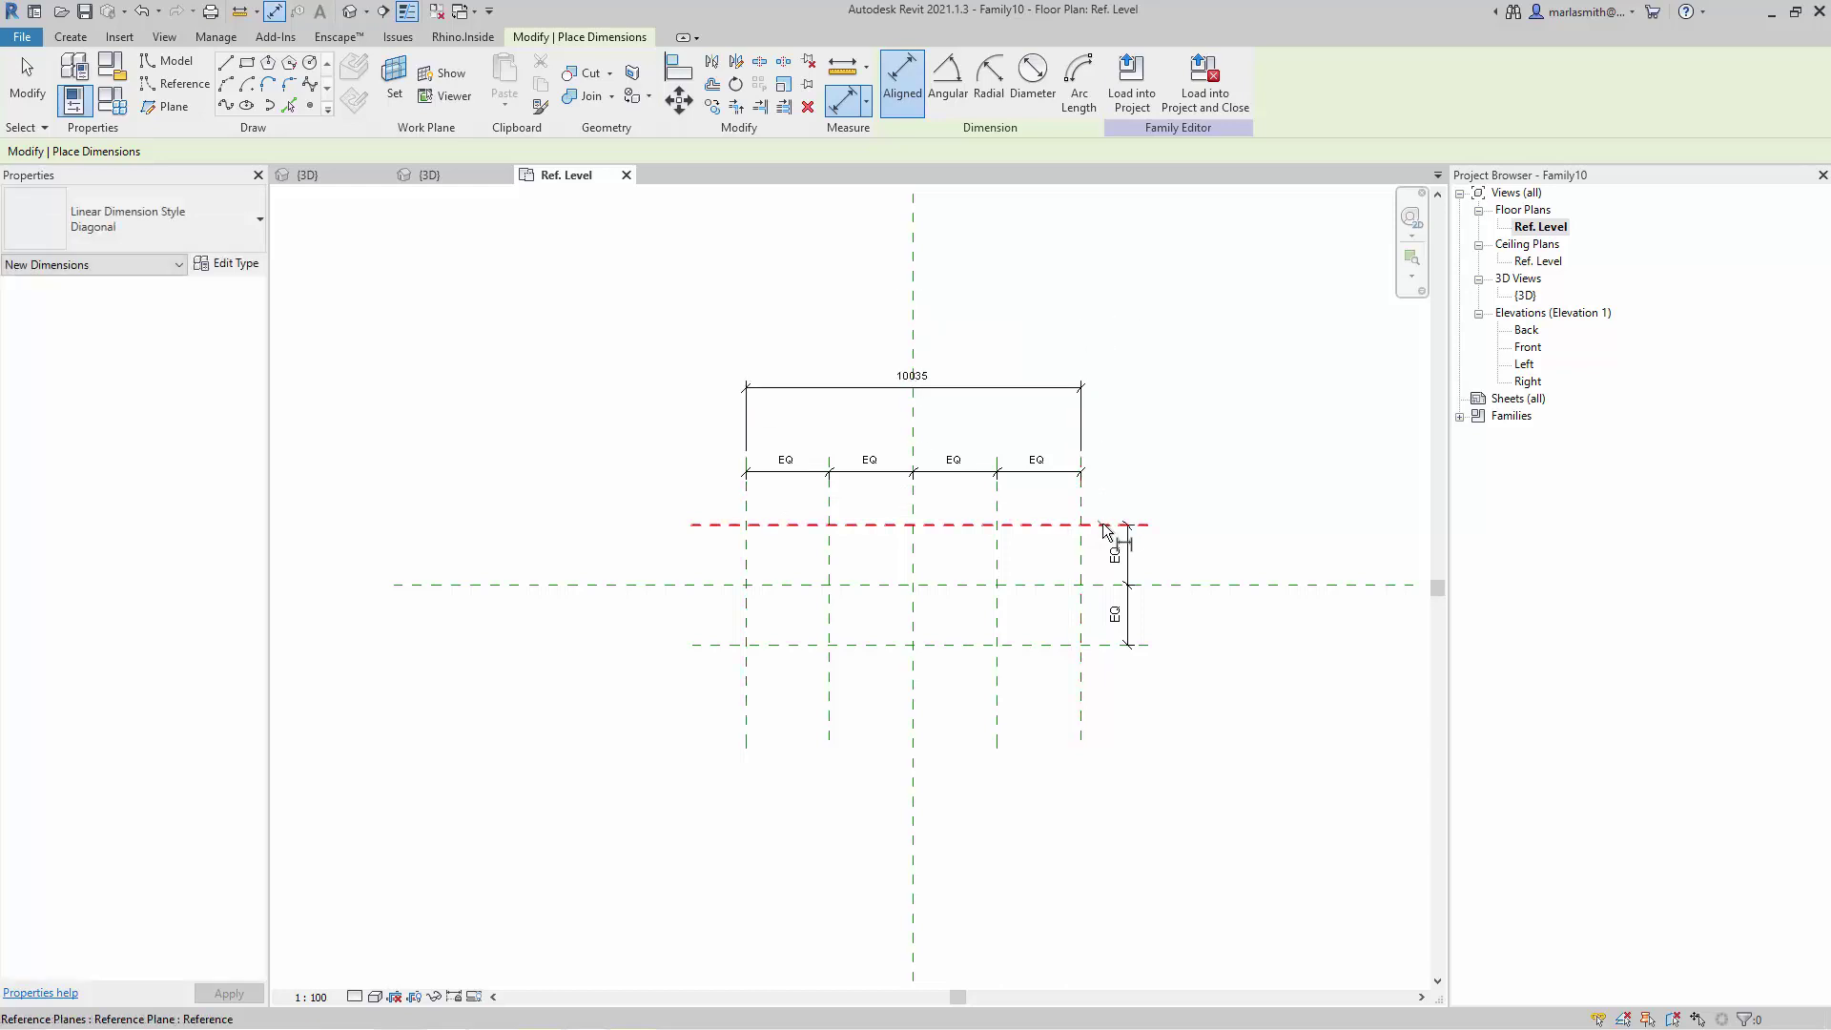
pyautogui.click(1106, 526)
pyautogui.click(1130, 645)
pyautogui.click(1175, 607)
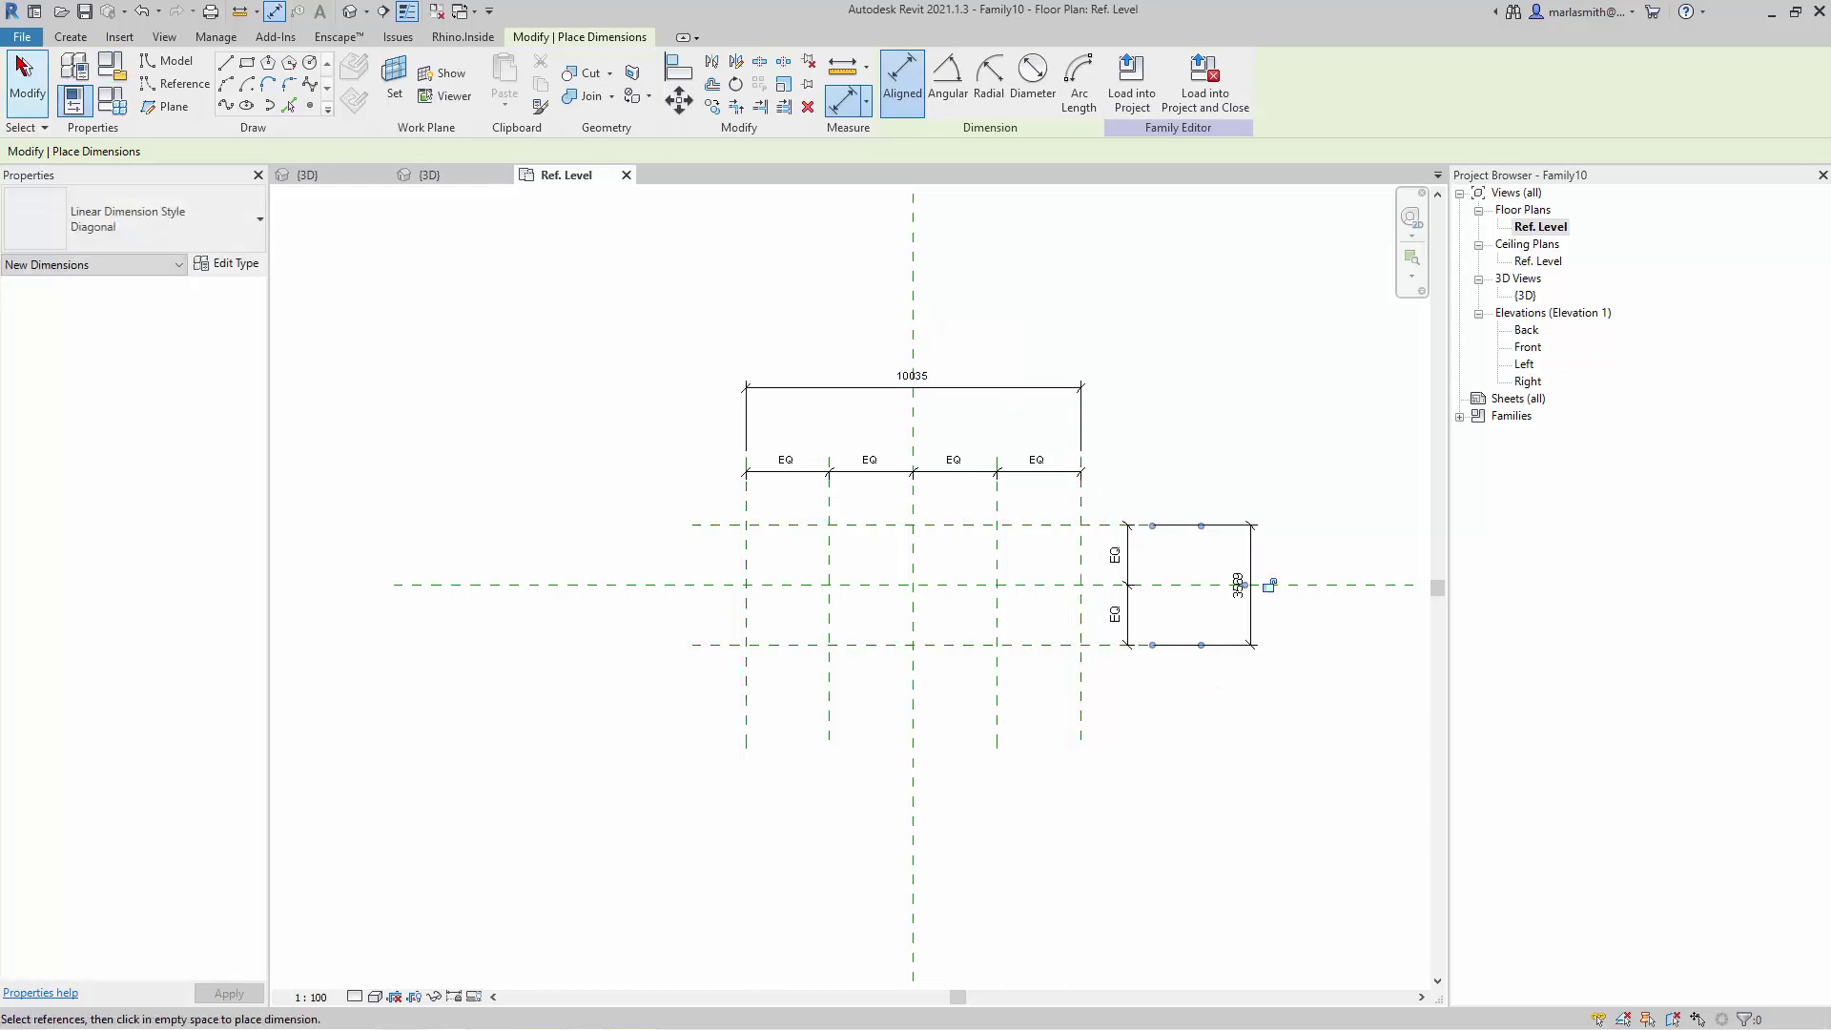
pyautogui.press('Escape')
pyautogui.press('Escape')
# - Label the 10035 overall width dimension with a new Box Width type parameter
pyautogui.click(1018, 388)
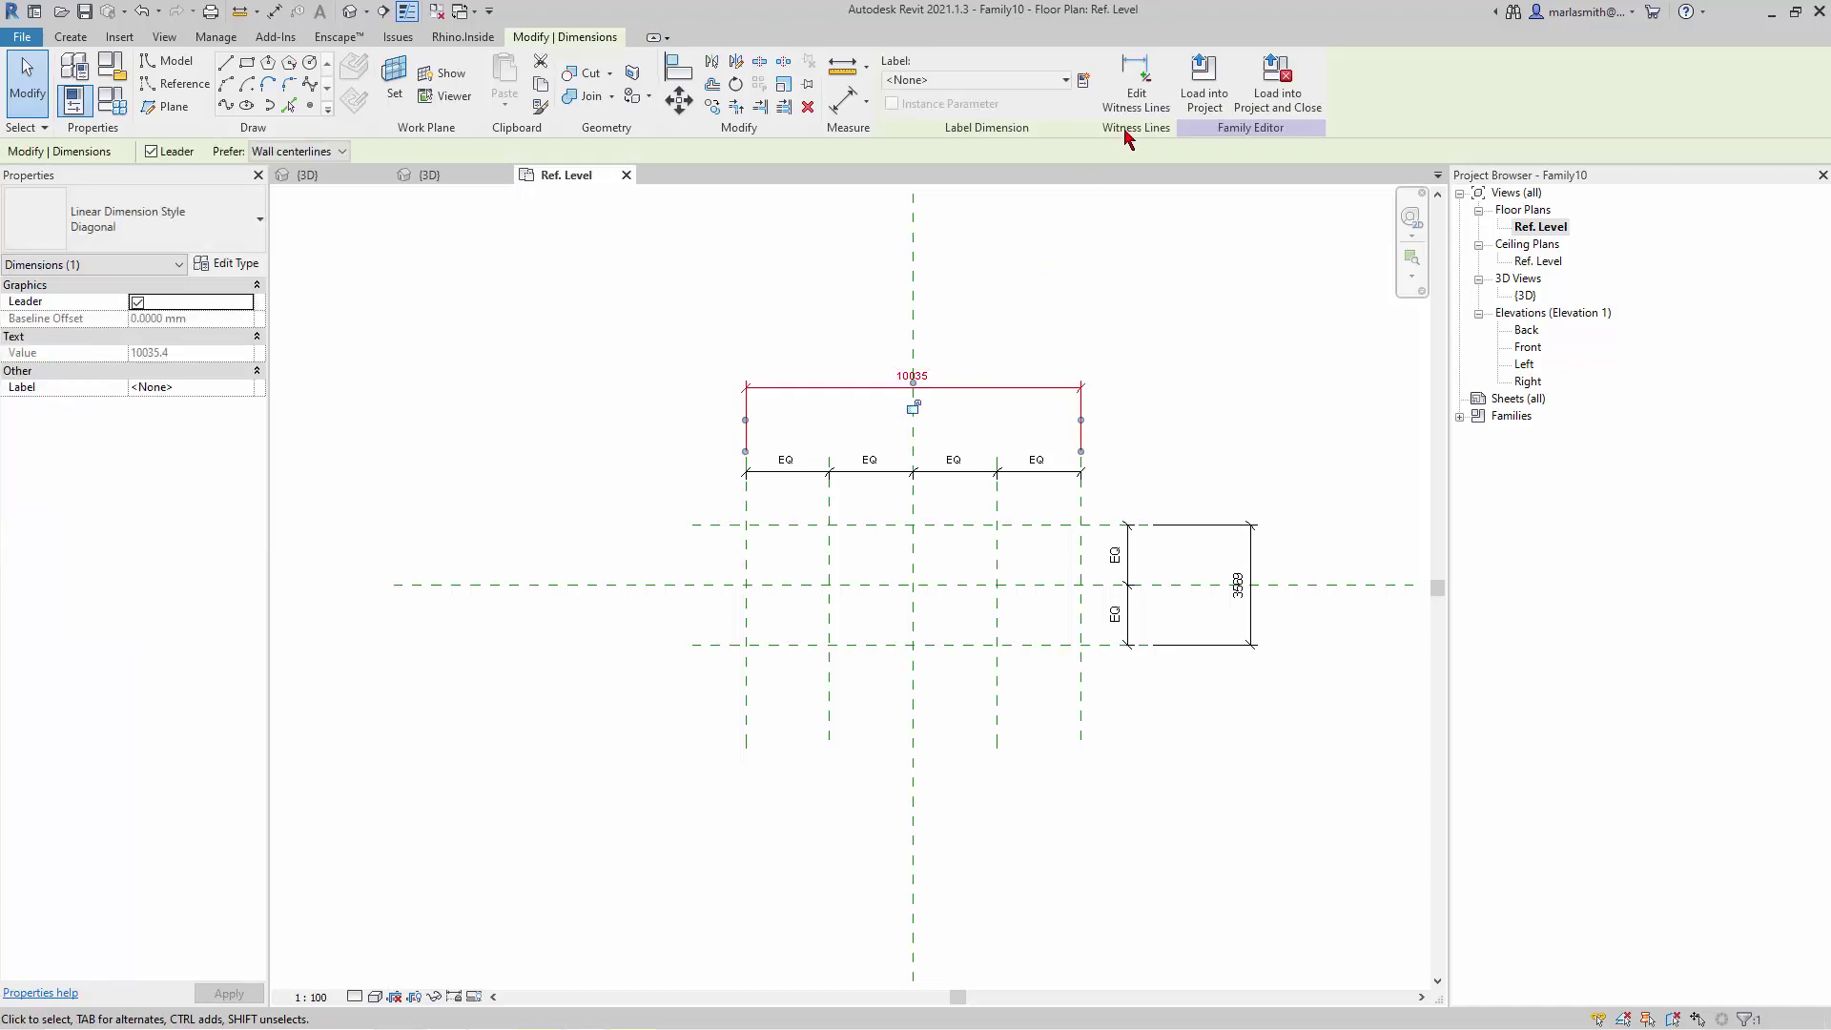
pyautogui.click(1084, 80)
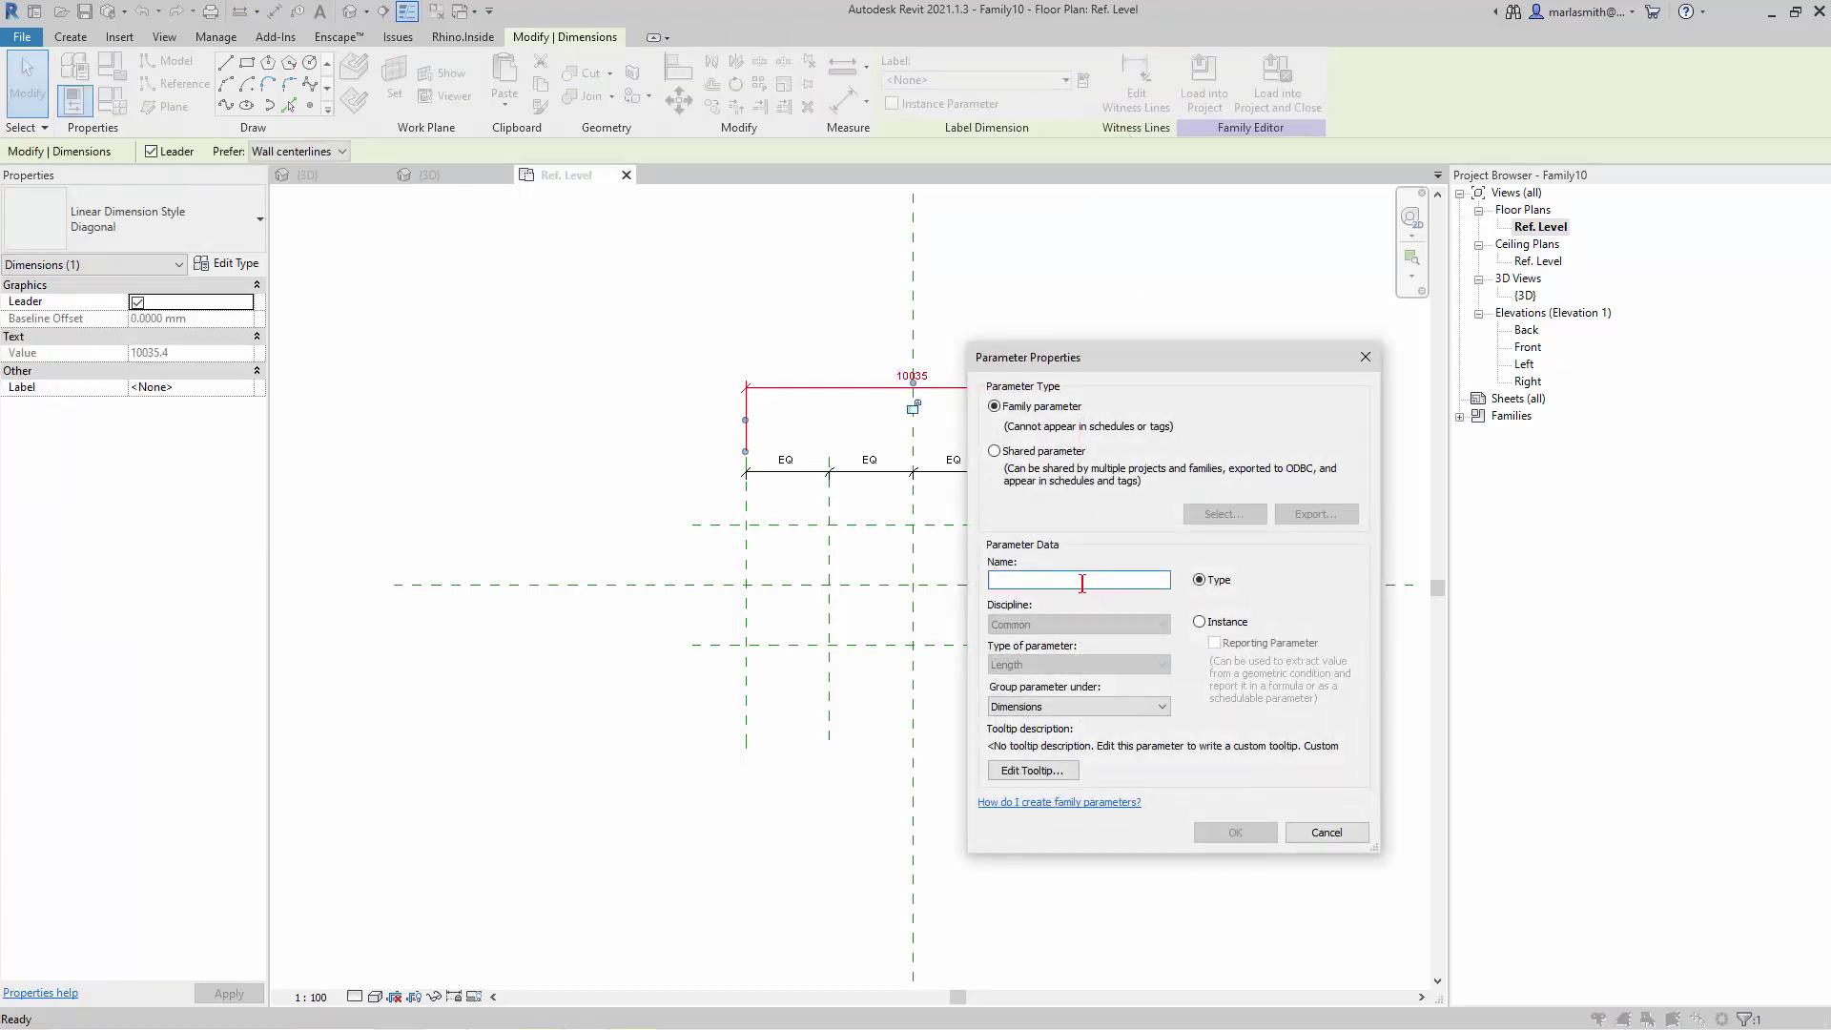
pyautogui.write('Box Width')
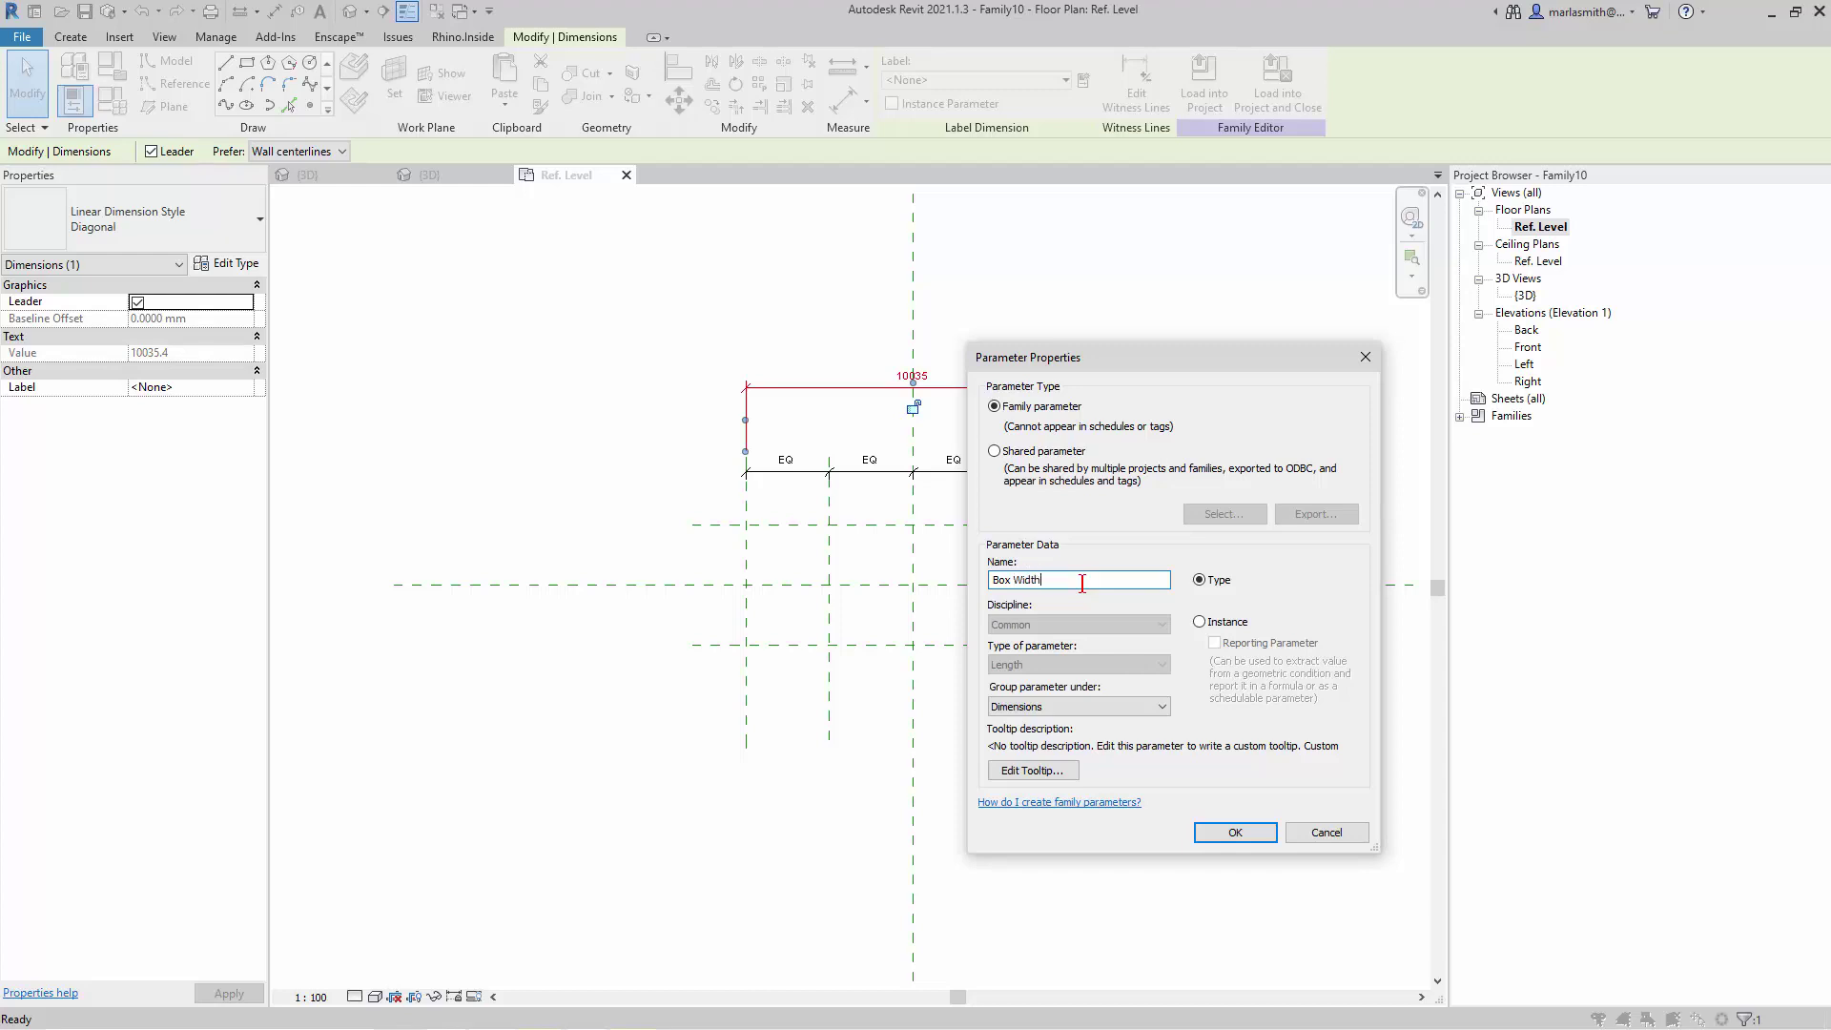
pyautogui.click(1235, 830)
pyautogui.press('Escape')
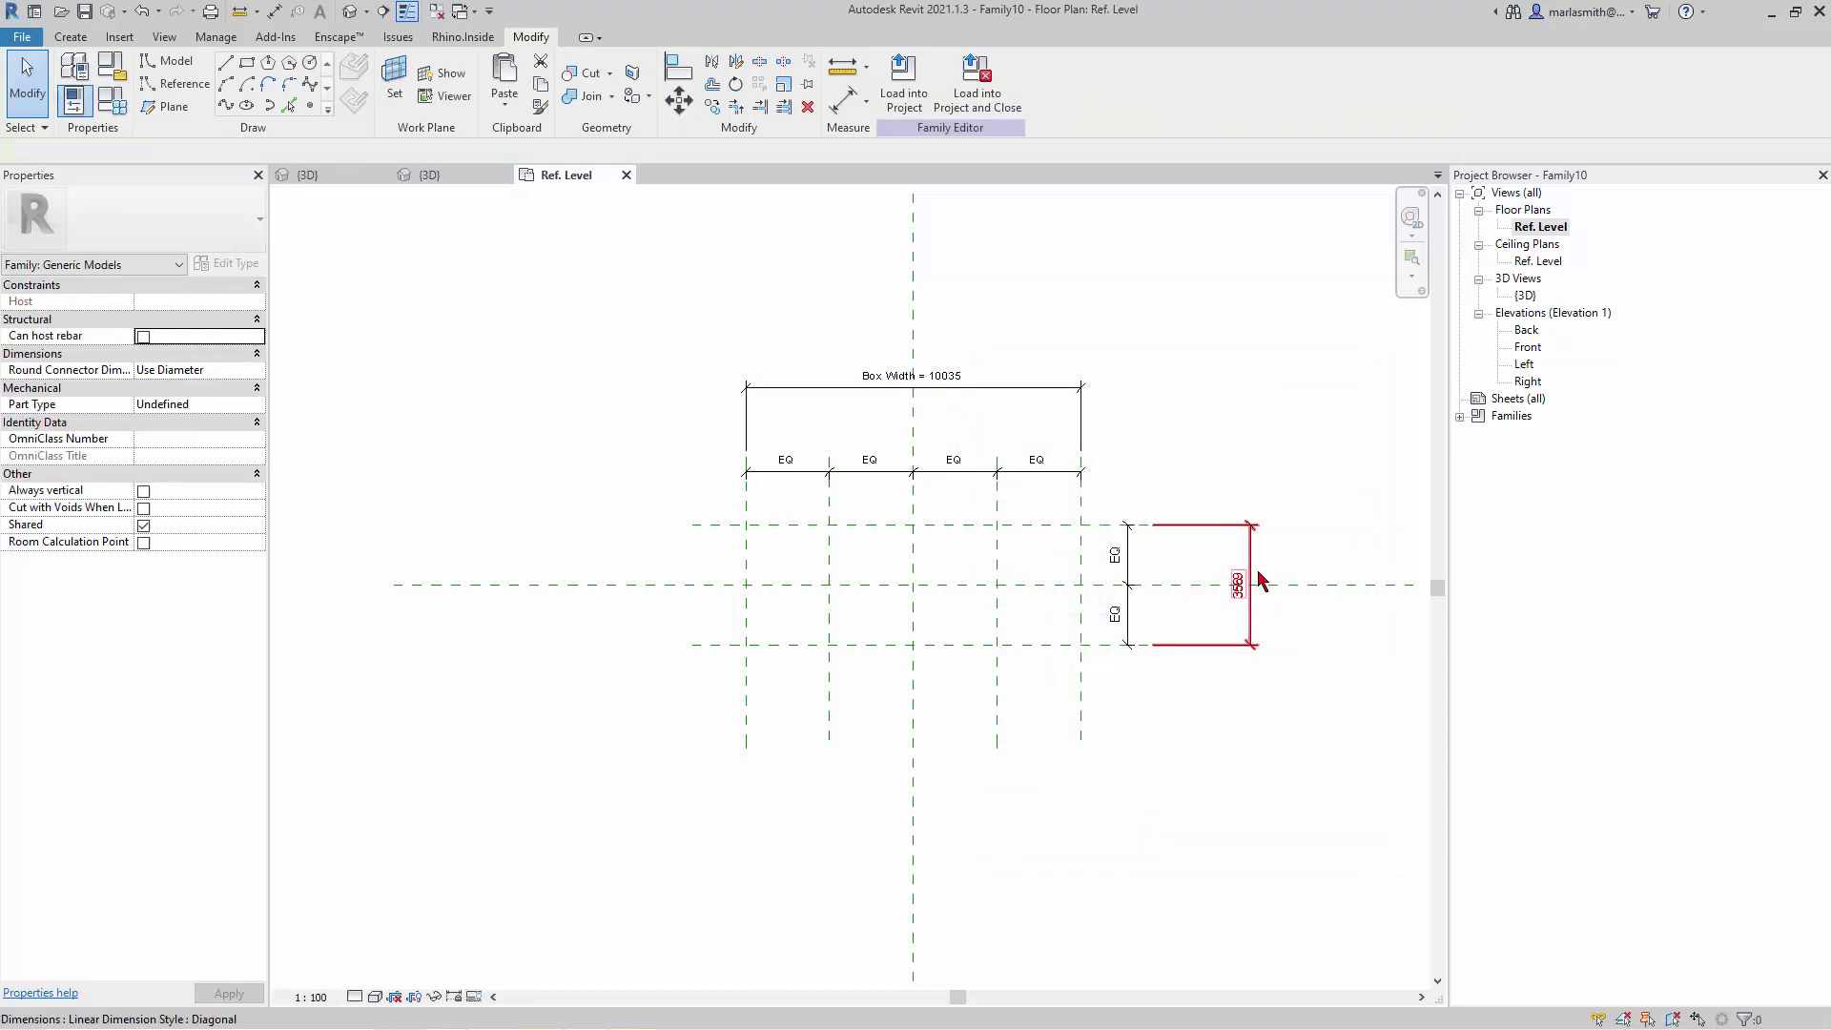
# - Label the 3569 overall depth dimension with a new Box Depth type parameter
pyautogui.click(1244, 503)
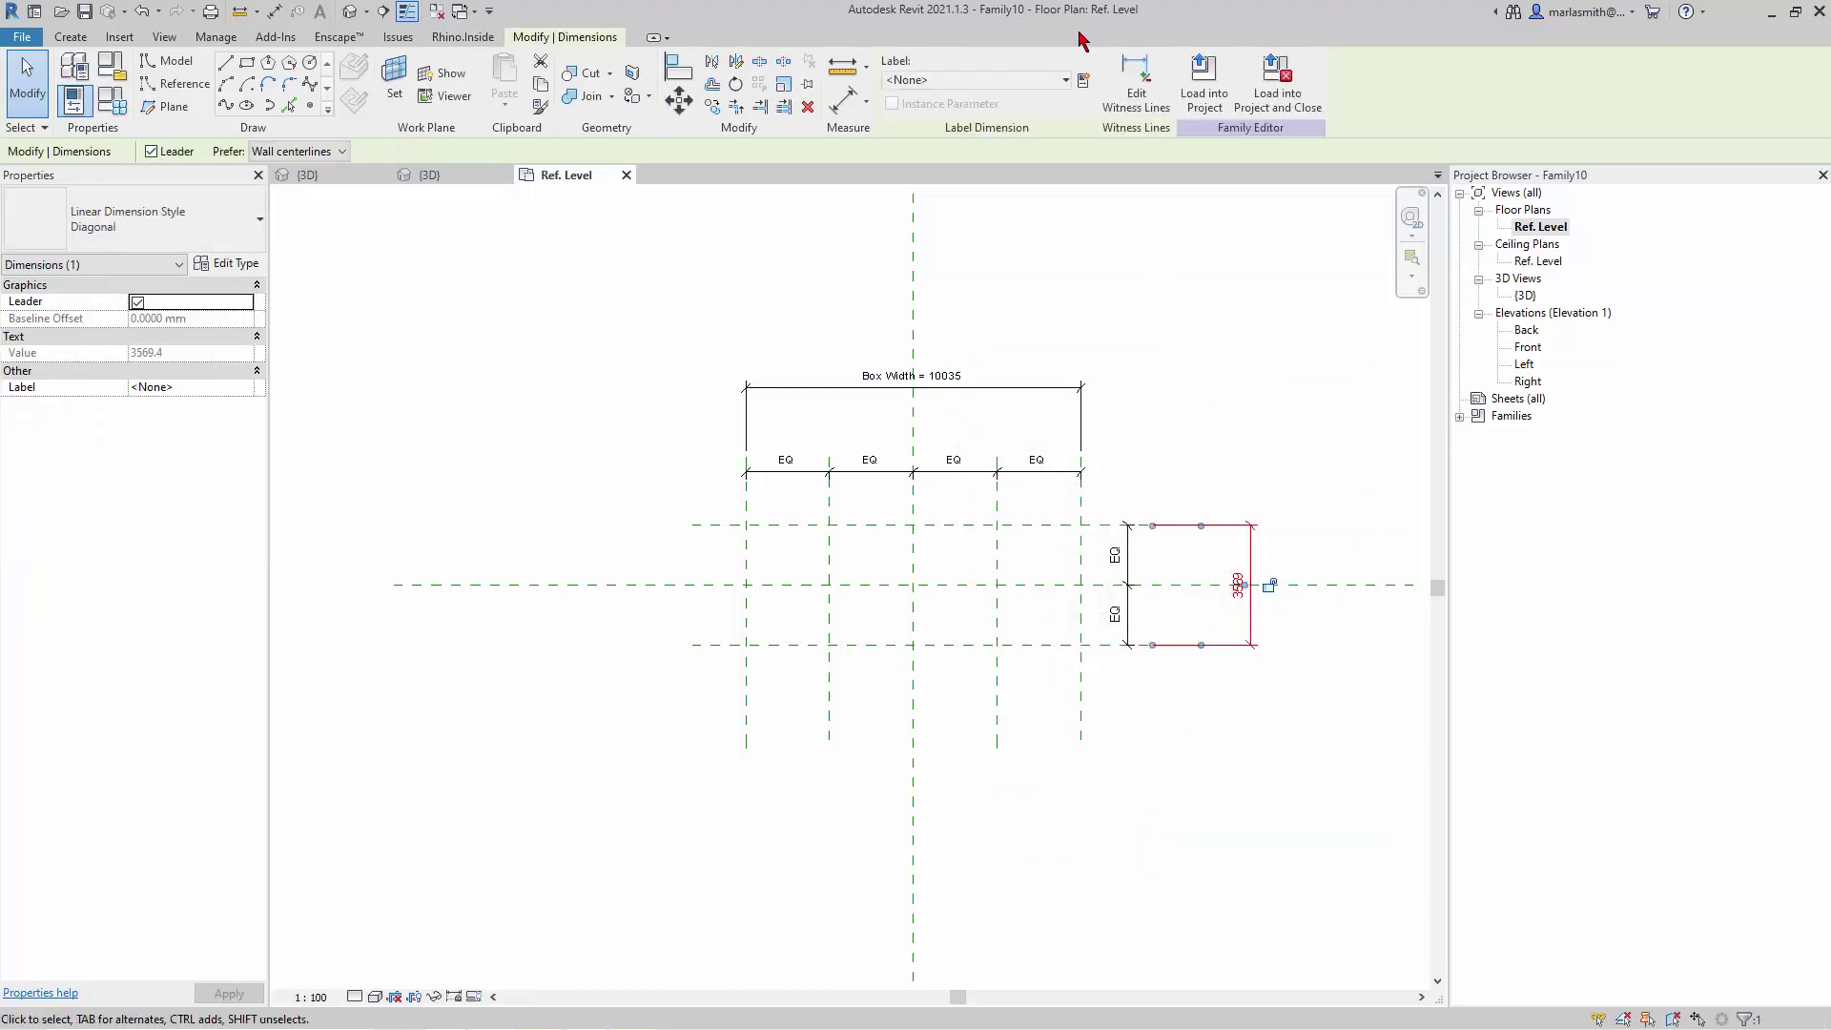
pyautogui.click(1084, 80)
pyautogui.write('Box Depth')
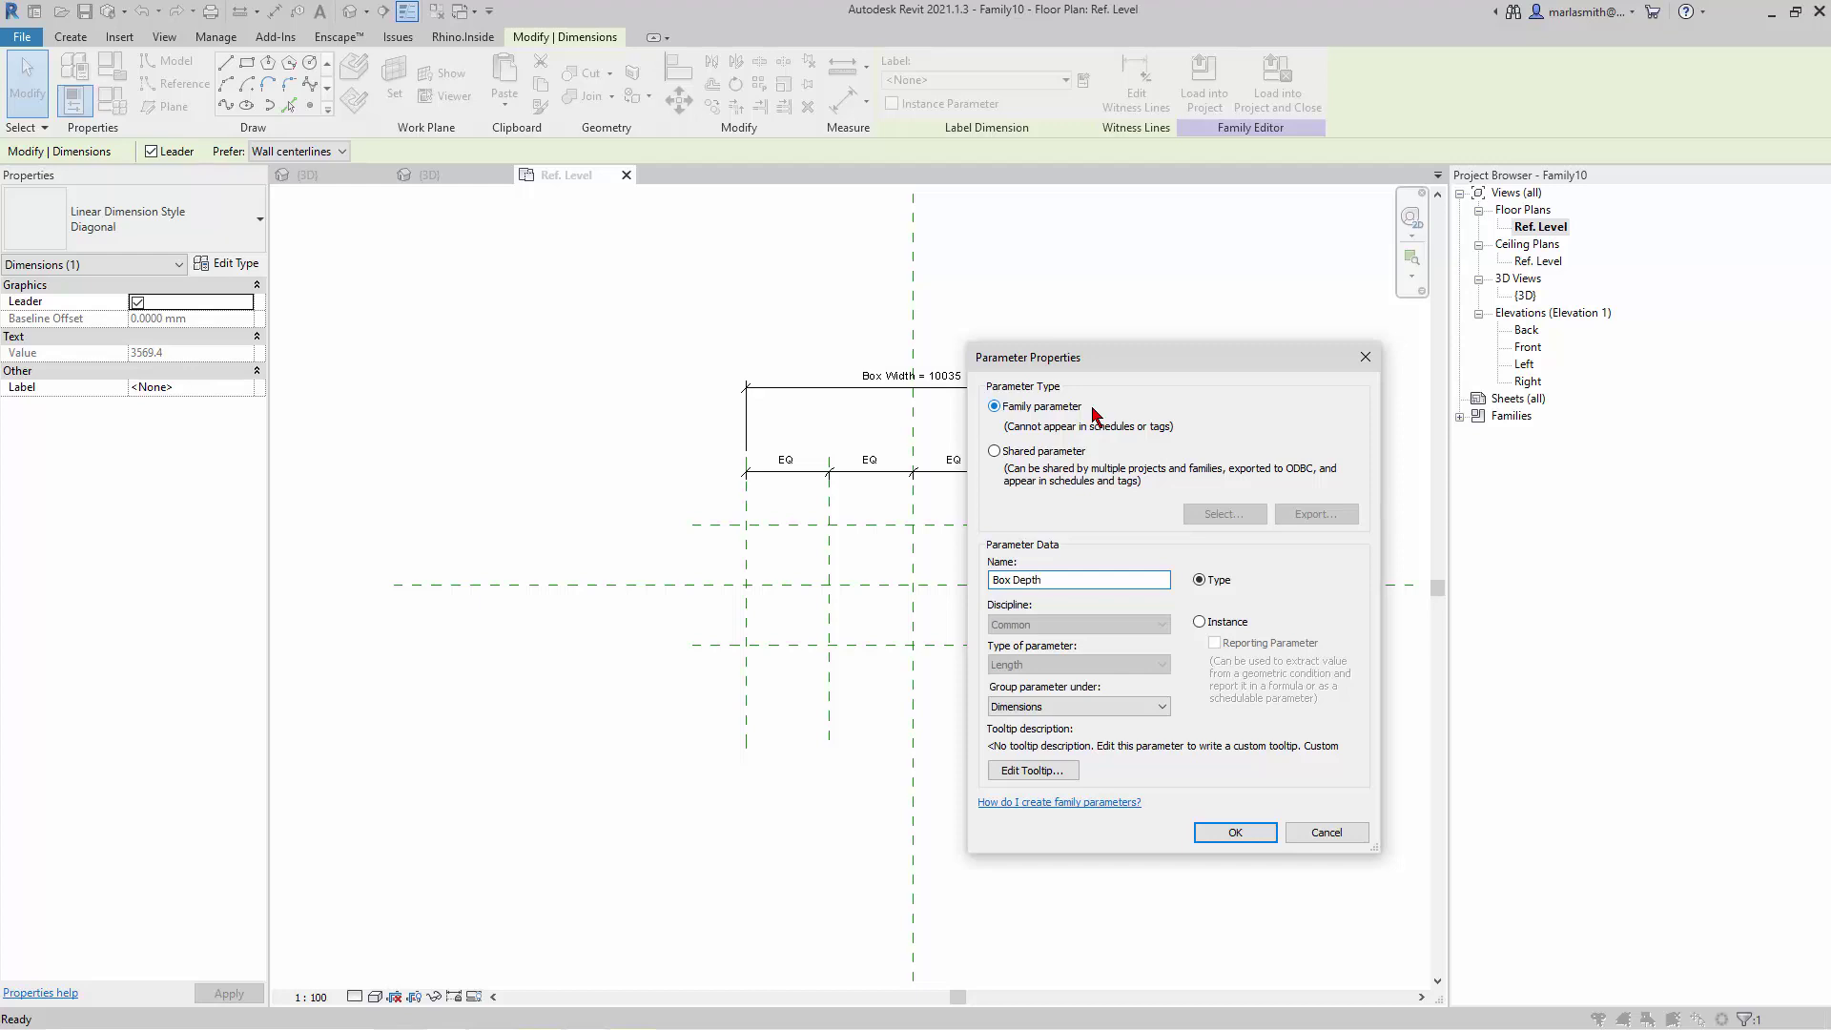
pyautogui.press('Return')
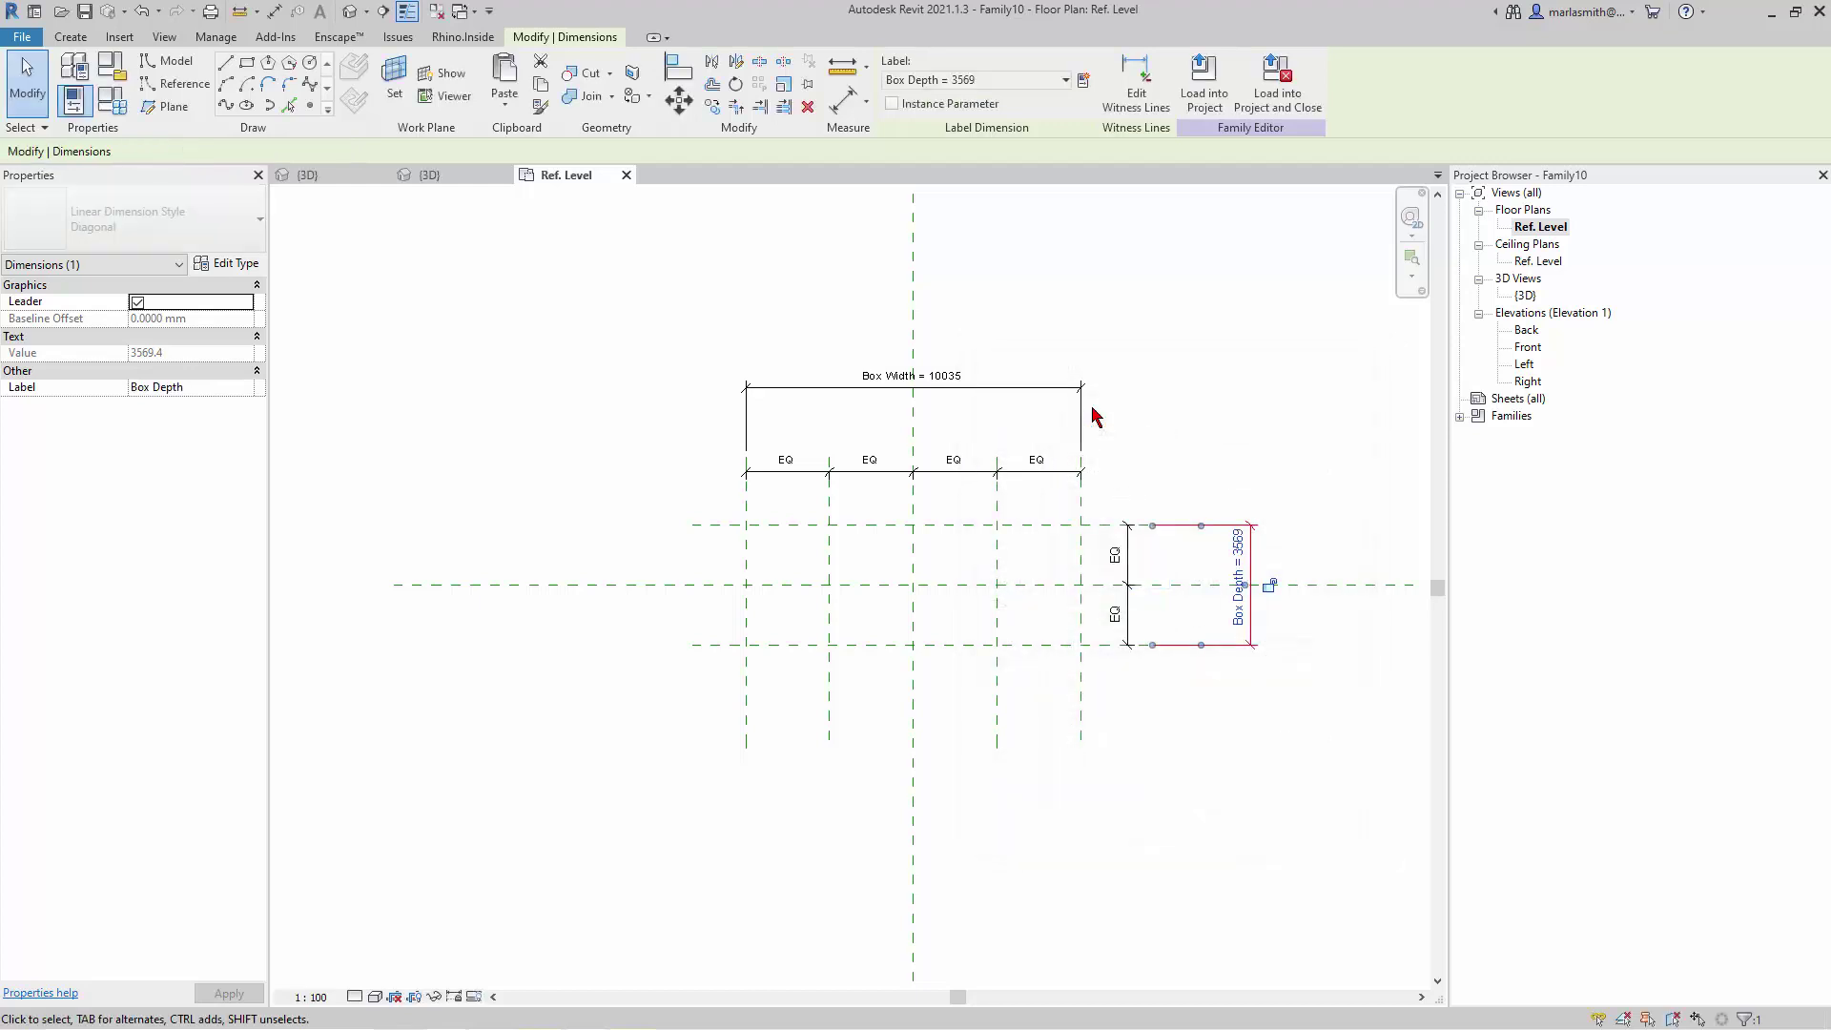
pyautogui.press('Escape')
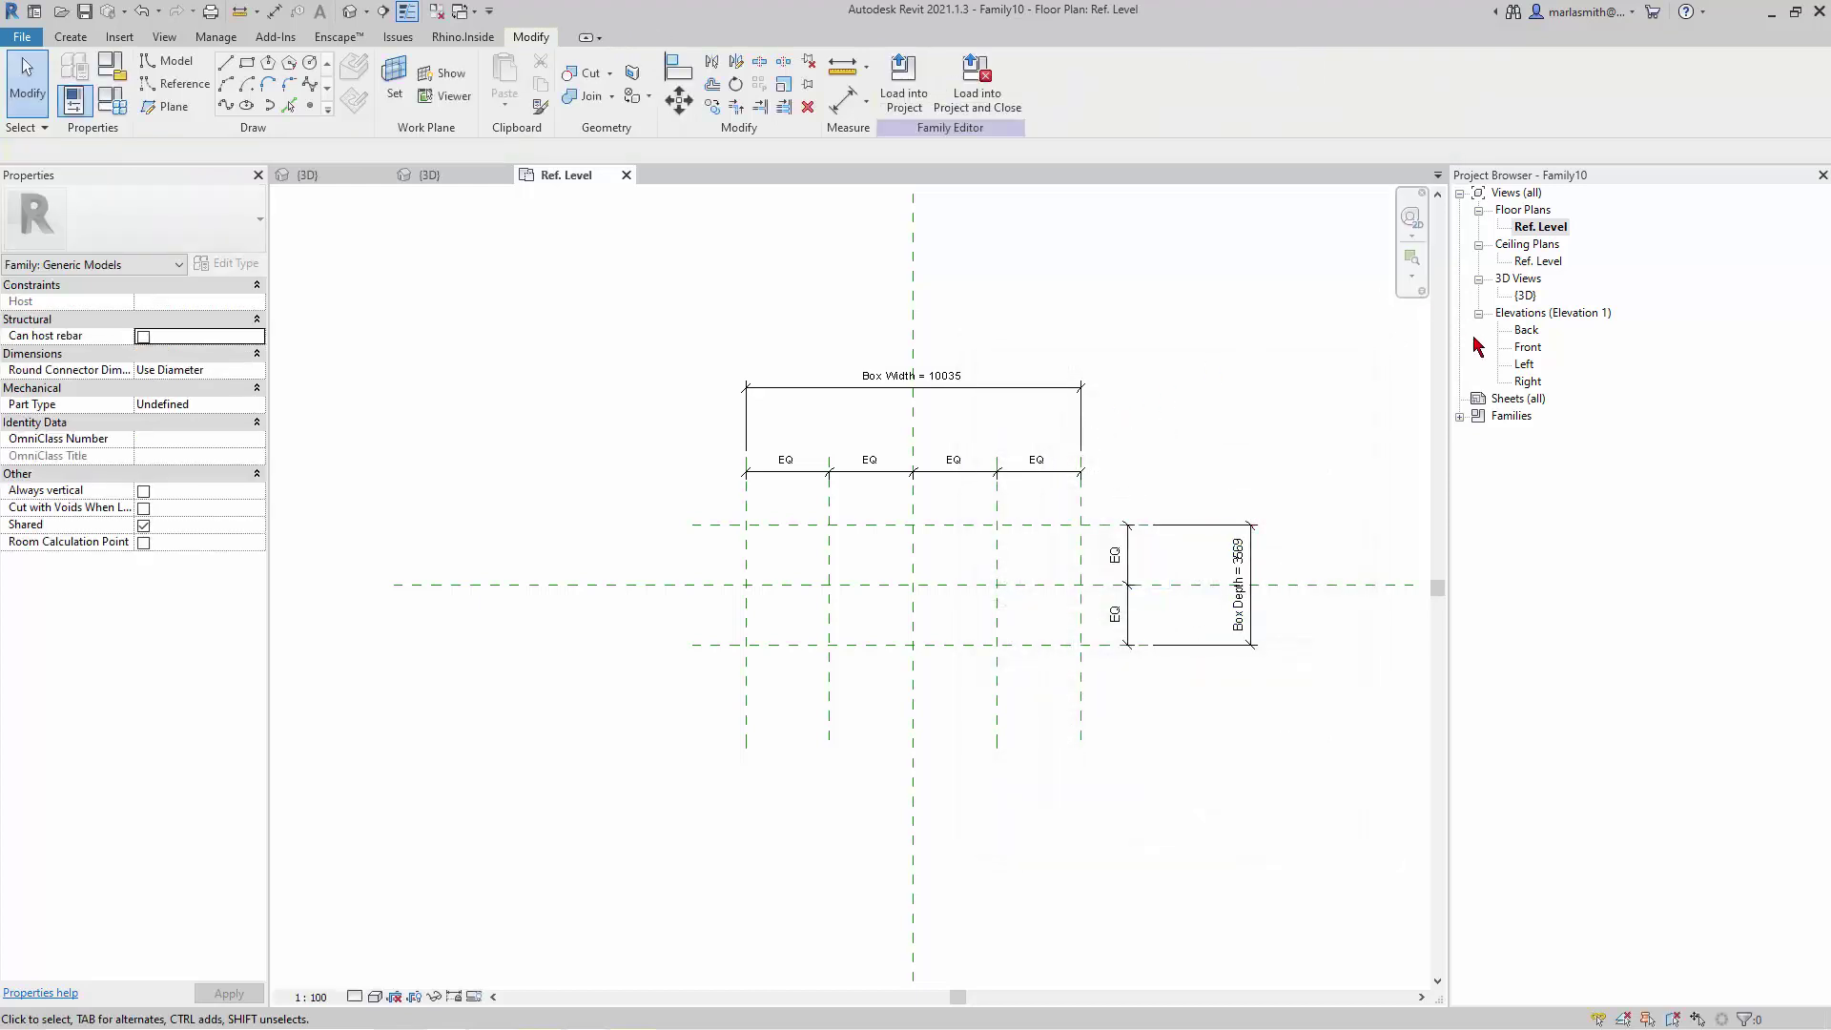
# - In the Front elevation, draw two horizontal reference planes above Ref. Level, one high and one midway
pyautogui.doubleClick(1529, 350)
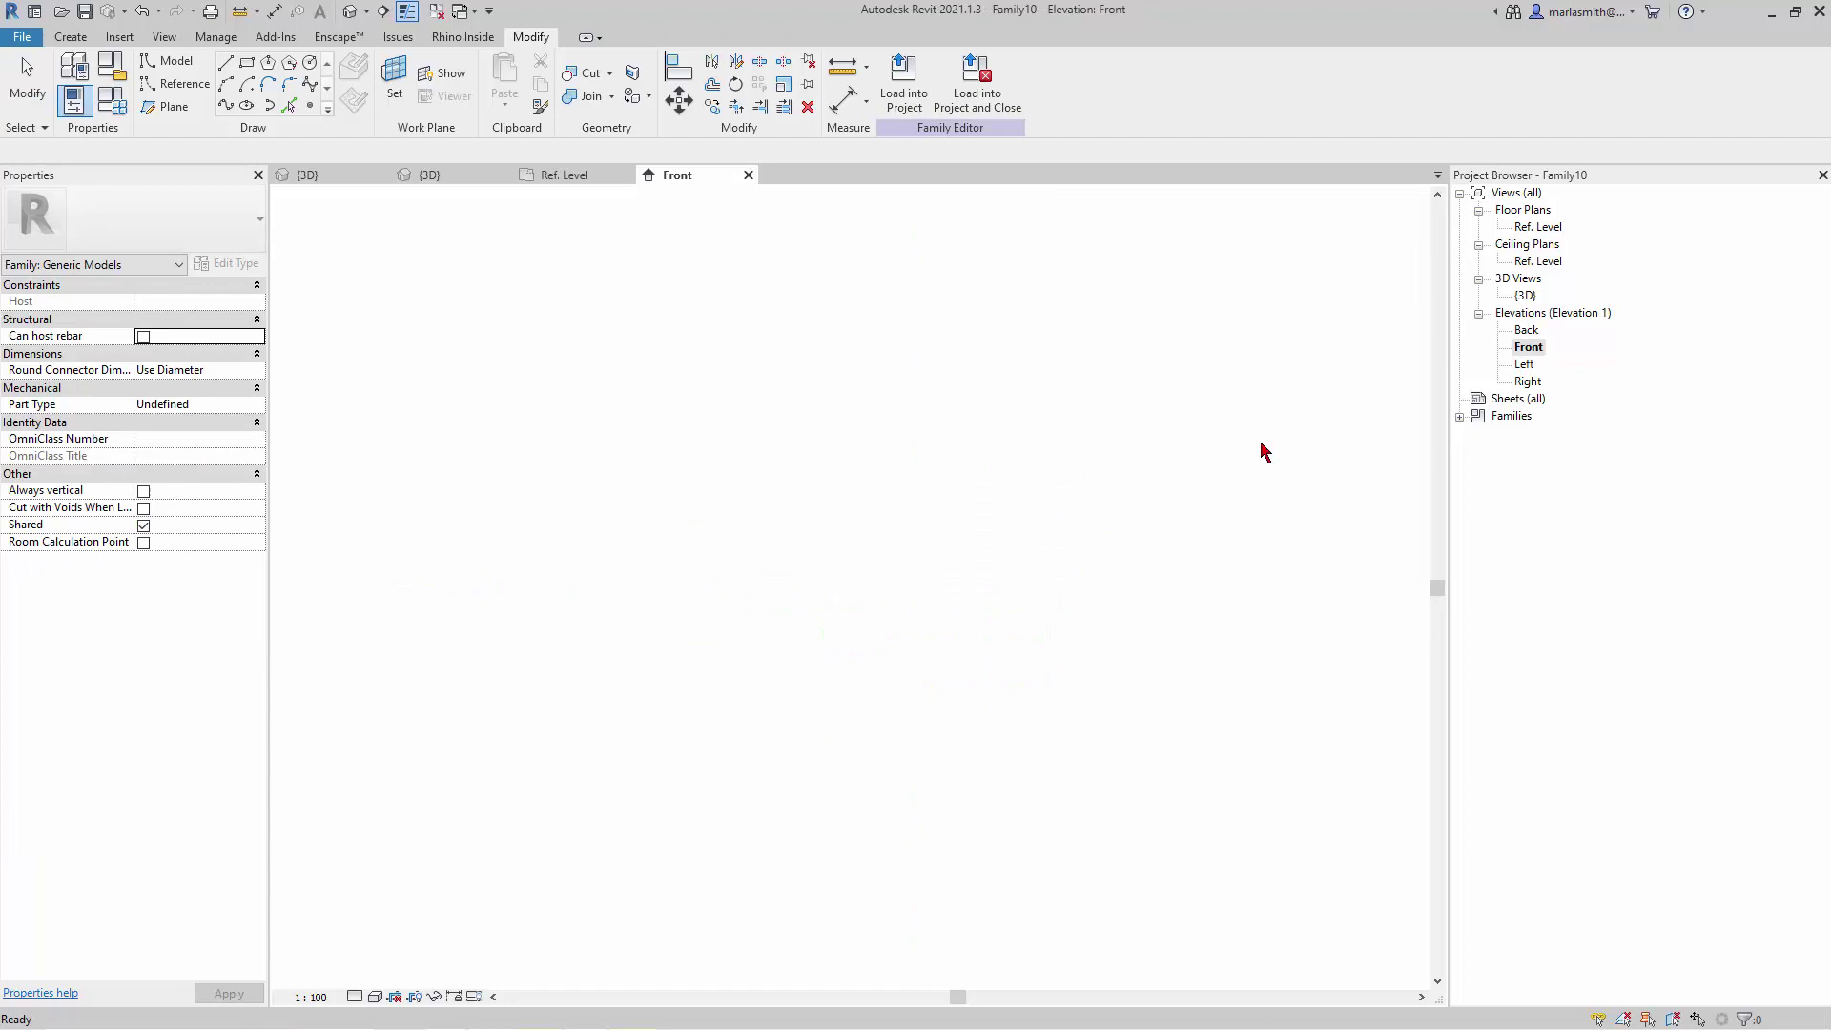
pyautogui.press('r')
pyautogui.press('p')
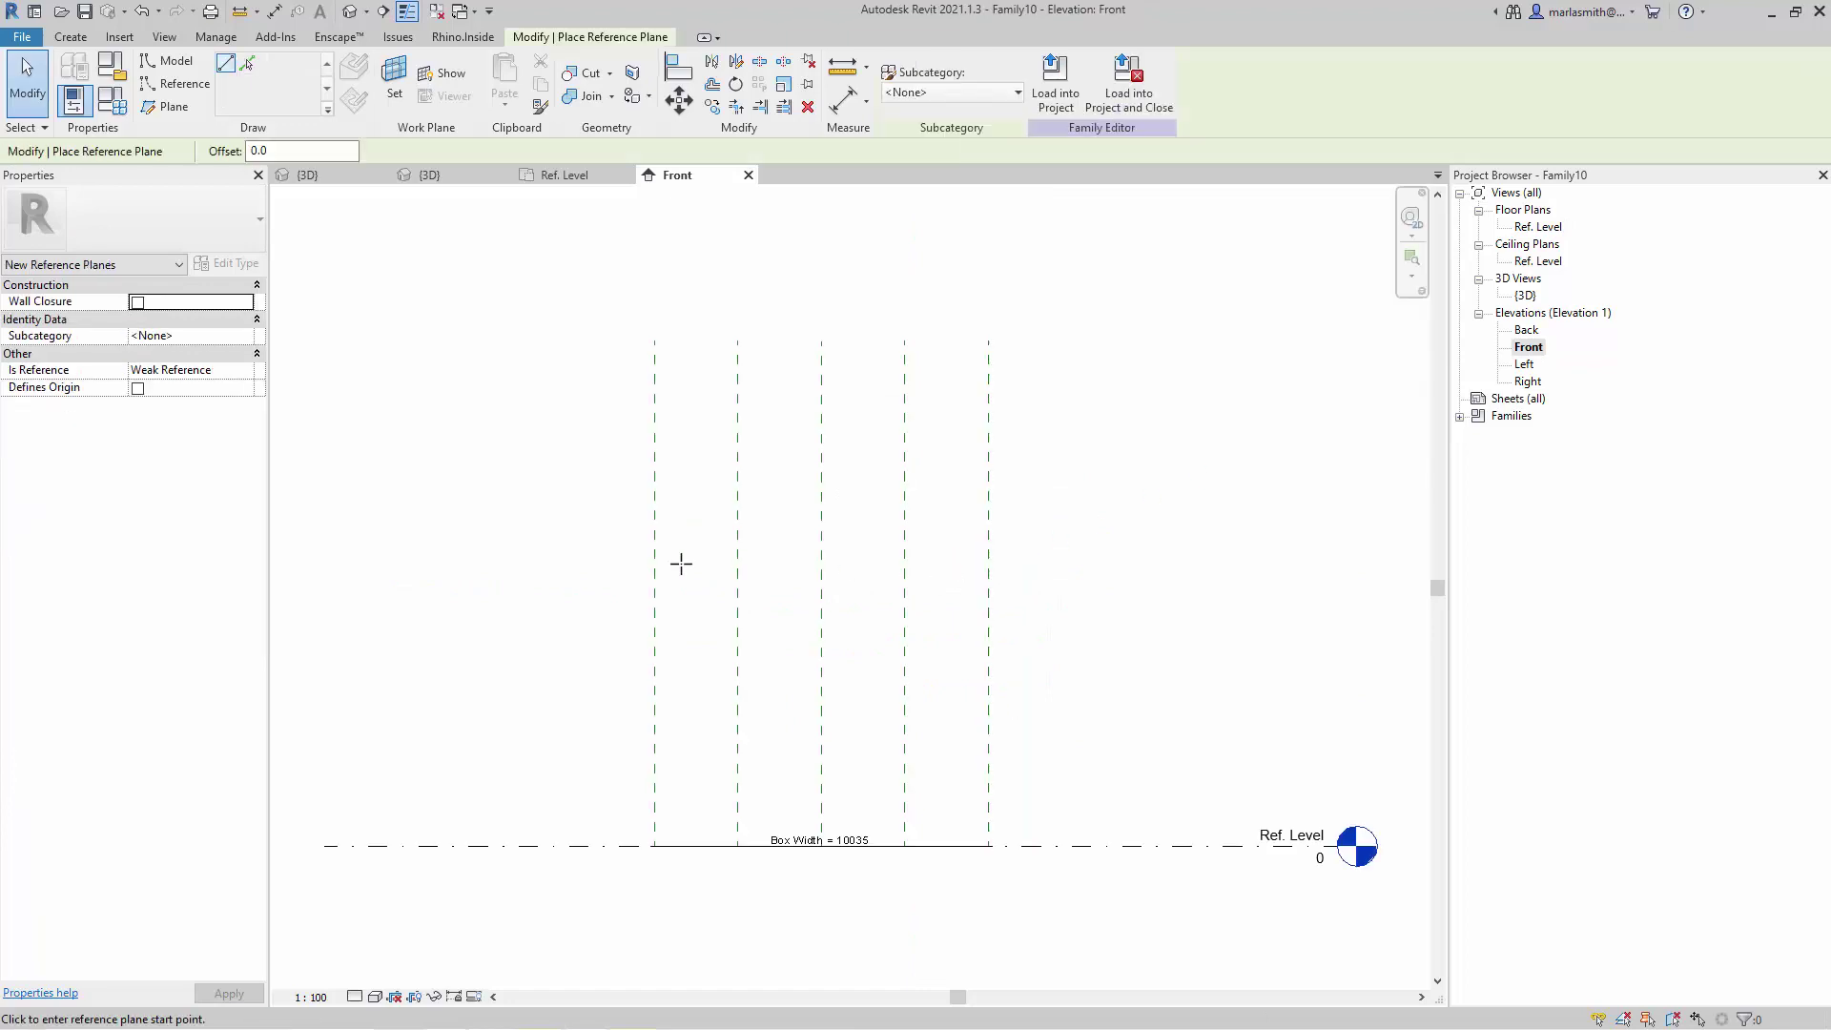
pyautogui.click(582, 578)
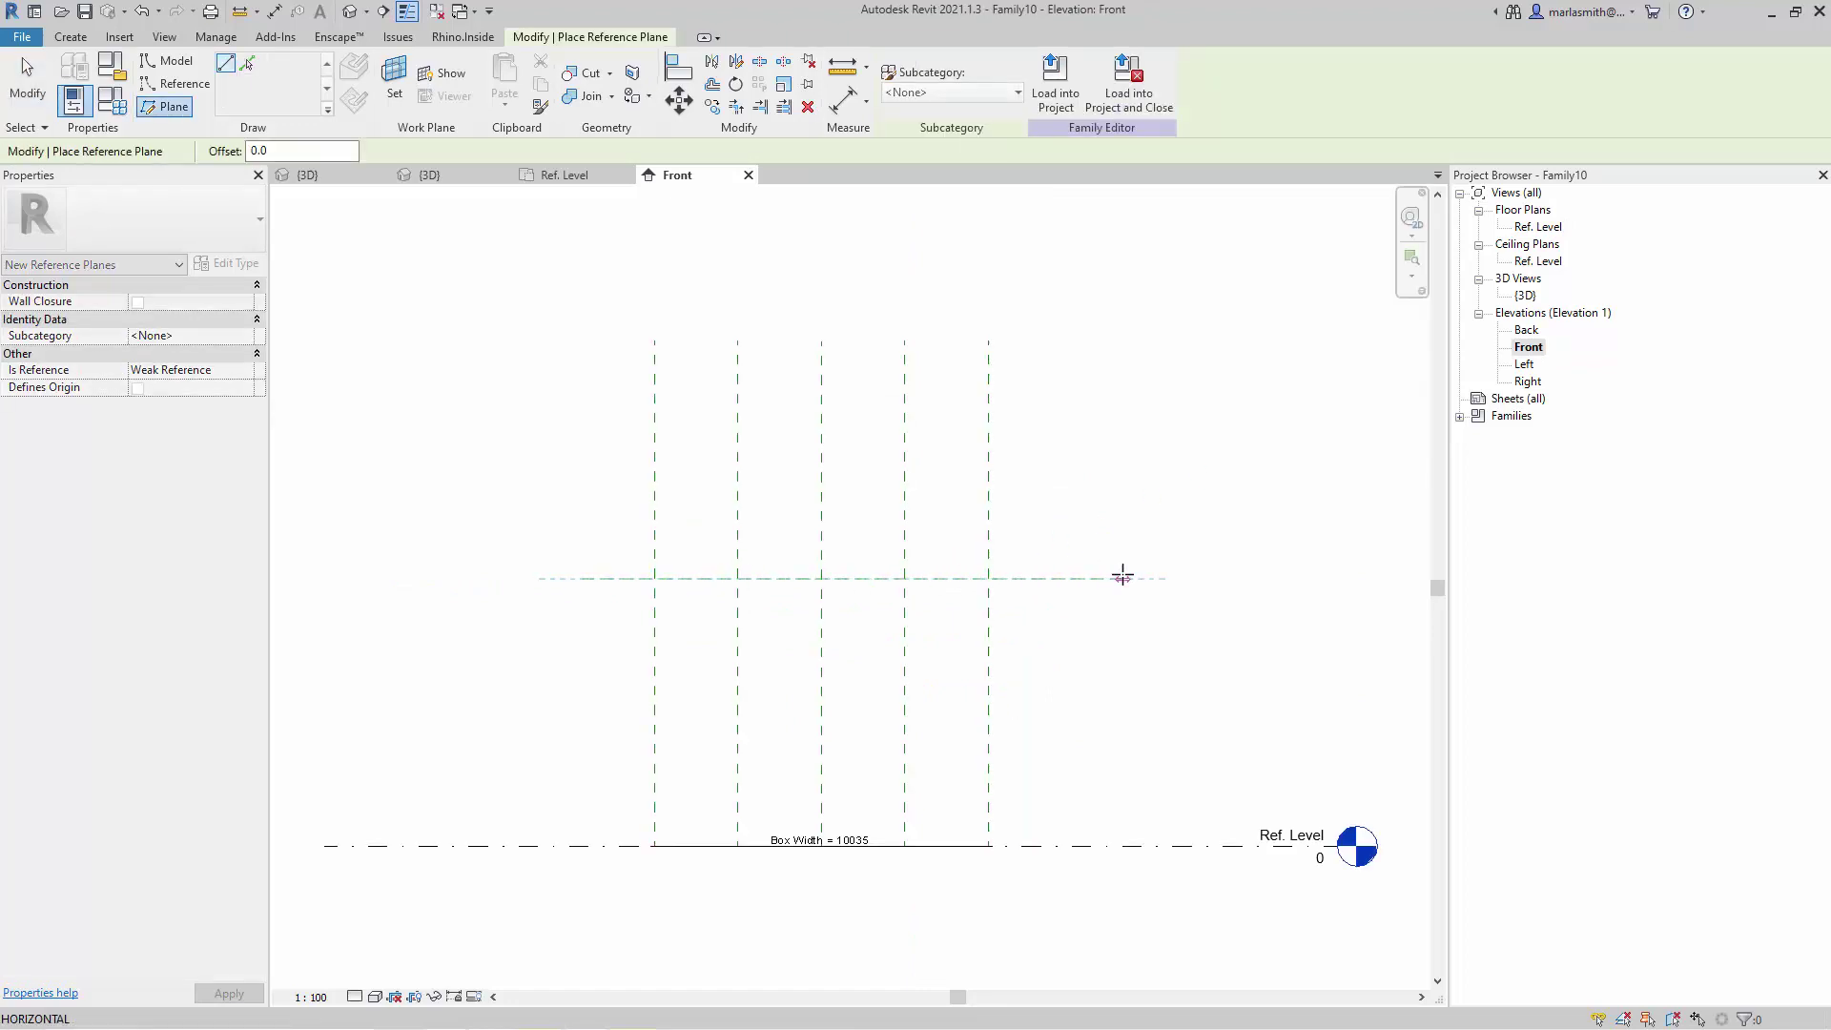
pyautogui.click(1123, 578)
pyautogui.click(581, 711)
pyautogui.click(1099, 711)
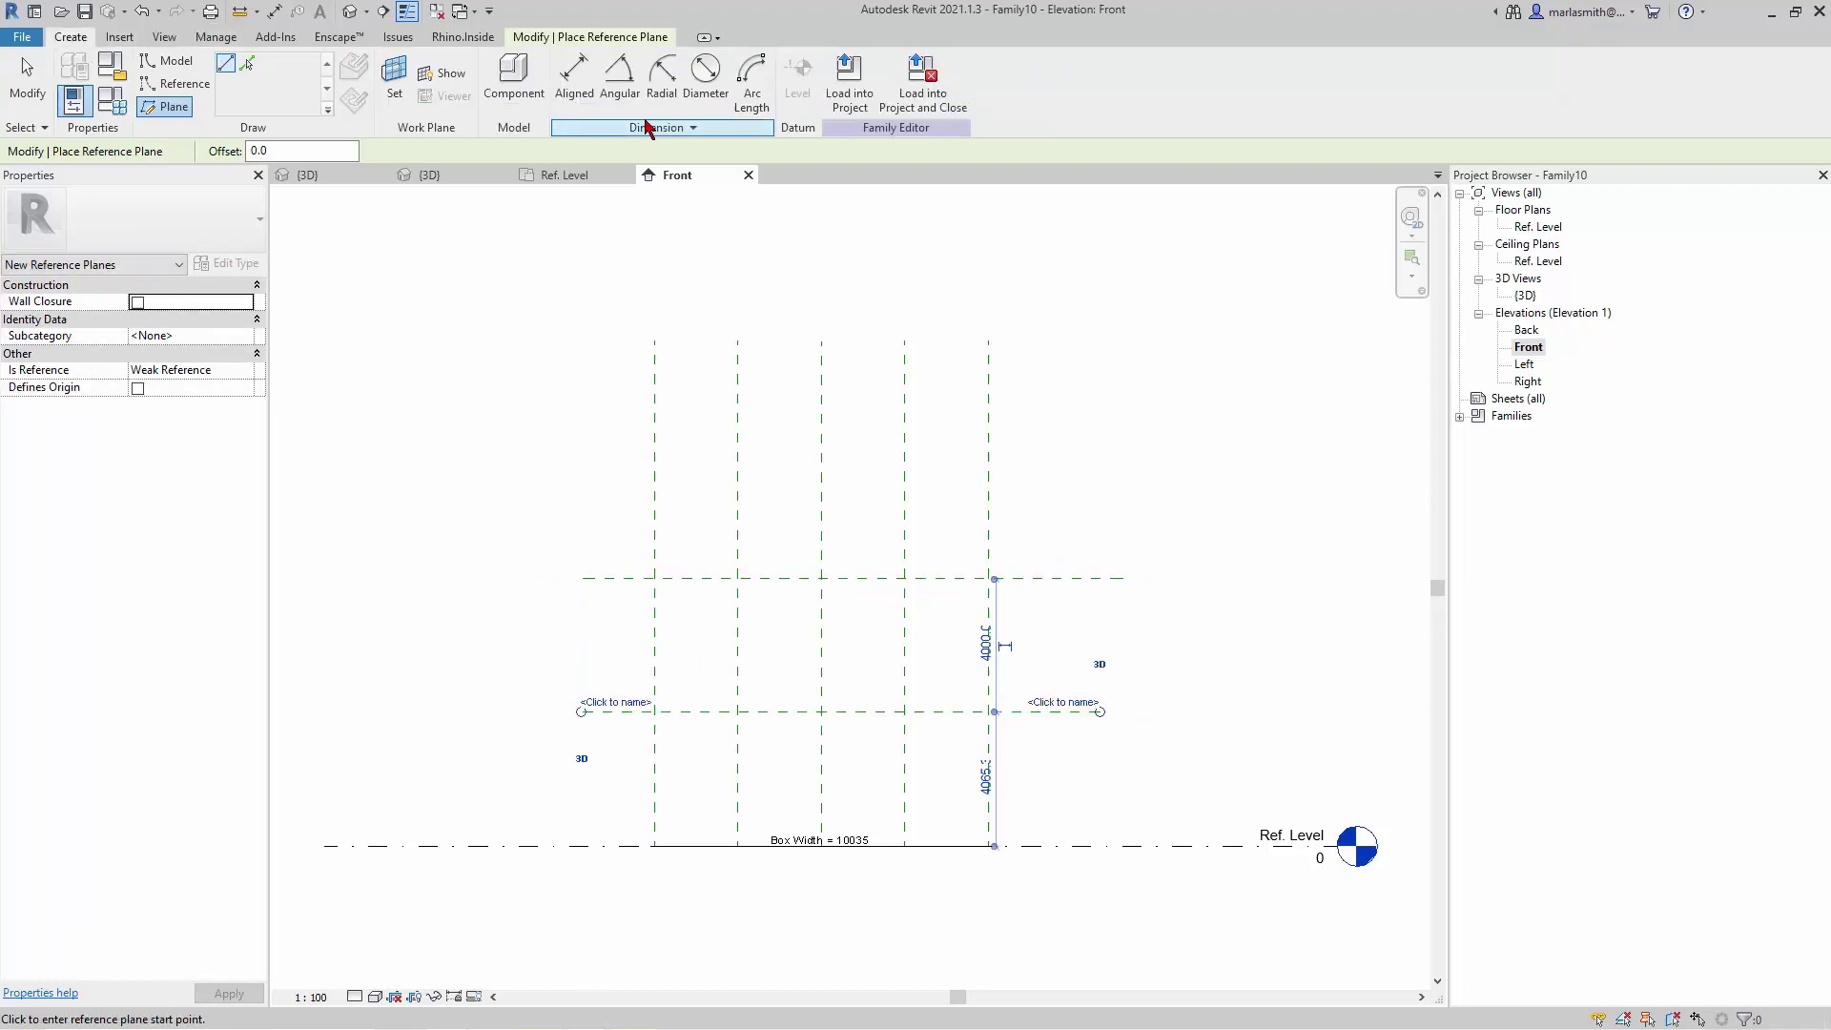
pyautogui.click(574, 77)
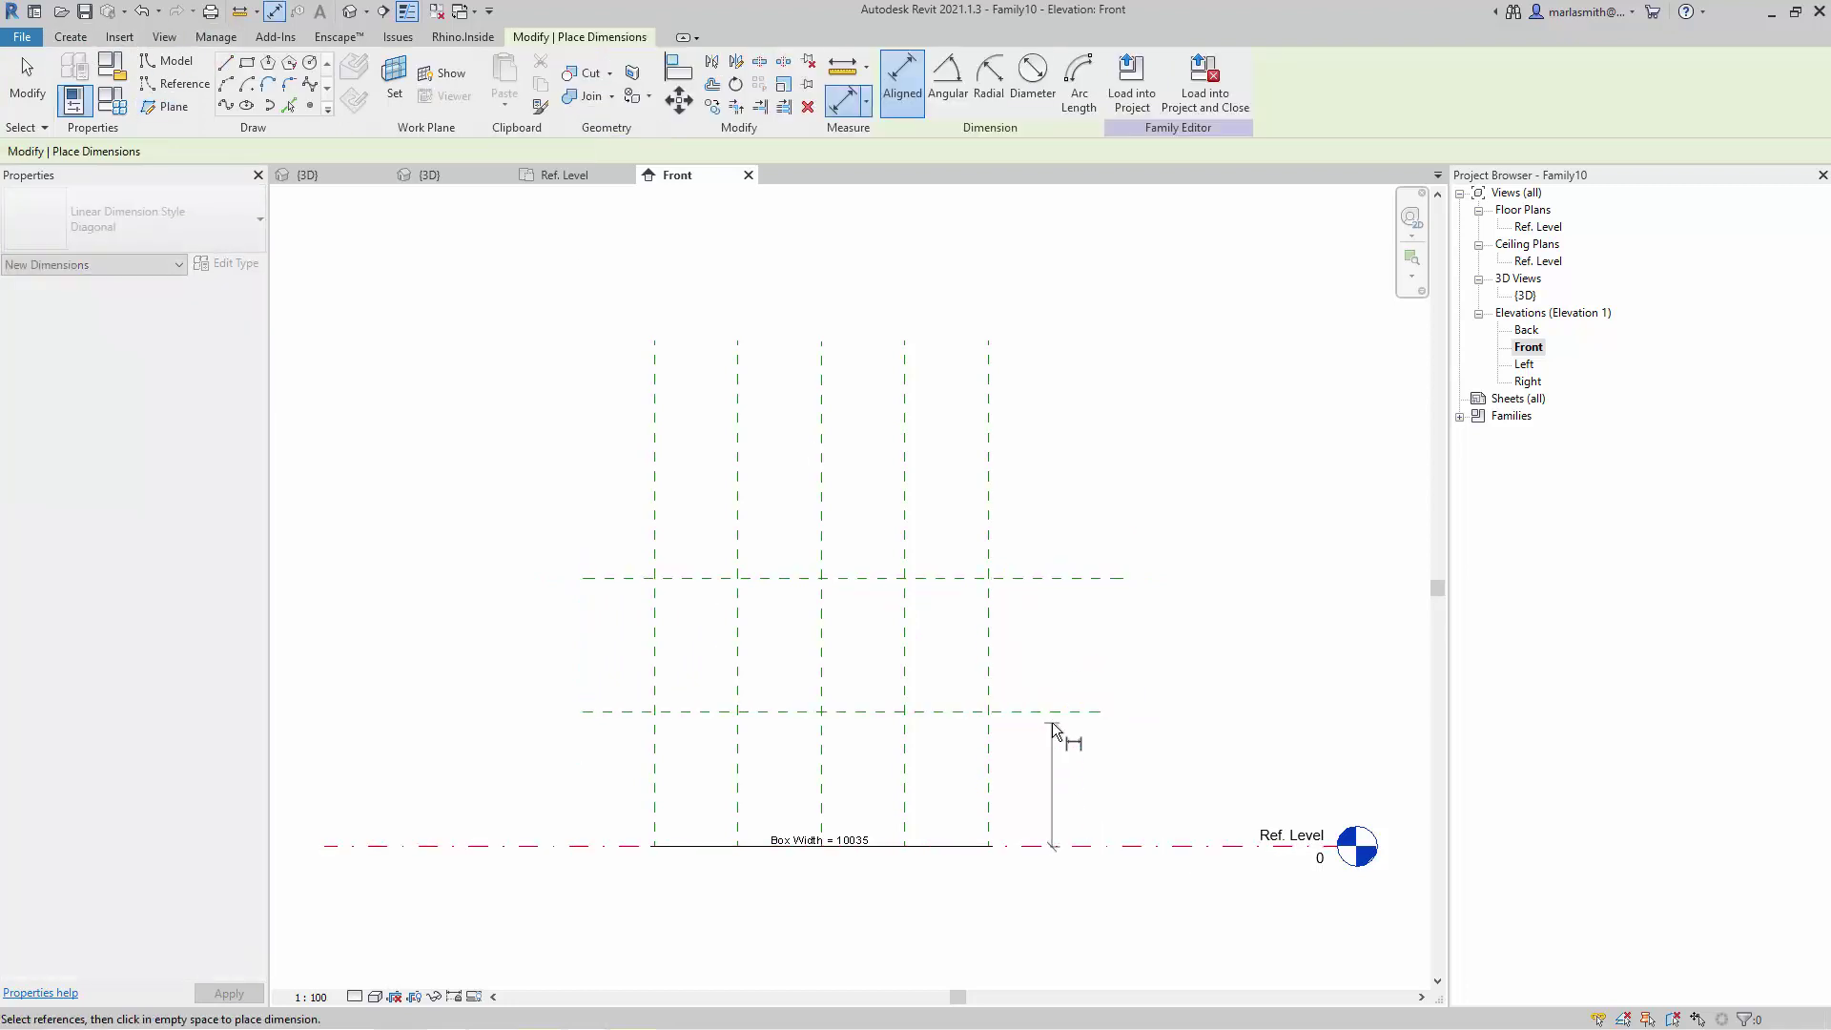
# - Dimension Ref. Level, middle and top planes as a chain and set it to EQ
pyautogui.click(1053, 711)
pyautogui.click(1066, 577)
pyautogui.click(1068, 443)
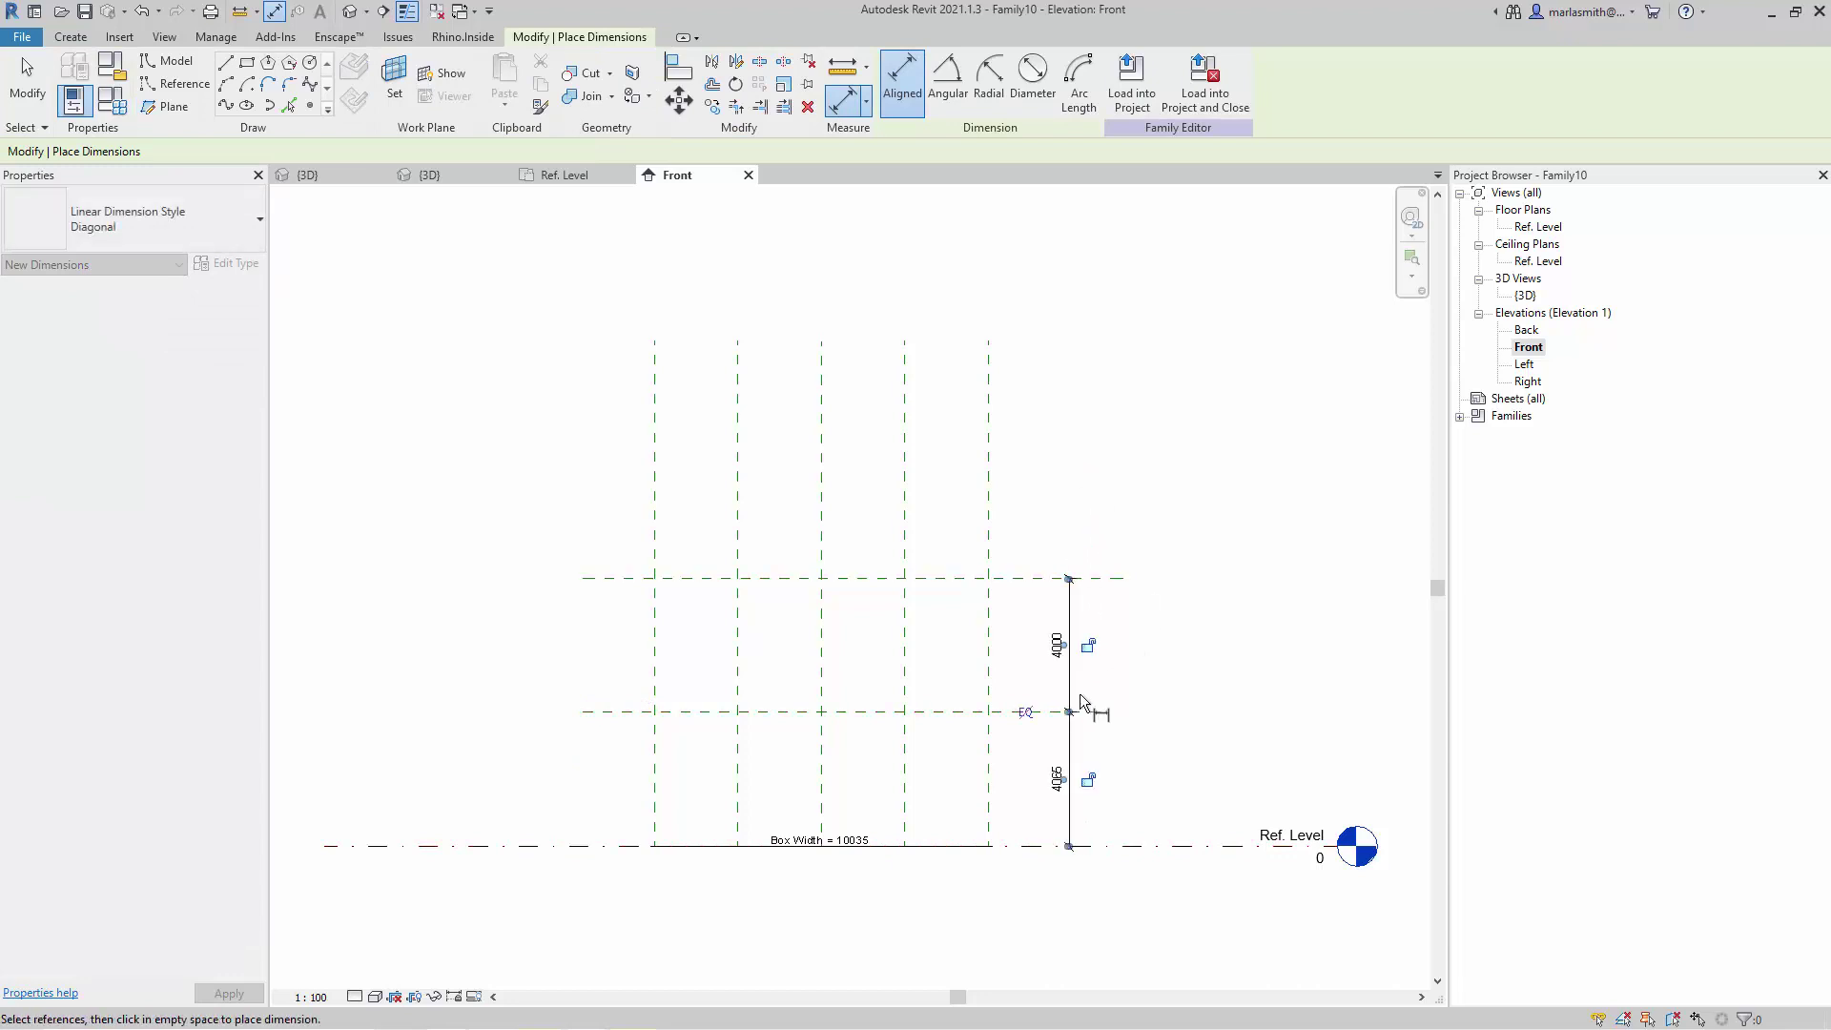
pyautogui.click(1026, 712)
# - Add an overall 8065 height dimension from Ref. Level to the top plane and start labelling it
pyautogui.click(1112, 847)
pyautogui.click(1099, 578)
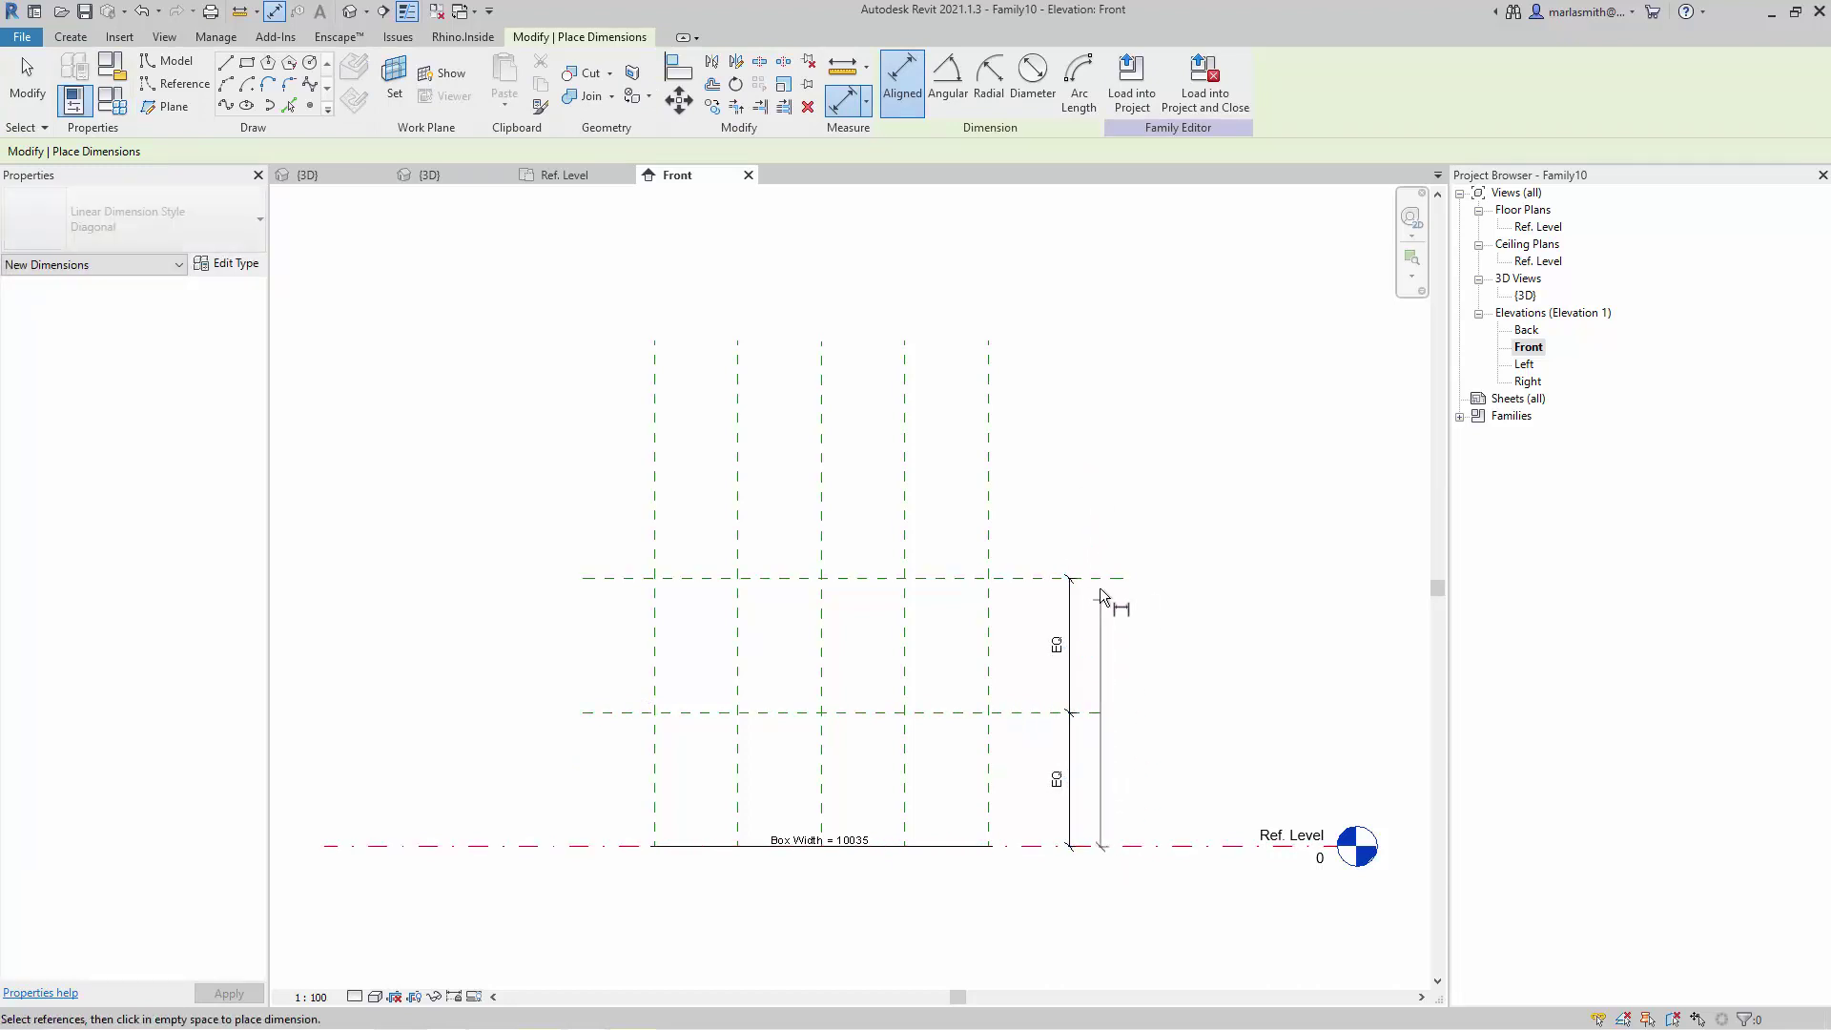
pyautogui.click(1150, 467)
pyautogui.press('Escape')
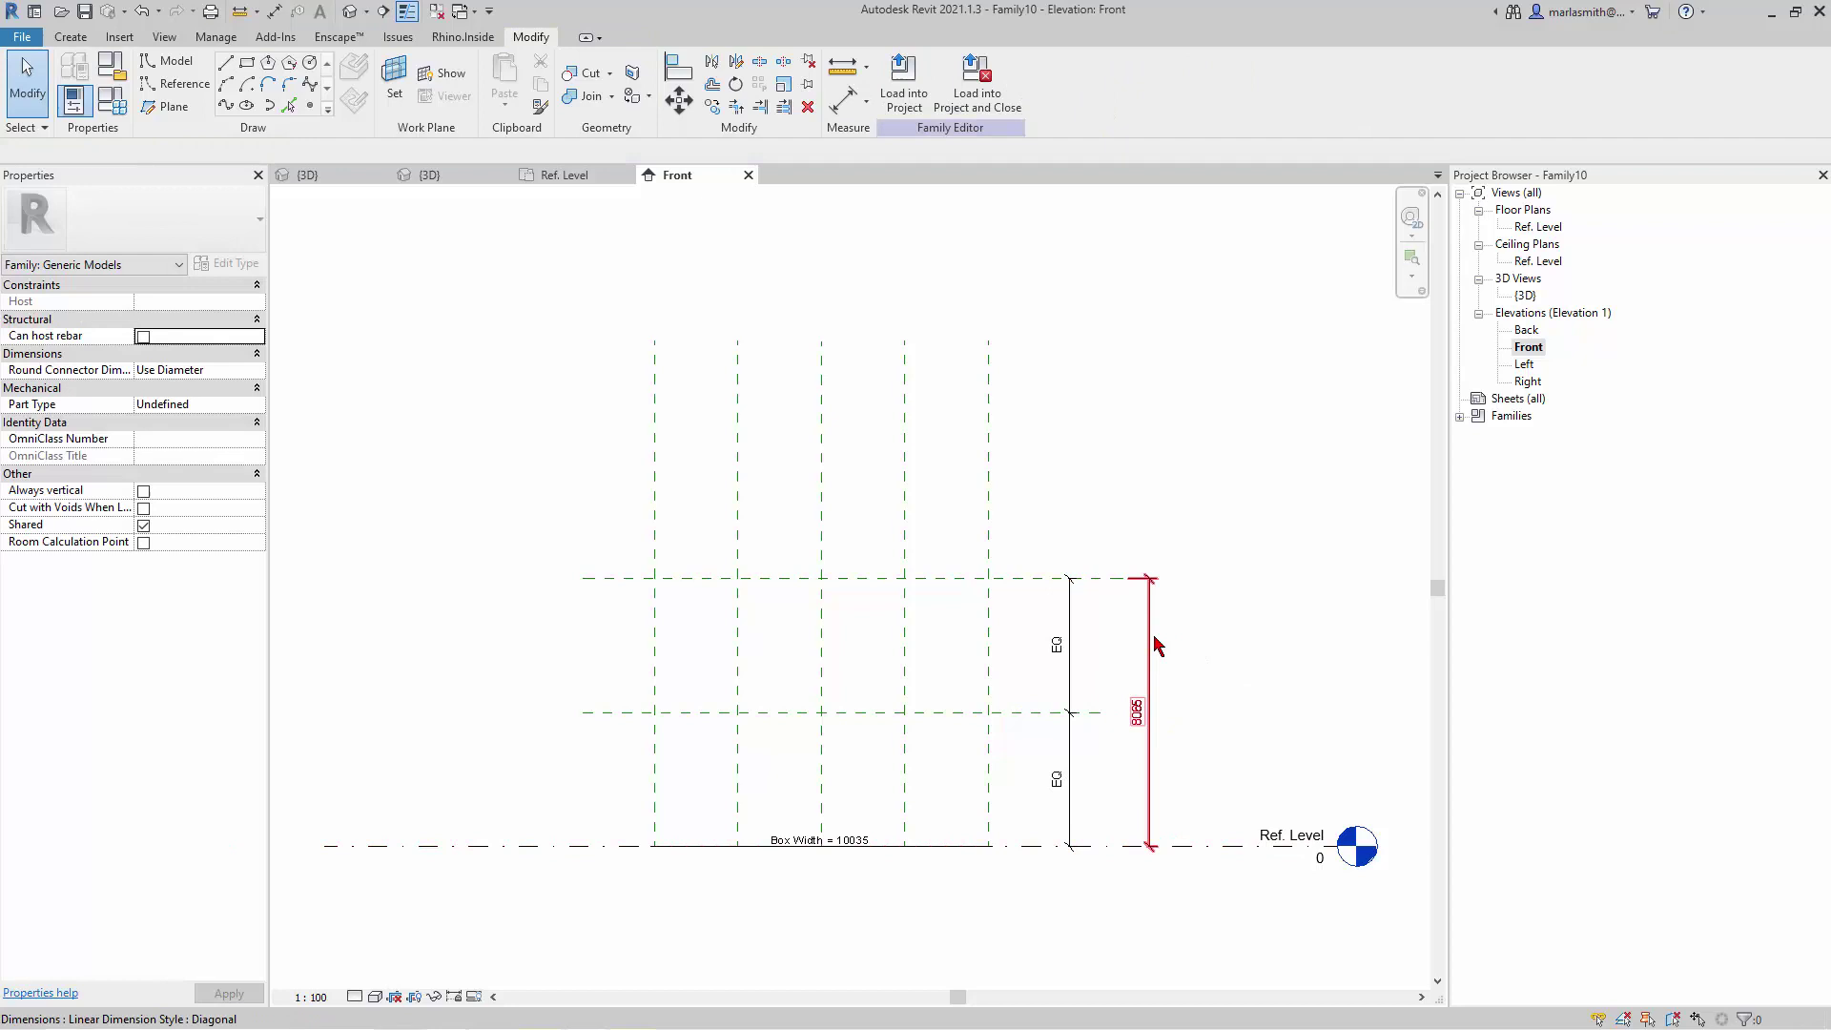
pyautogui.click(1156, 646)
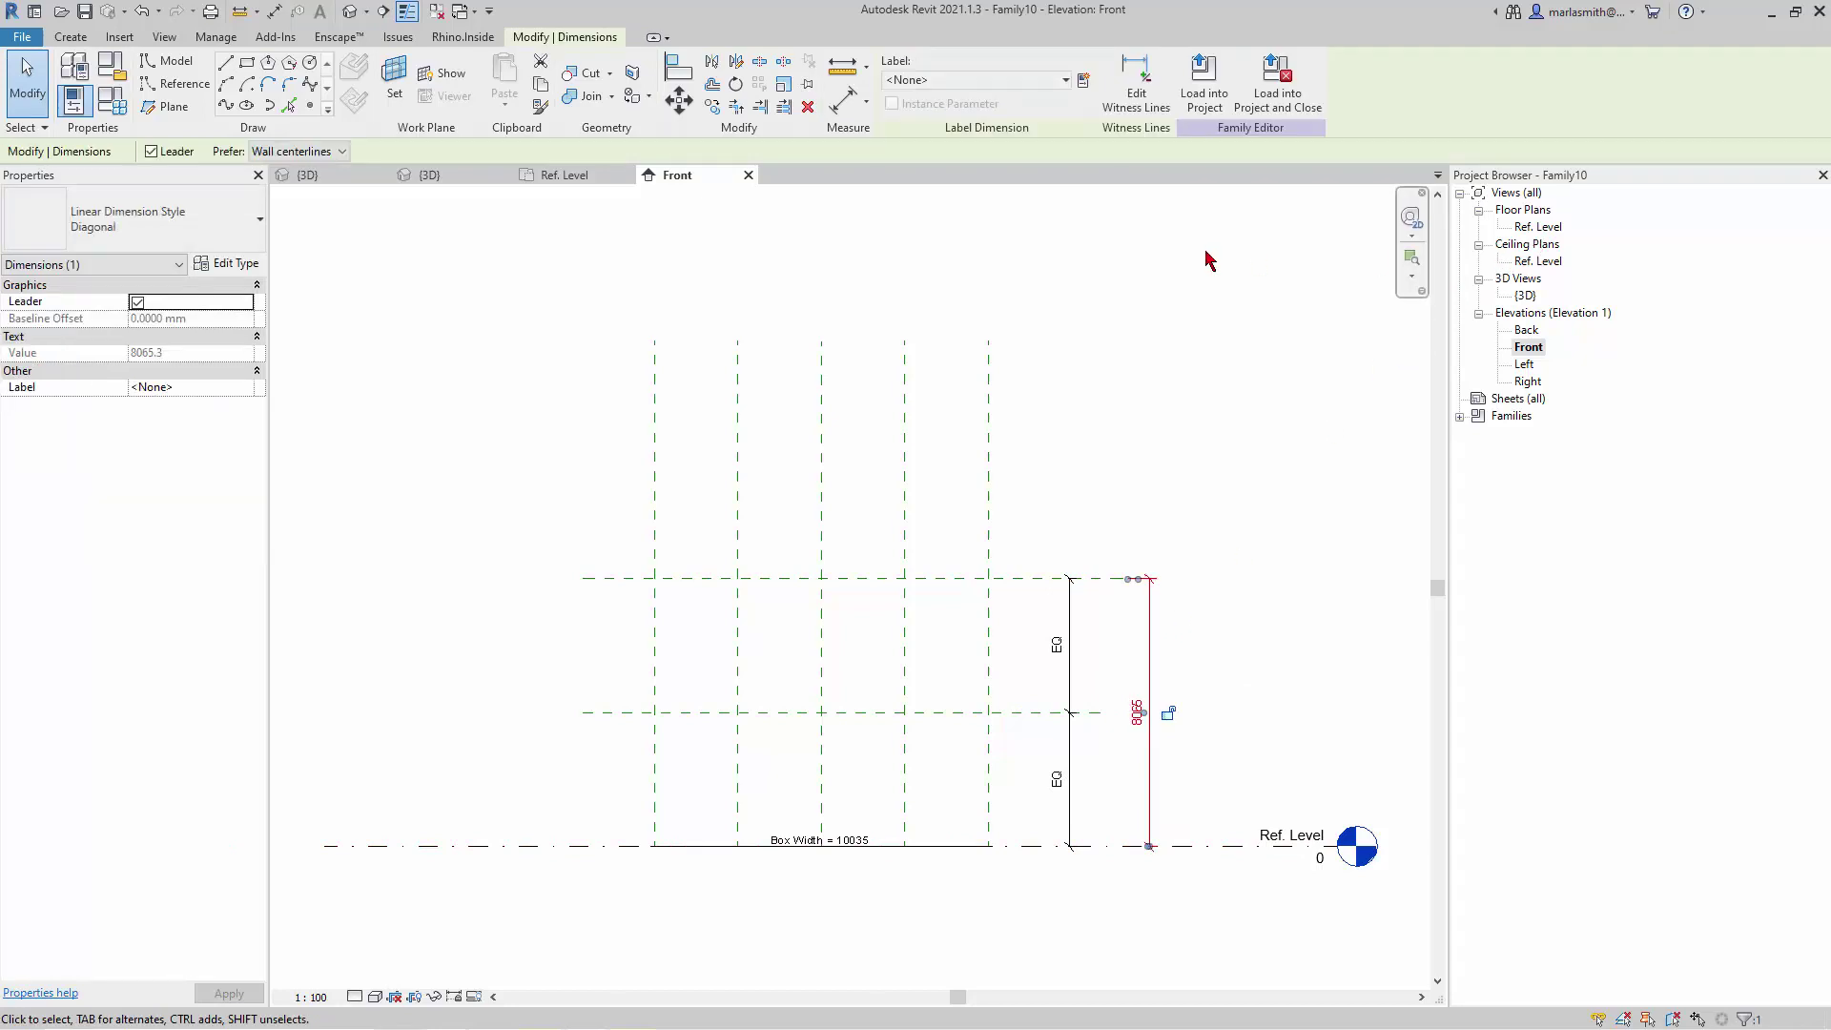
pyautogui.click(1088, 83)
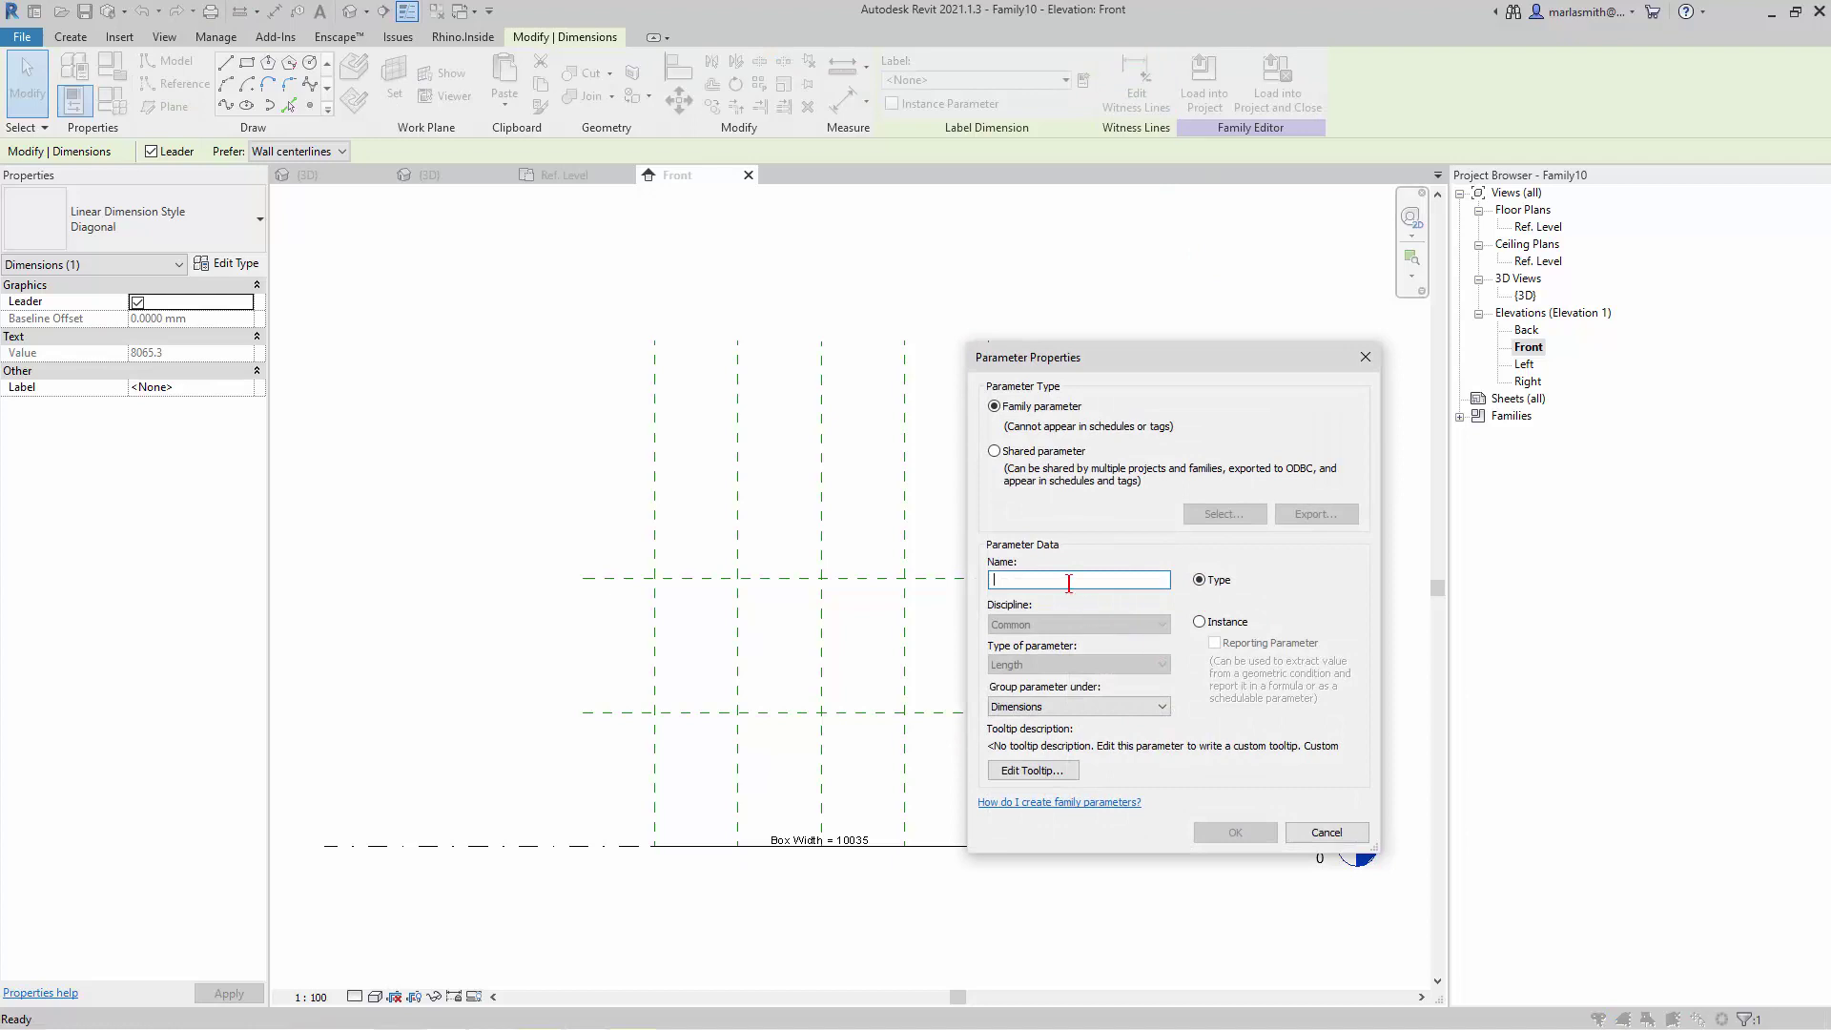
# - Label the 8065 height dimension with a new Box Height type parameter
pyautogui.write('Box Height')
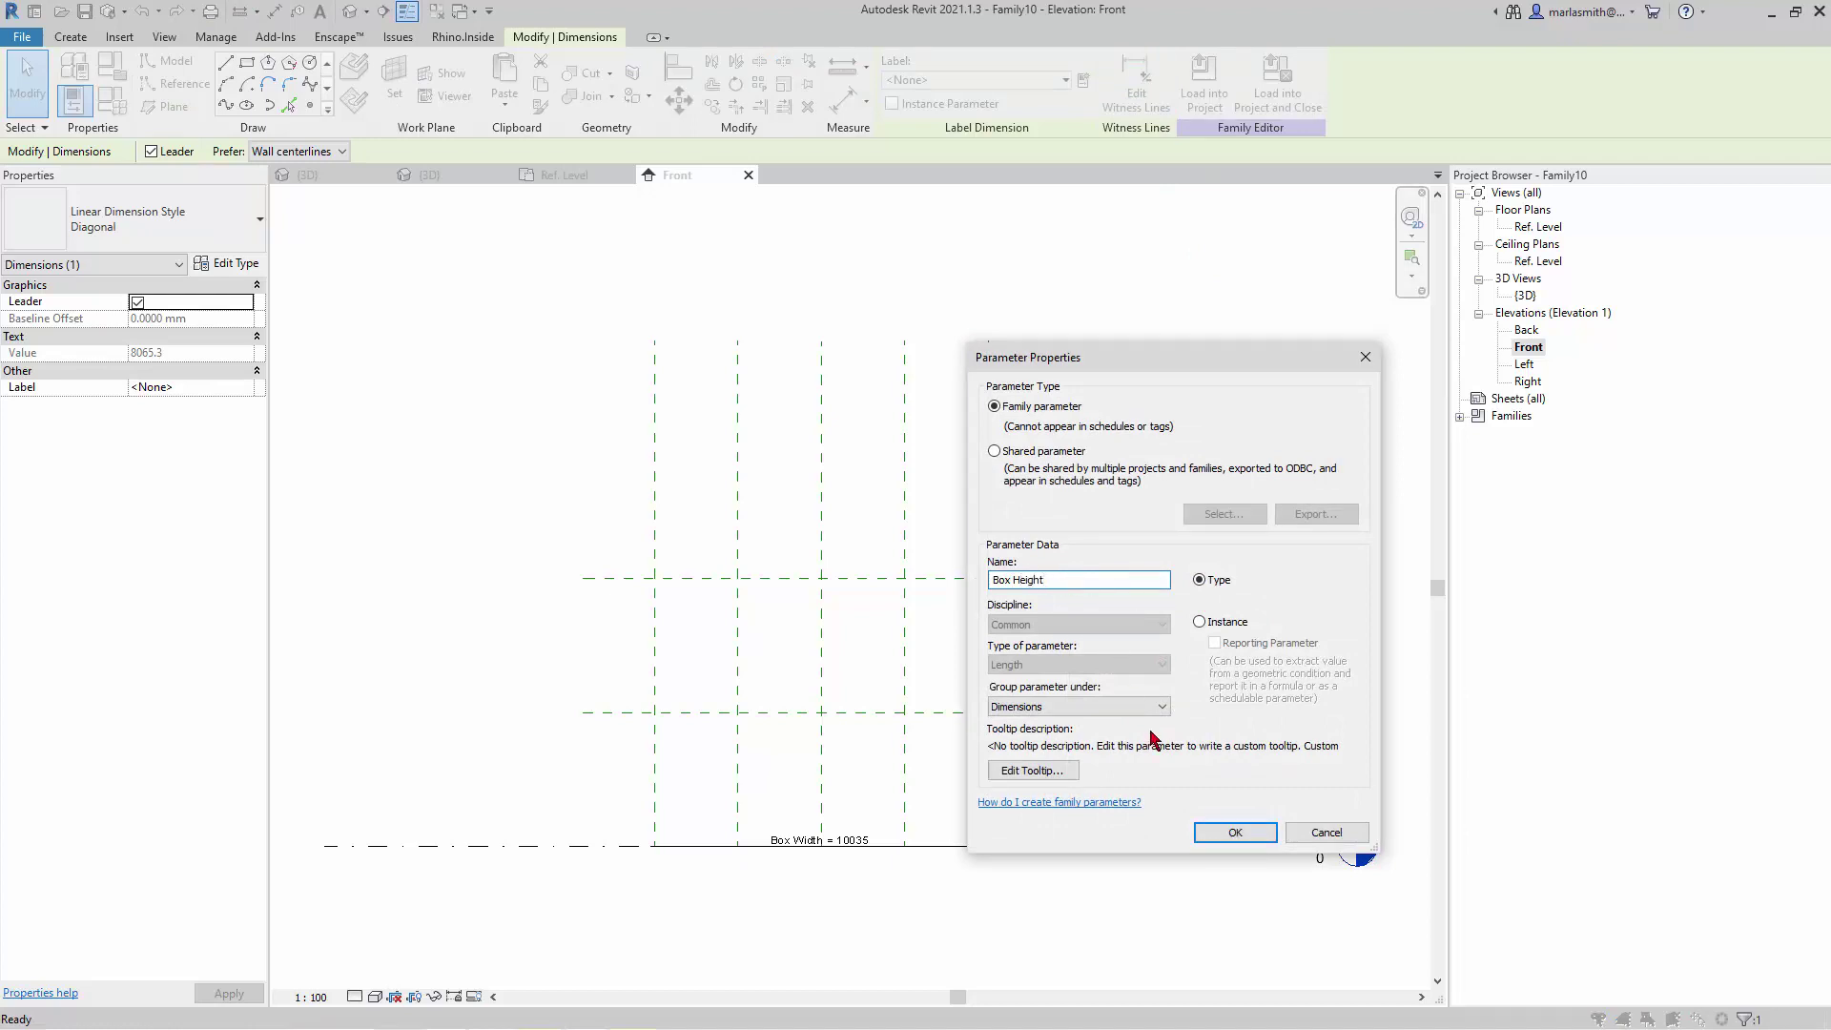
pyautogui.click(1234, 832)
pyautogui.click(536, 204)
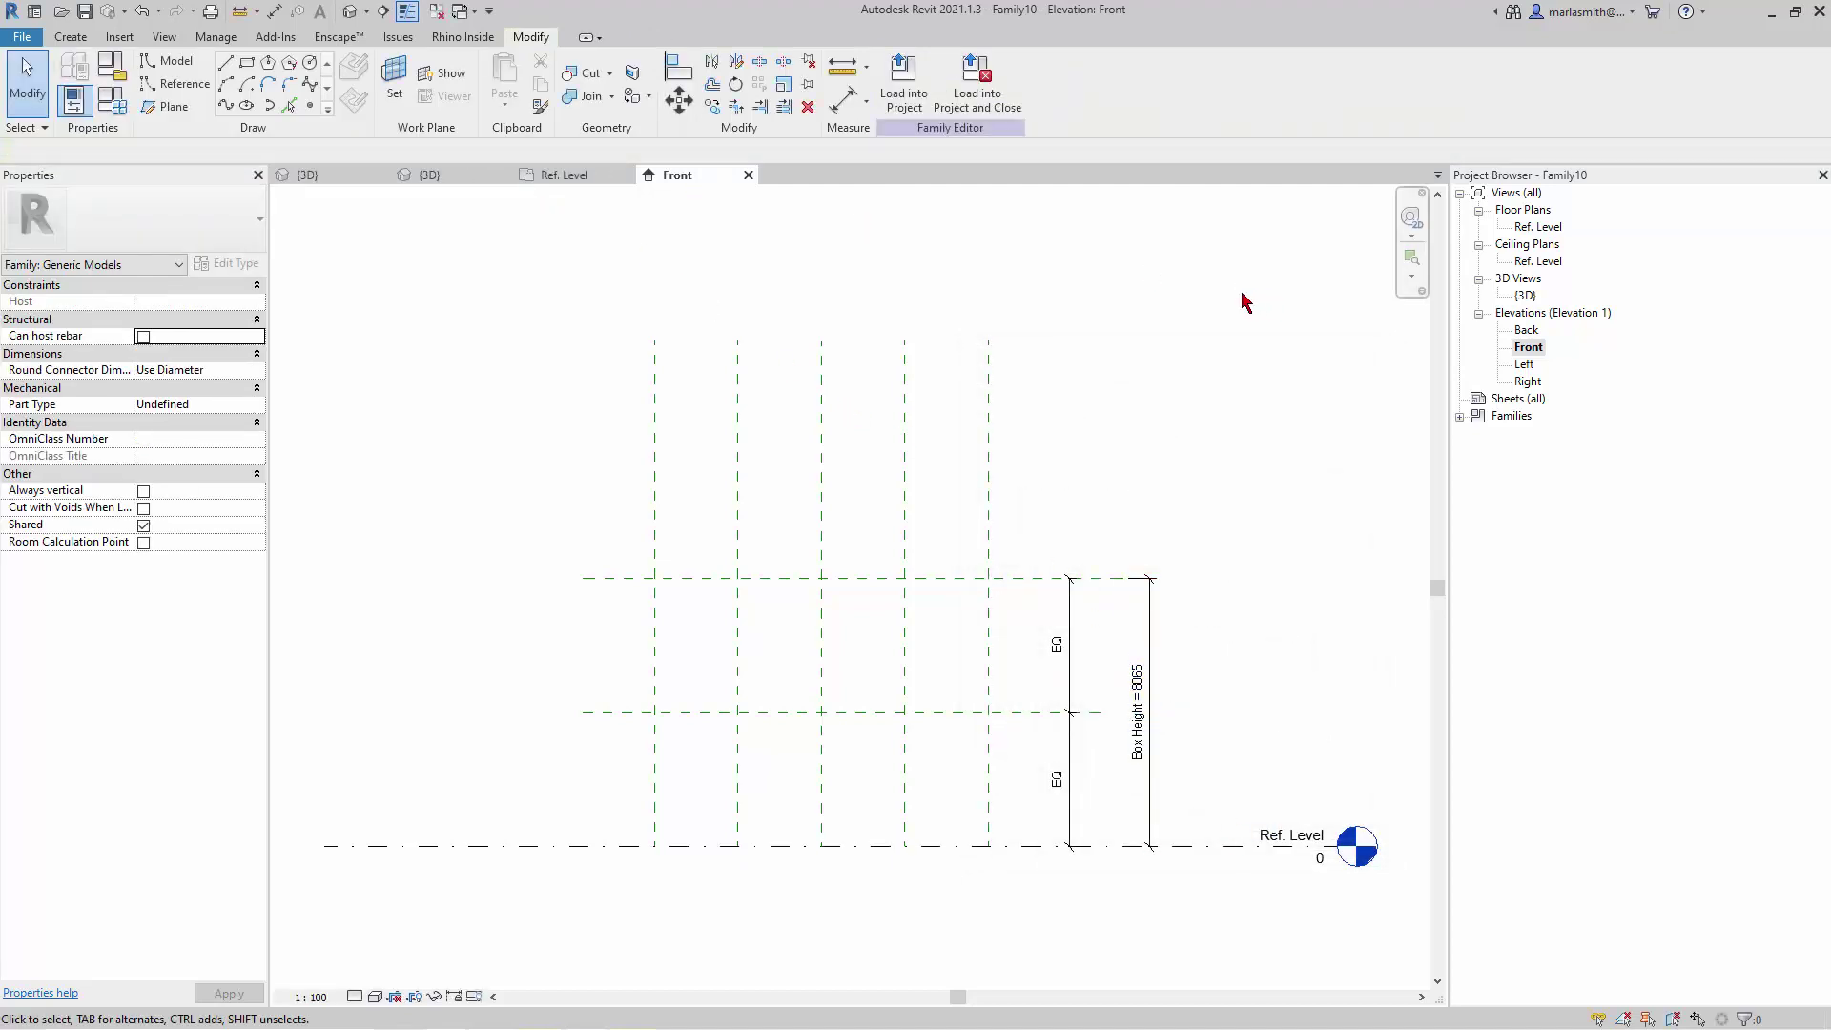
# - Orbit the scaffold family's 3D model for reference, then go back to Family10's Ref. Level plan
pyautogui.doubleClick(1542, 228)
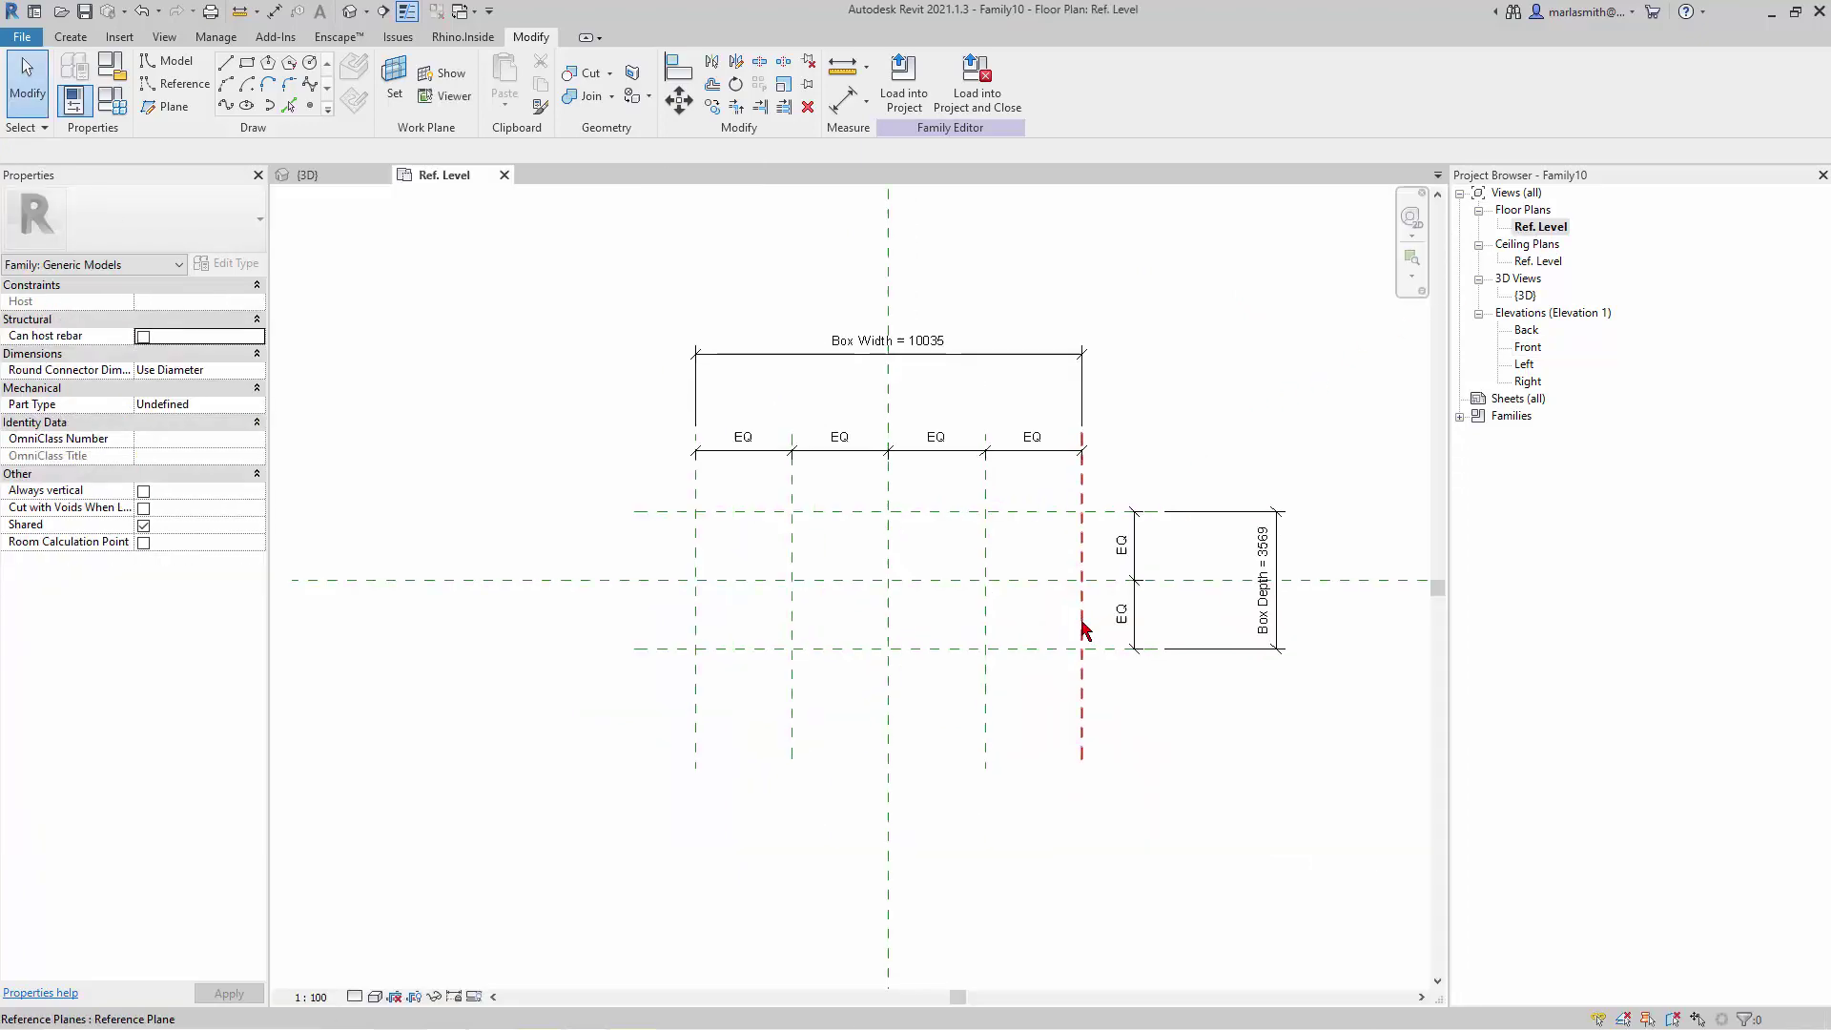
pyautogui.click(320, 180)
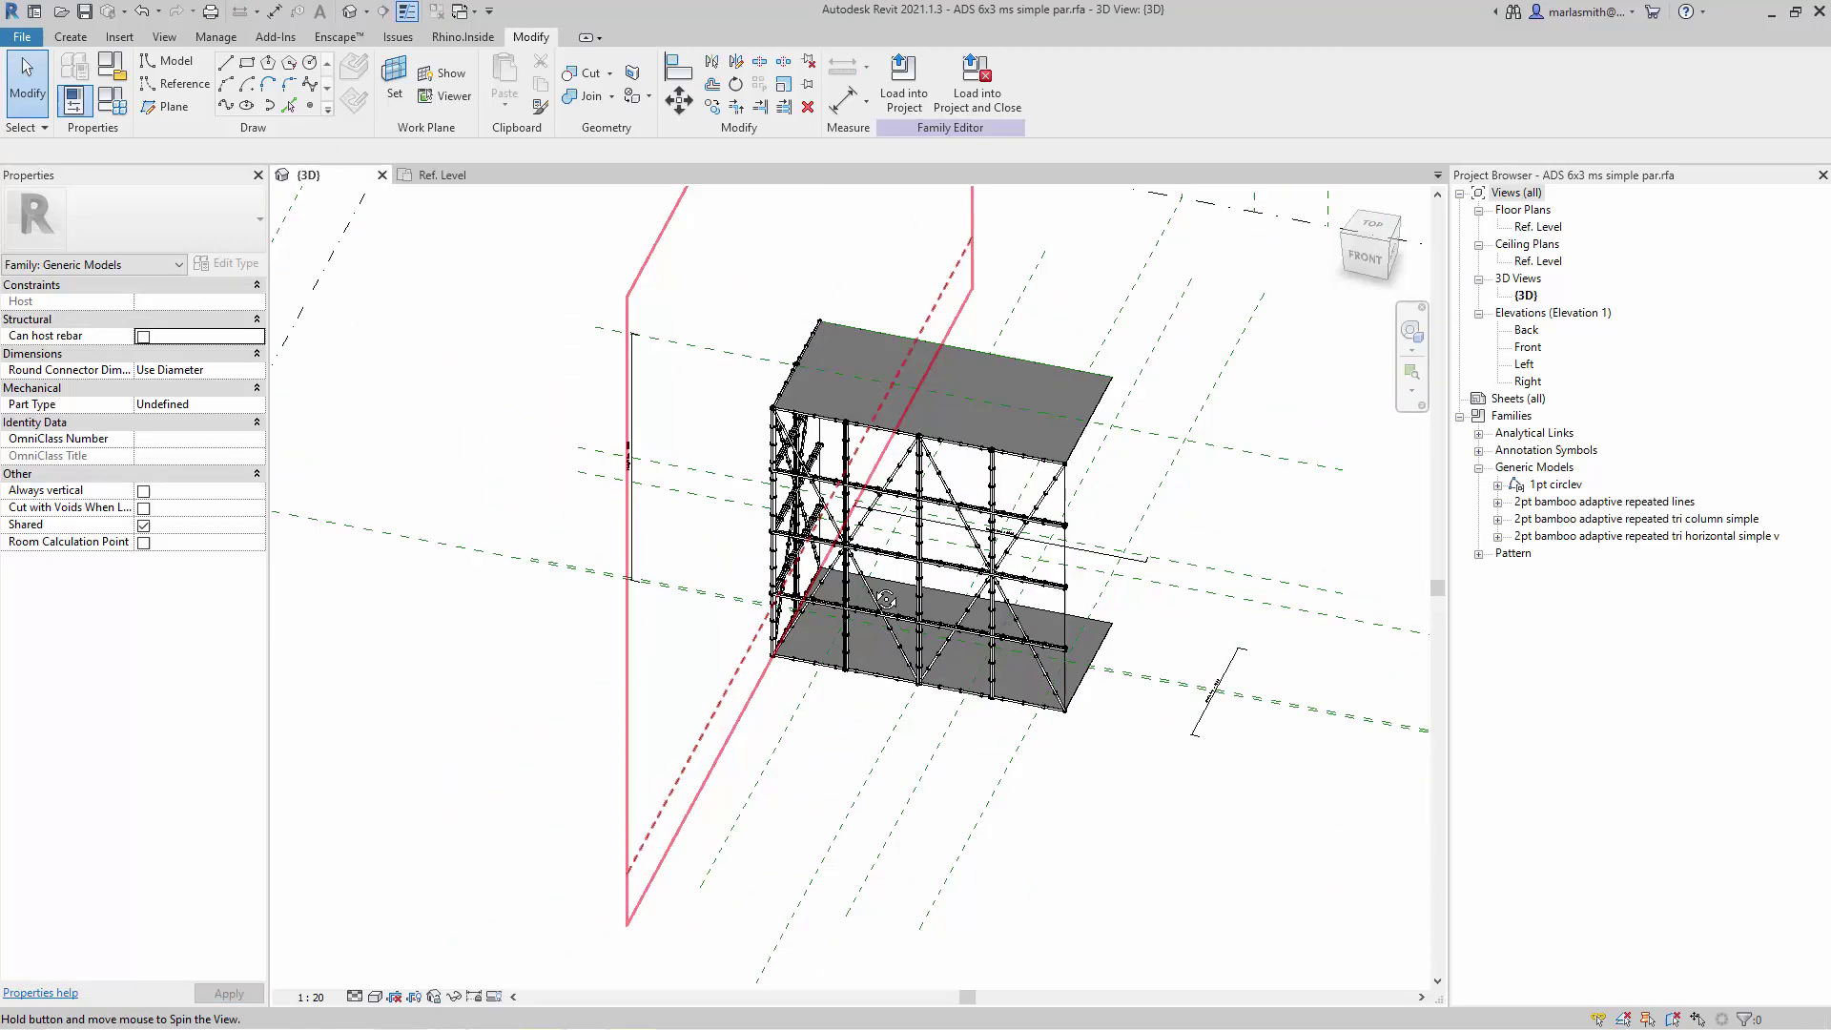
pyautogui.keyDown('shift'); pyautogui.moveTo(886, 599); pyautogui.dragTo(845, 653, button='middle'); pyautogui.keyUp('shift')
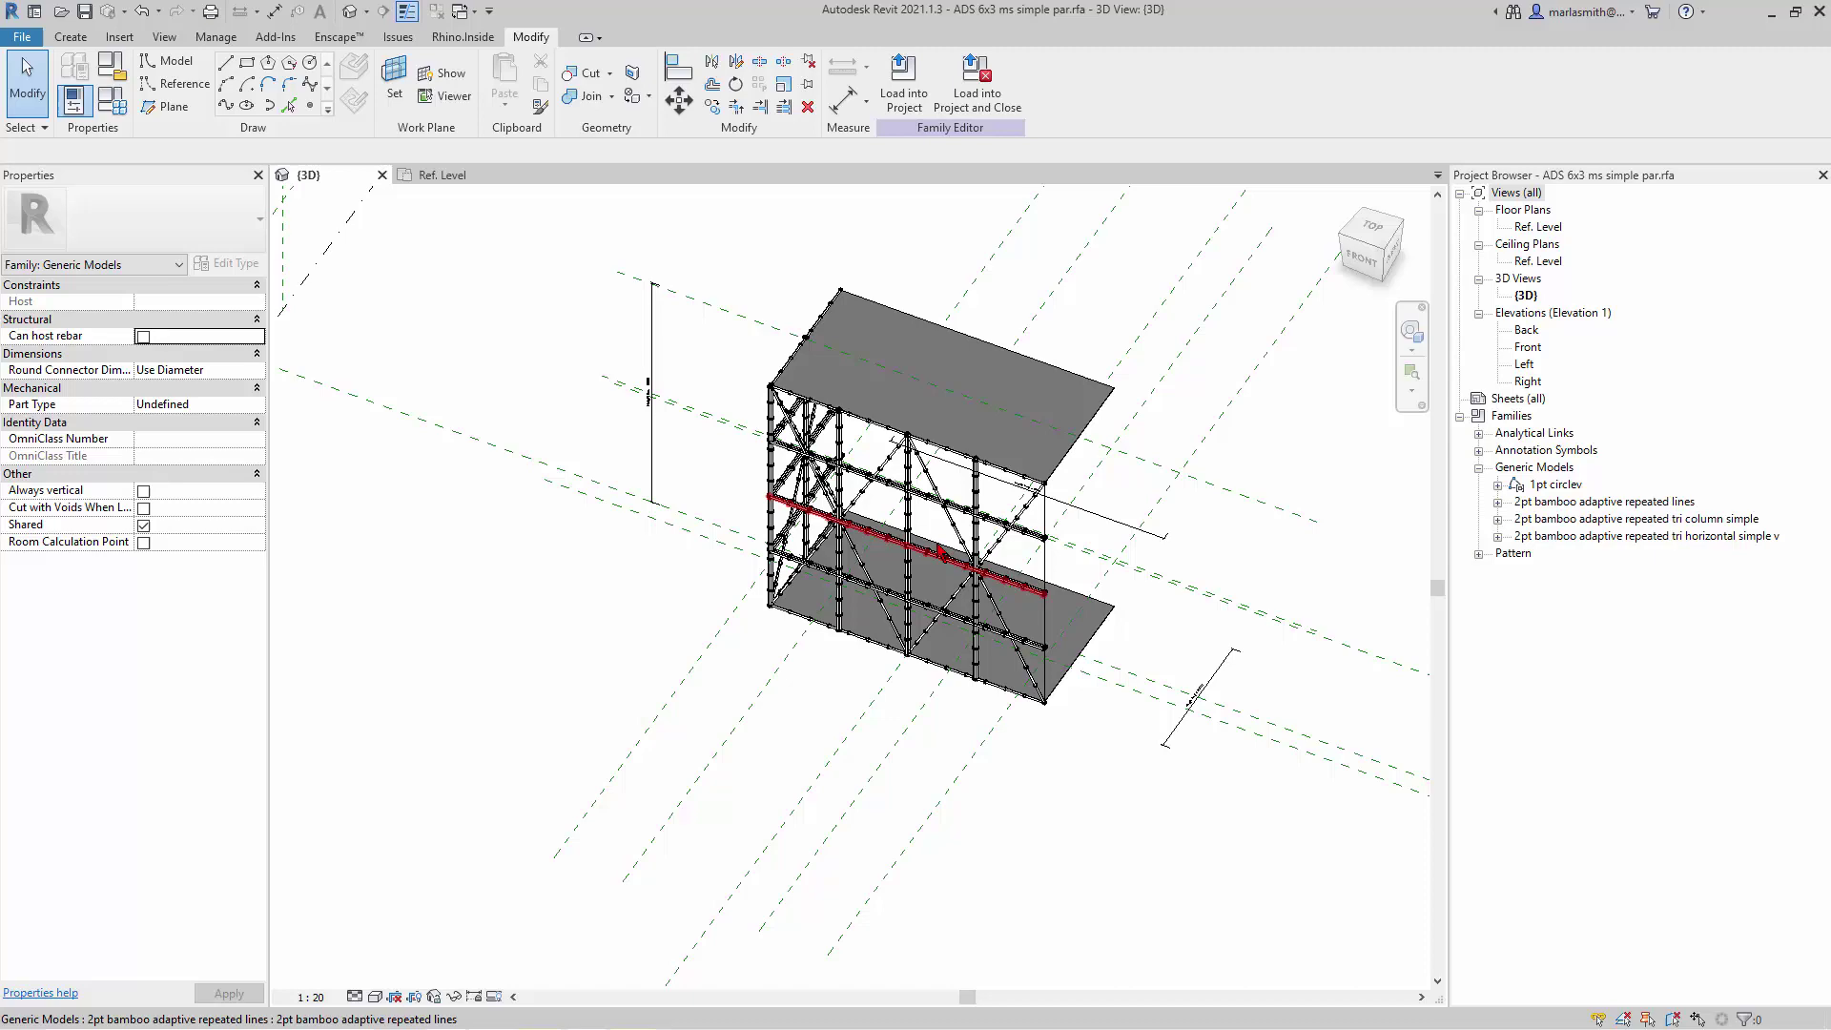
pyautogui.click(456, 176)
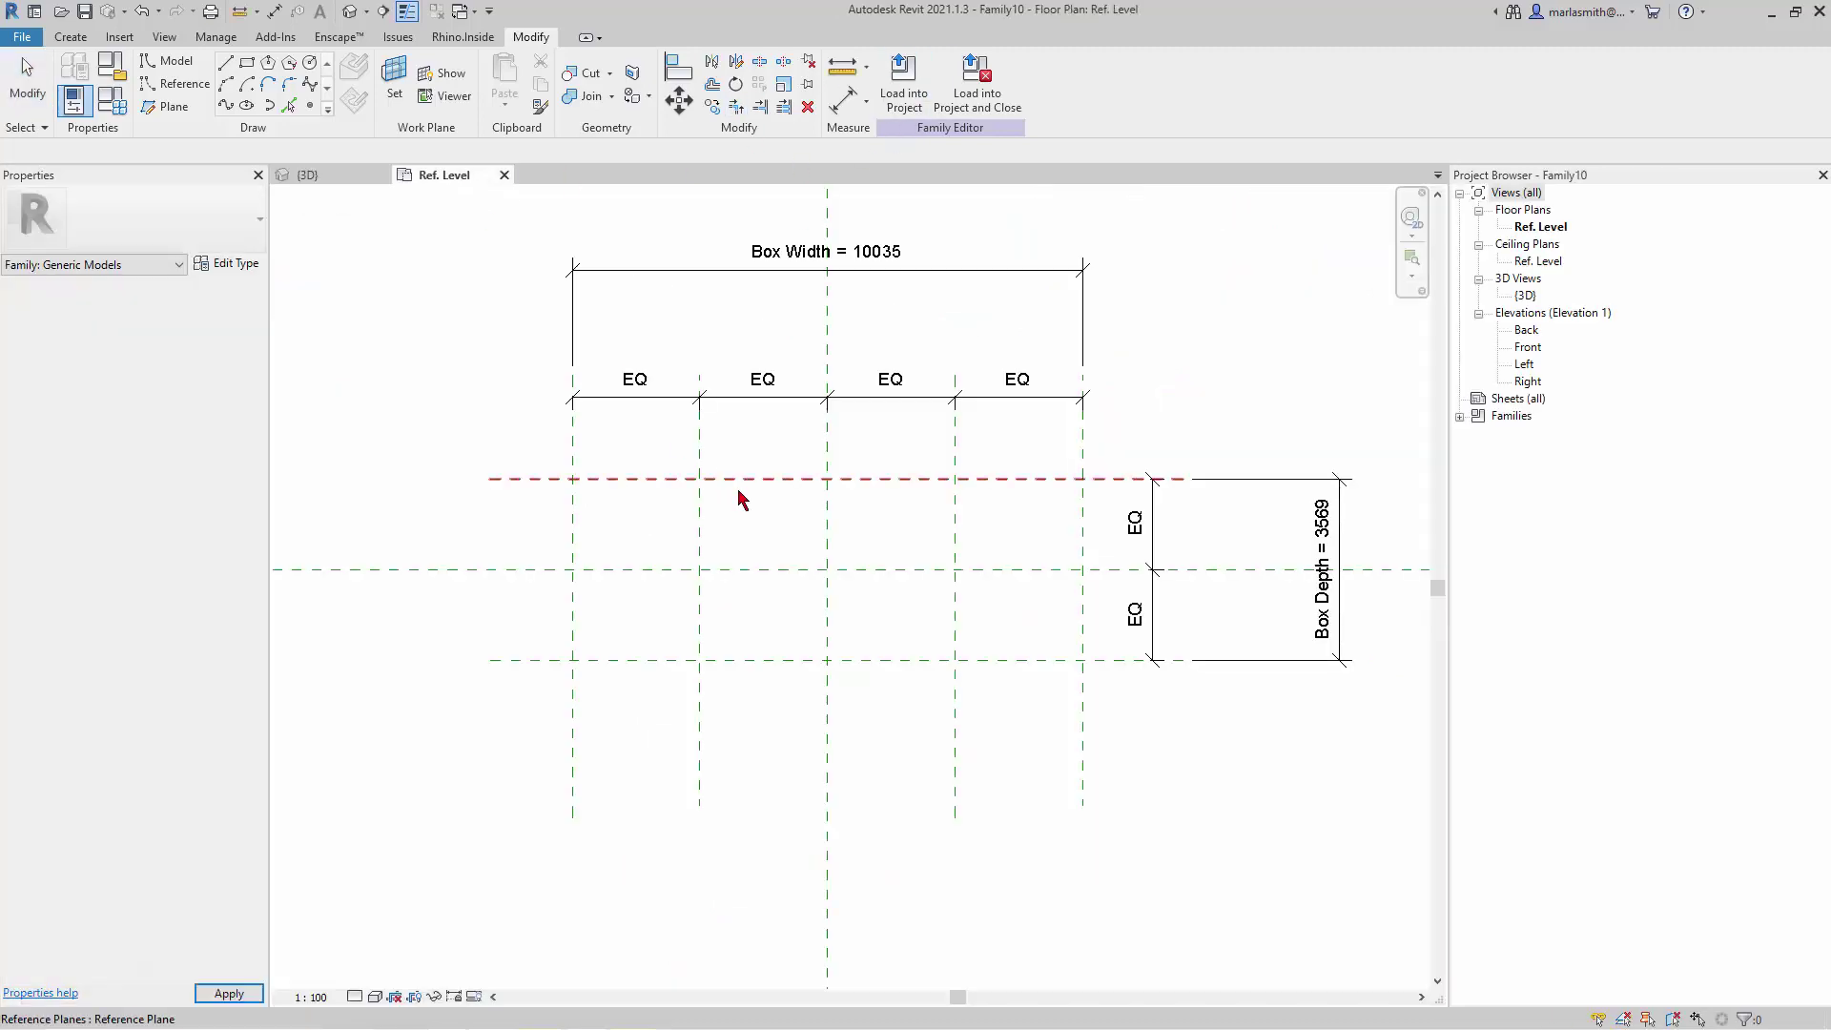
# - Draw straight chained reference lines from the top-left intersection down the left edge and along the bottom
pyautogui.click(177, 84)
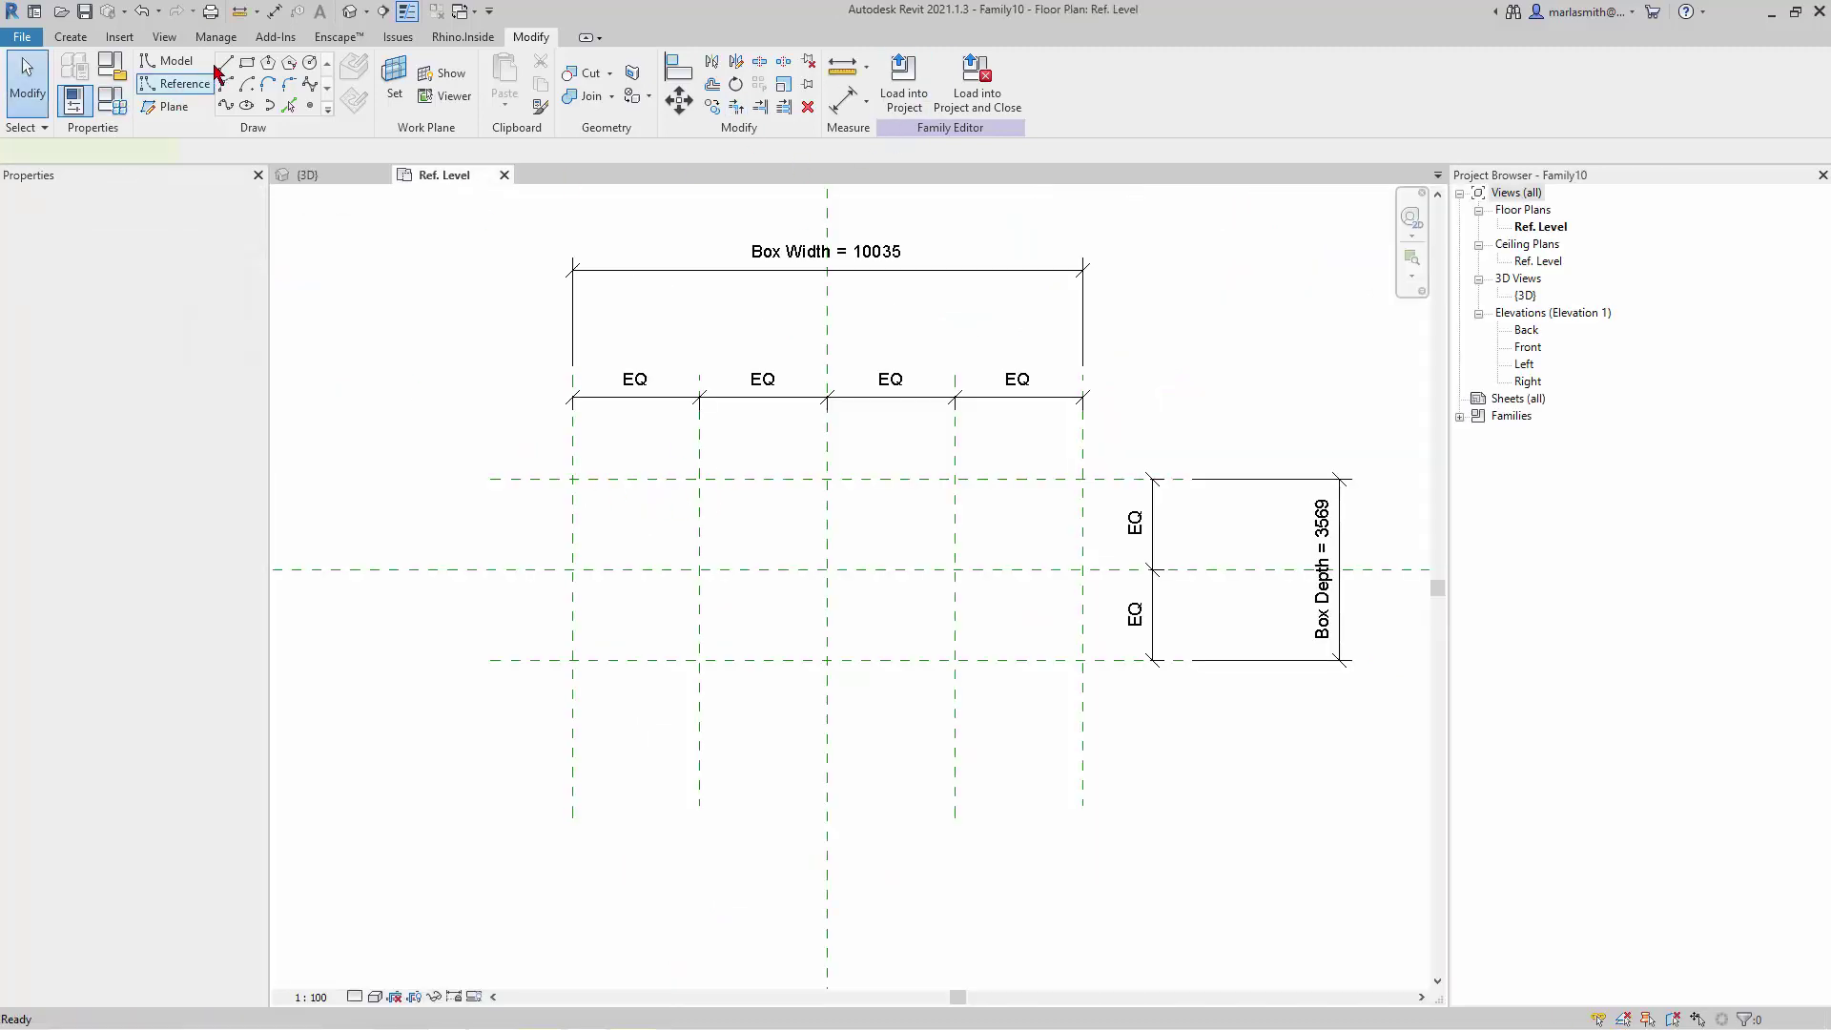
pyautogui.click(219, 67)
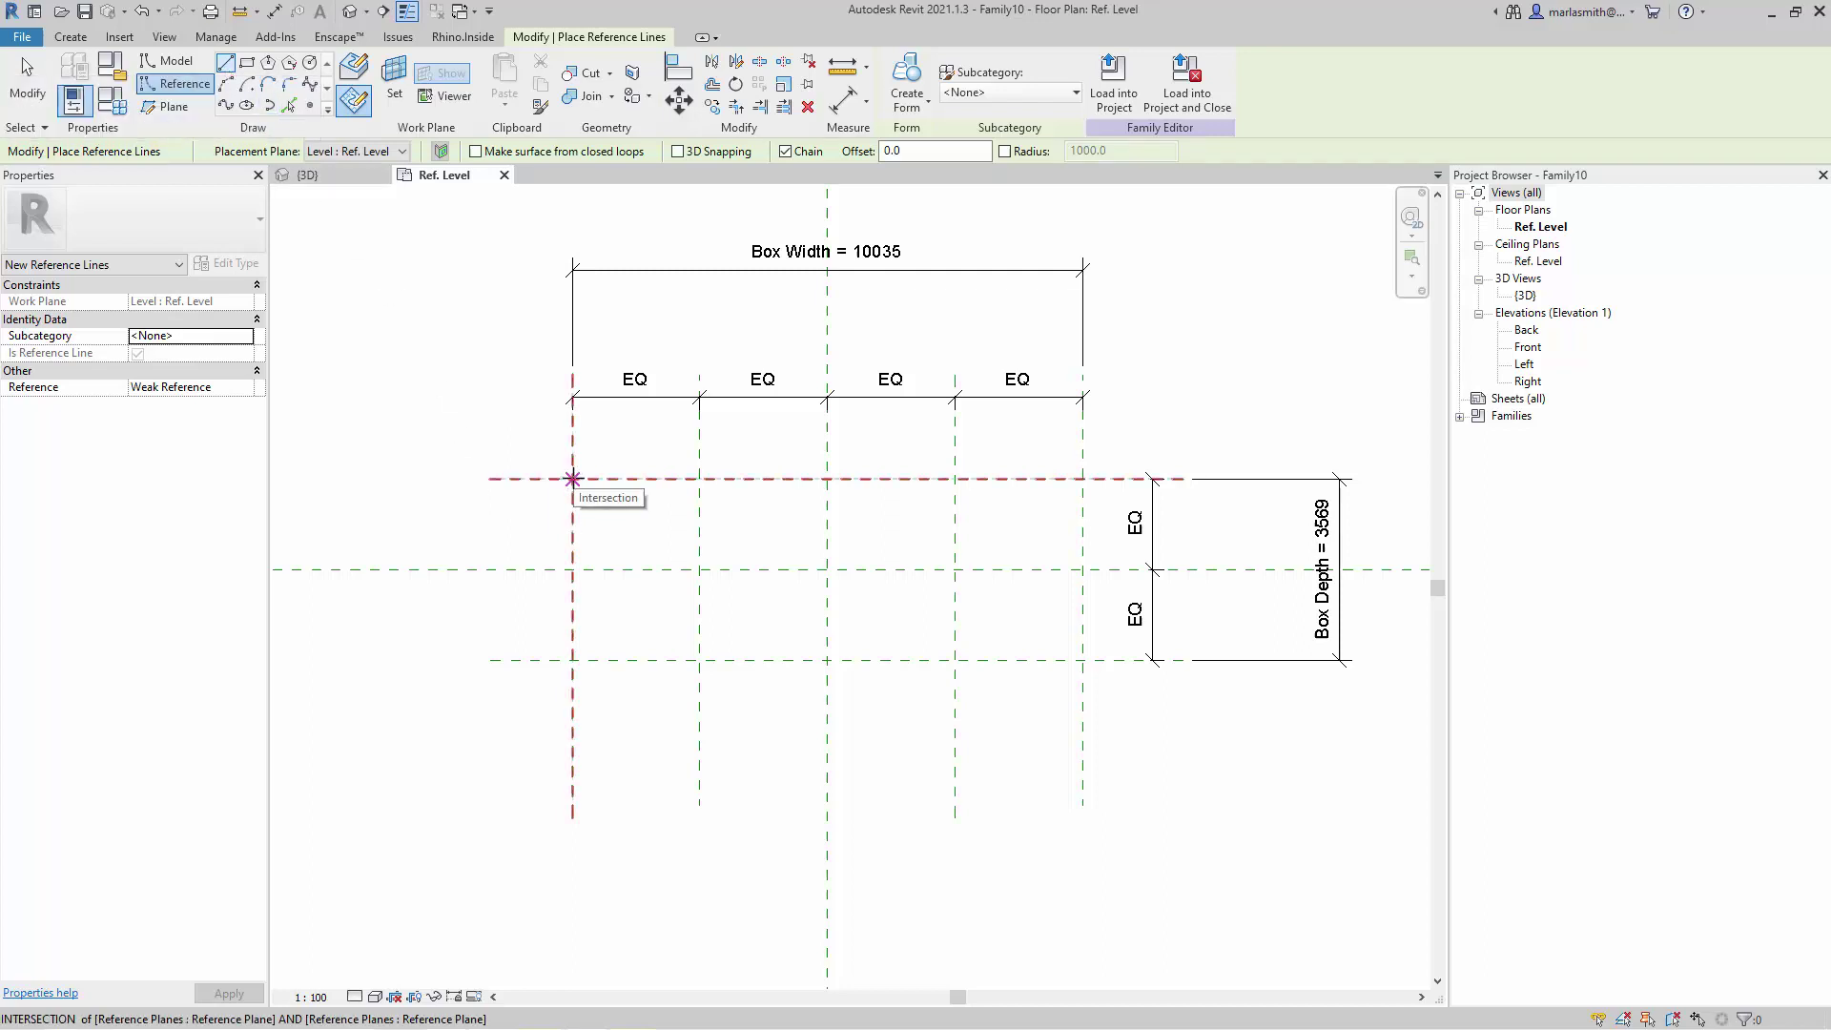
pyautogui.click(572, 478)
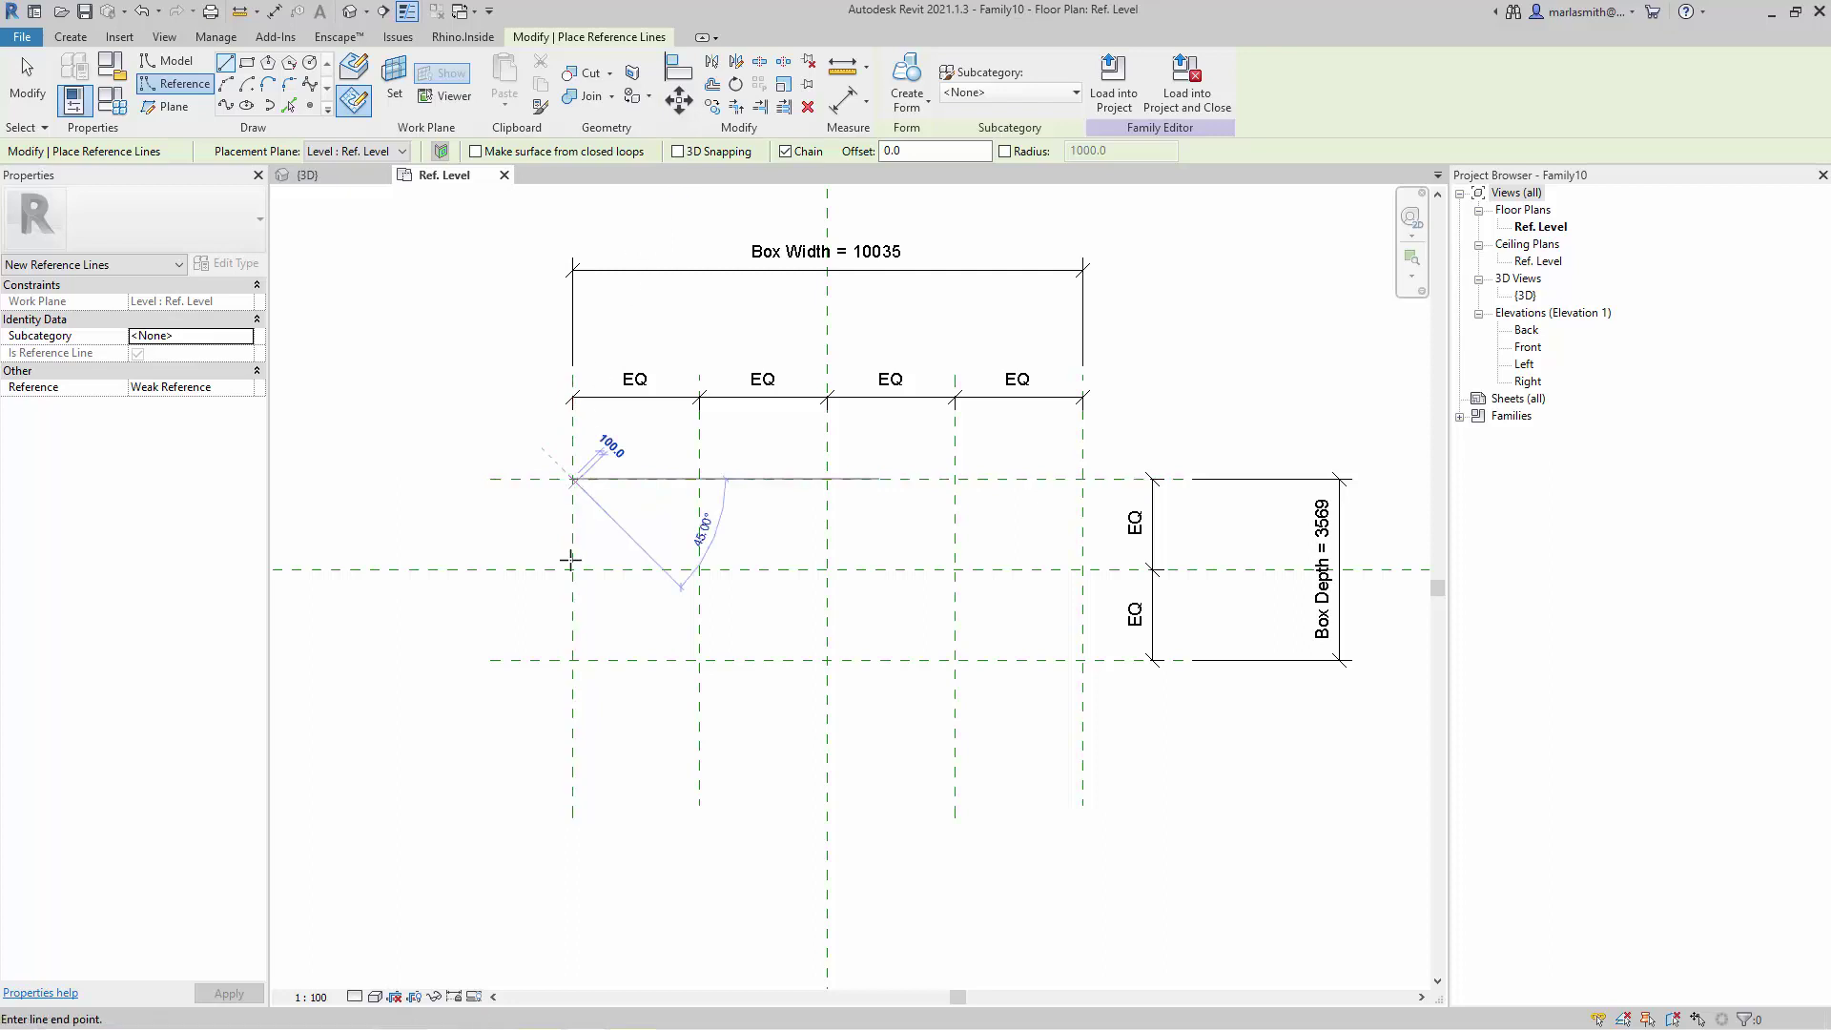
pyautogui.click(572, 659)
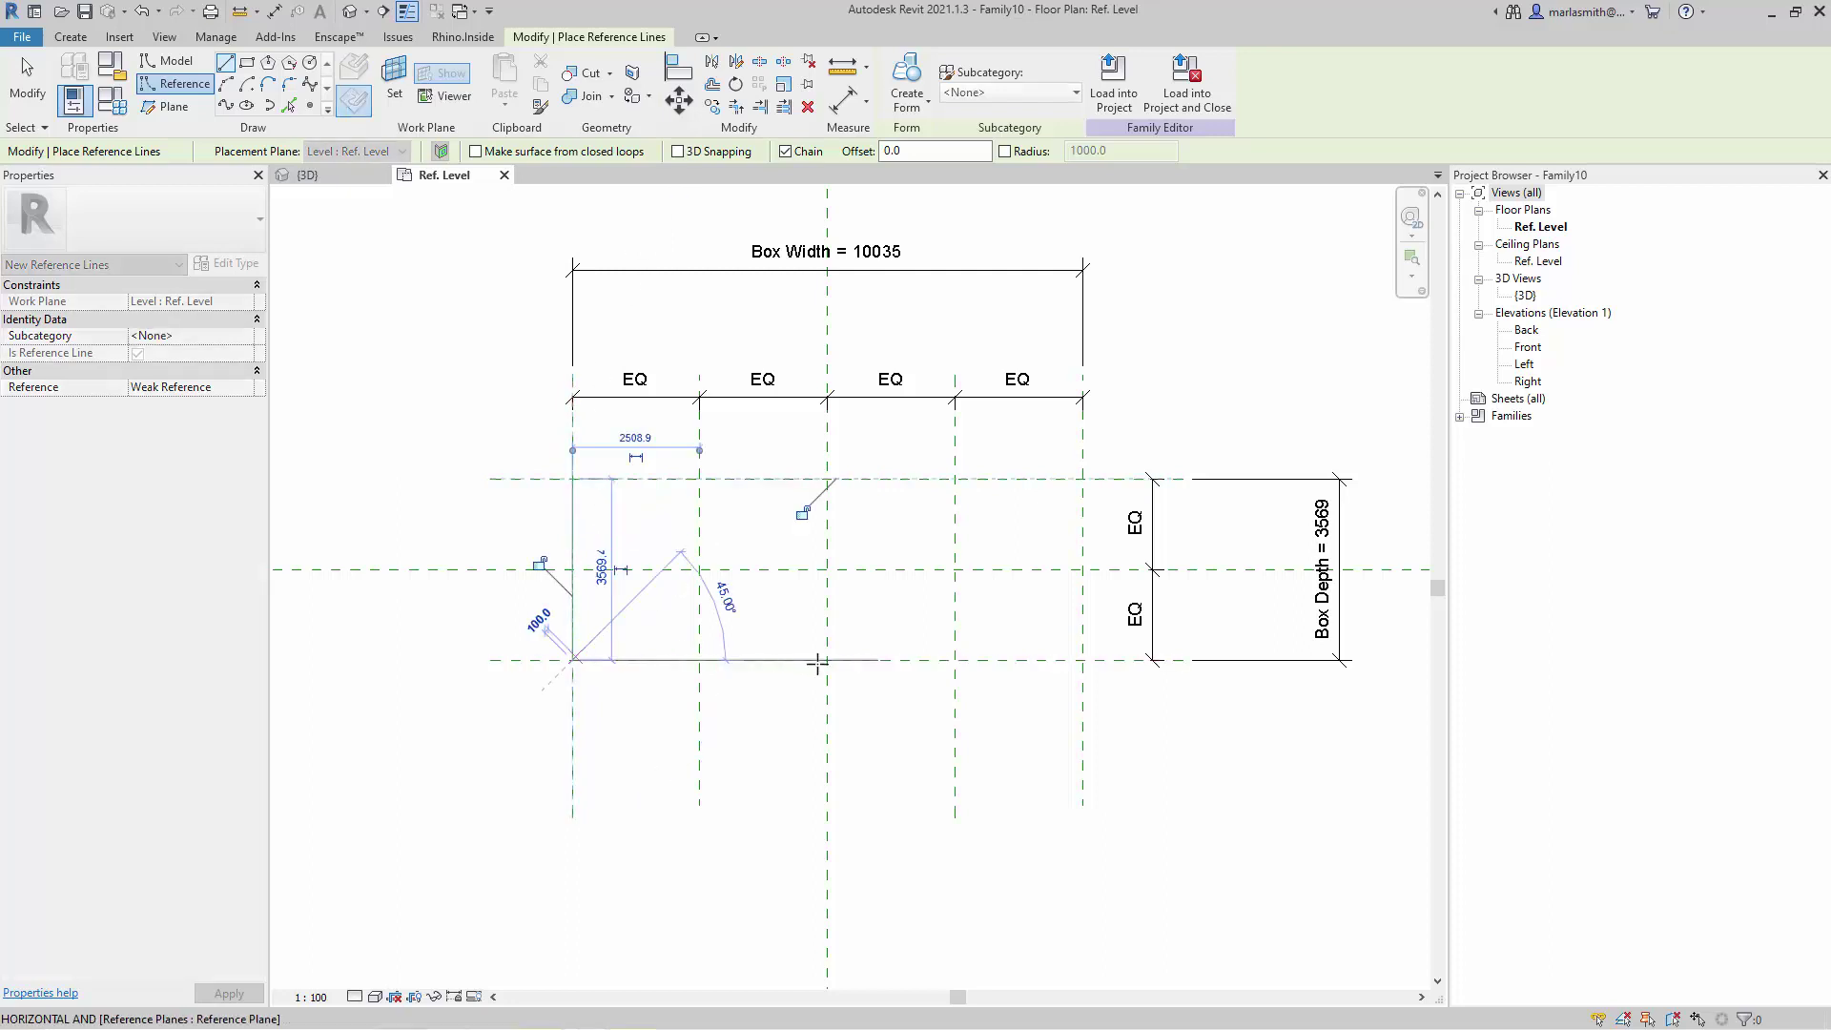
pyautogui.click(1082, 659)
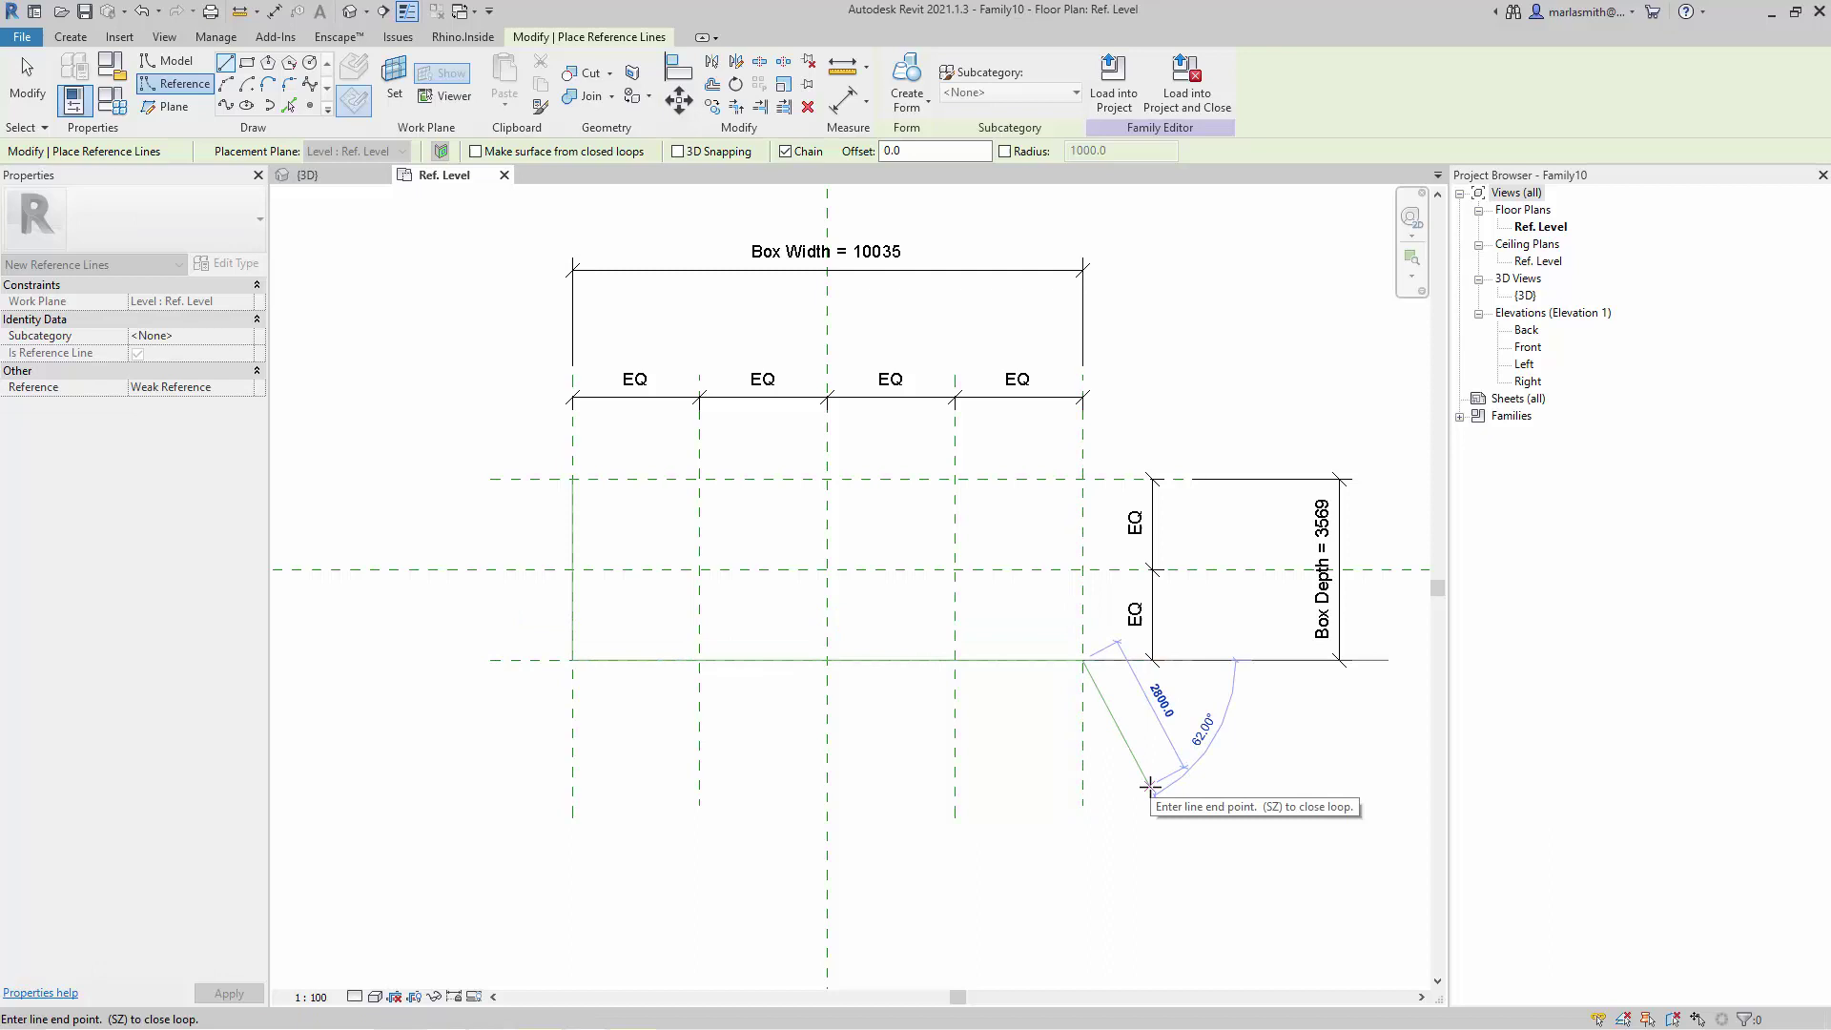
pyautogui.press('Escape')
pyautogui.press('Escape')
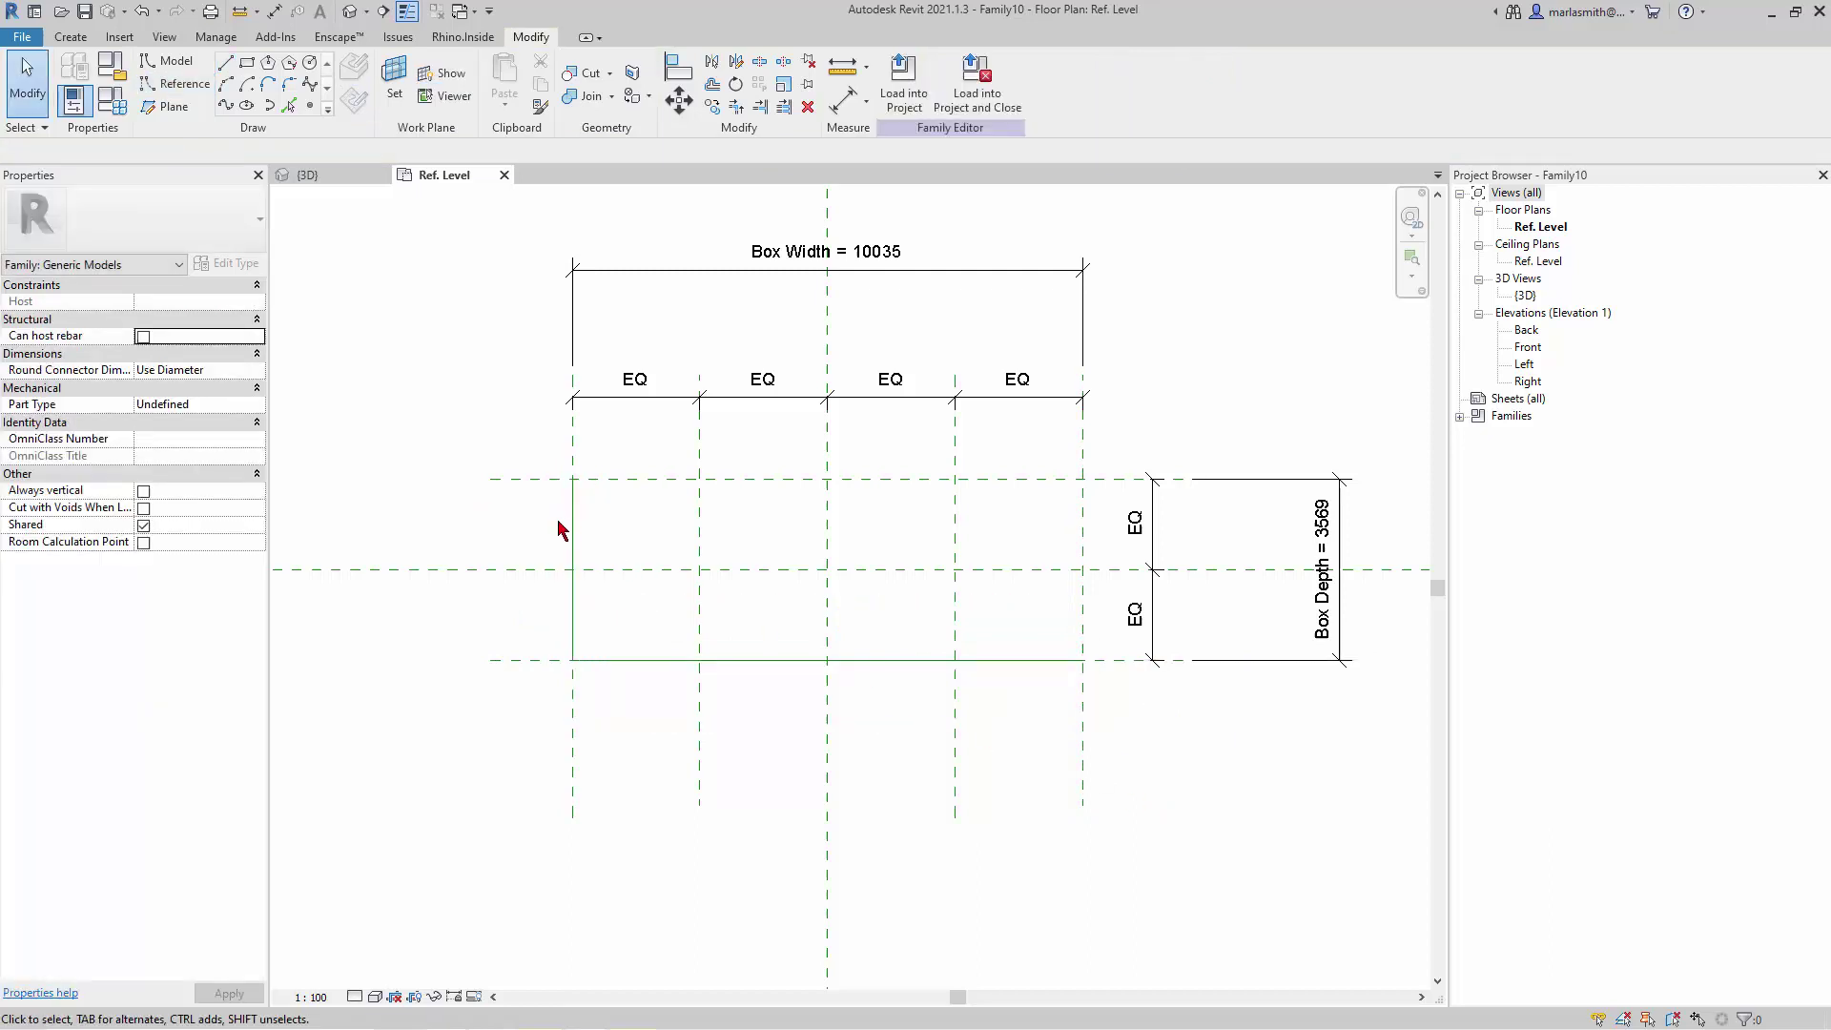
pyautogui.press('Tab')
# - Set Box Depth to 3000 in Family Types and apply it
pyautogui.click(111, 105)
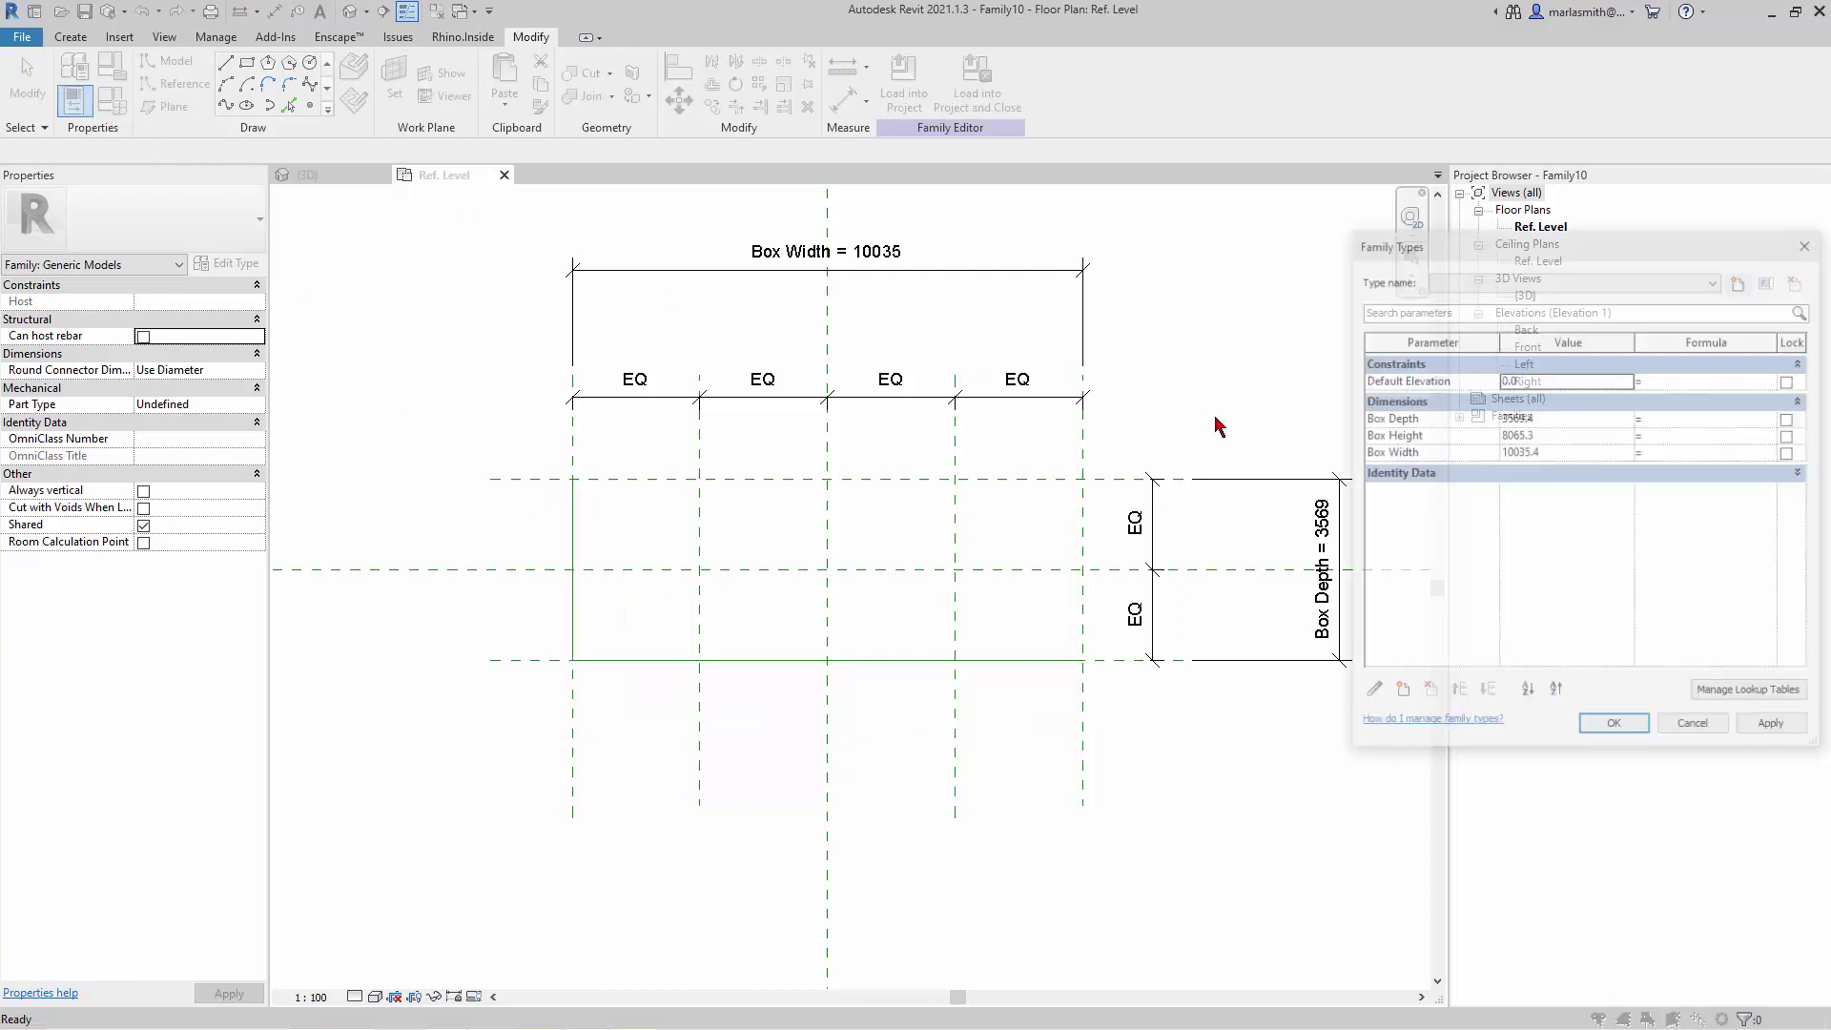
pyautogui.click(1582, 416)
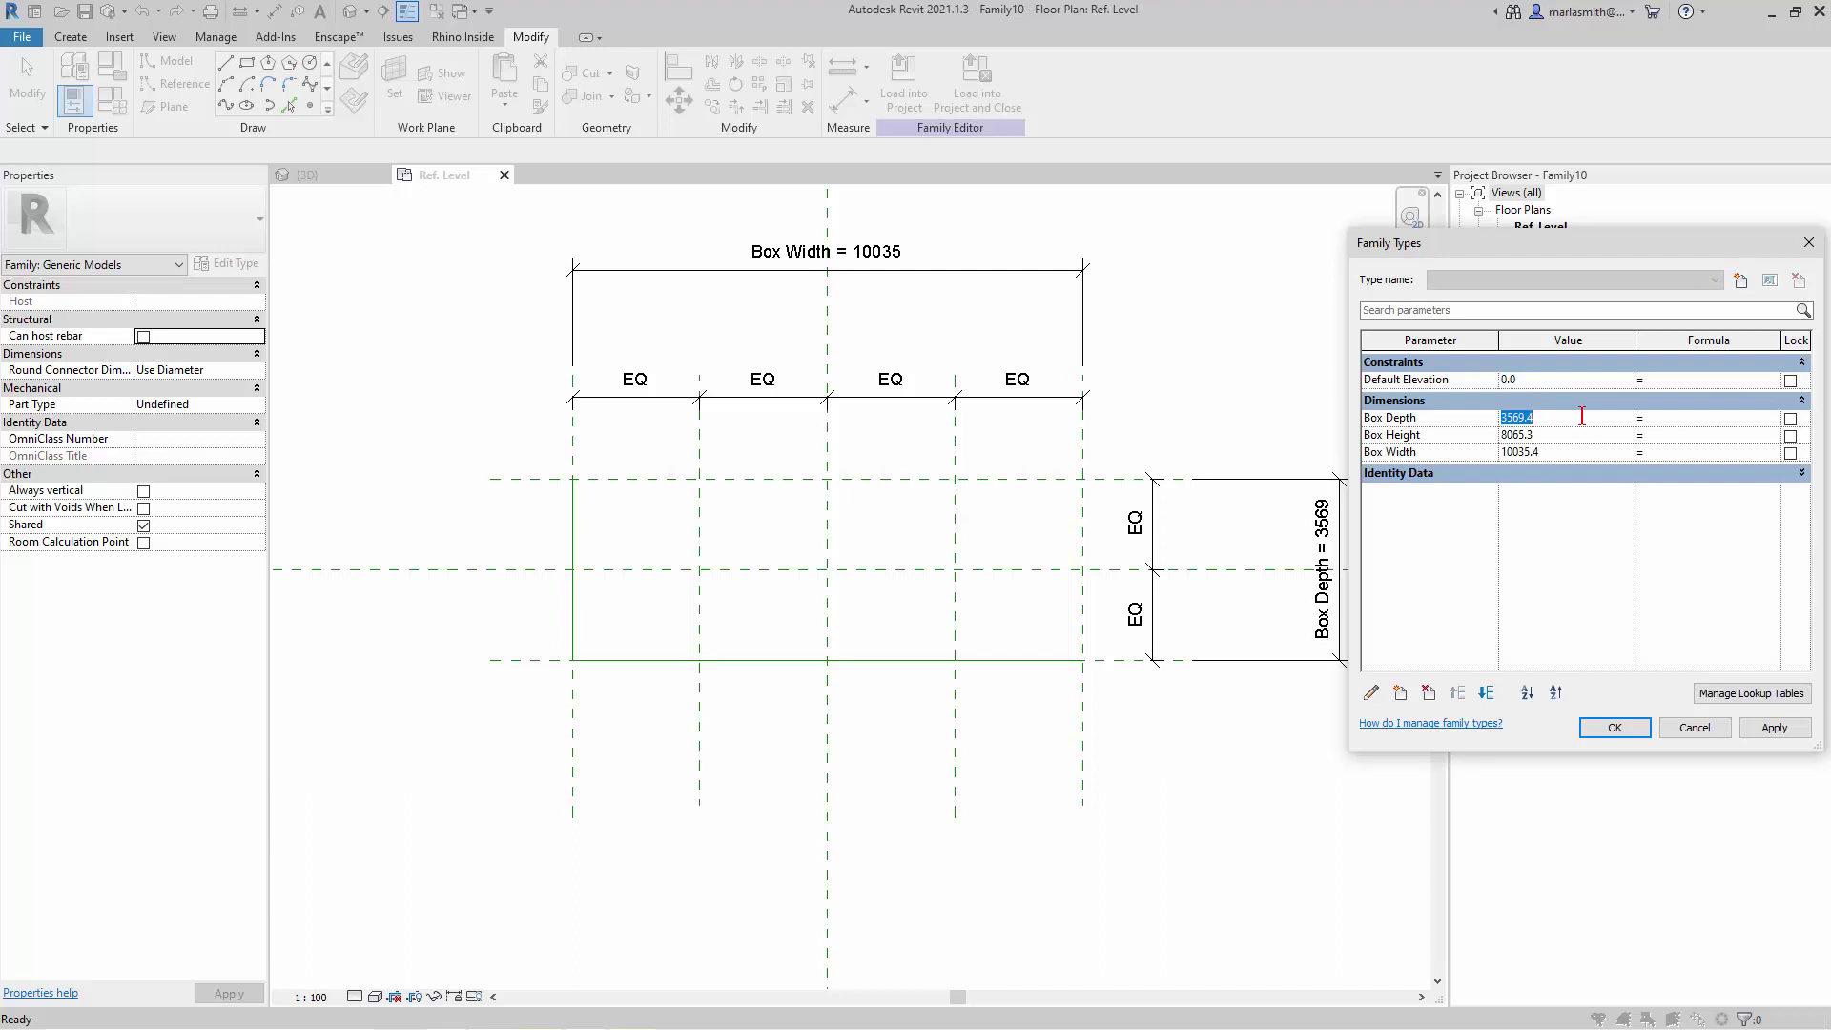
pyautogui.write('500')
pyautogui.click(1774, 728)
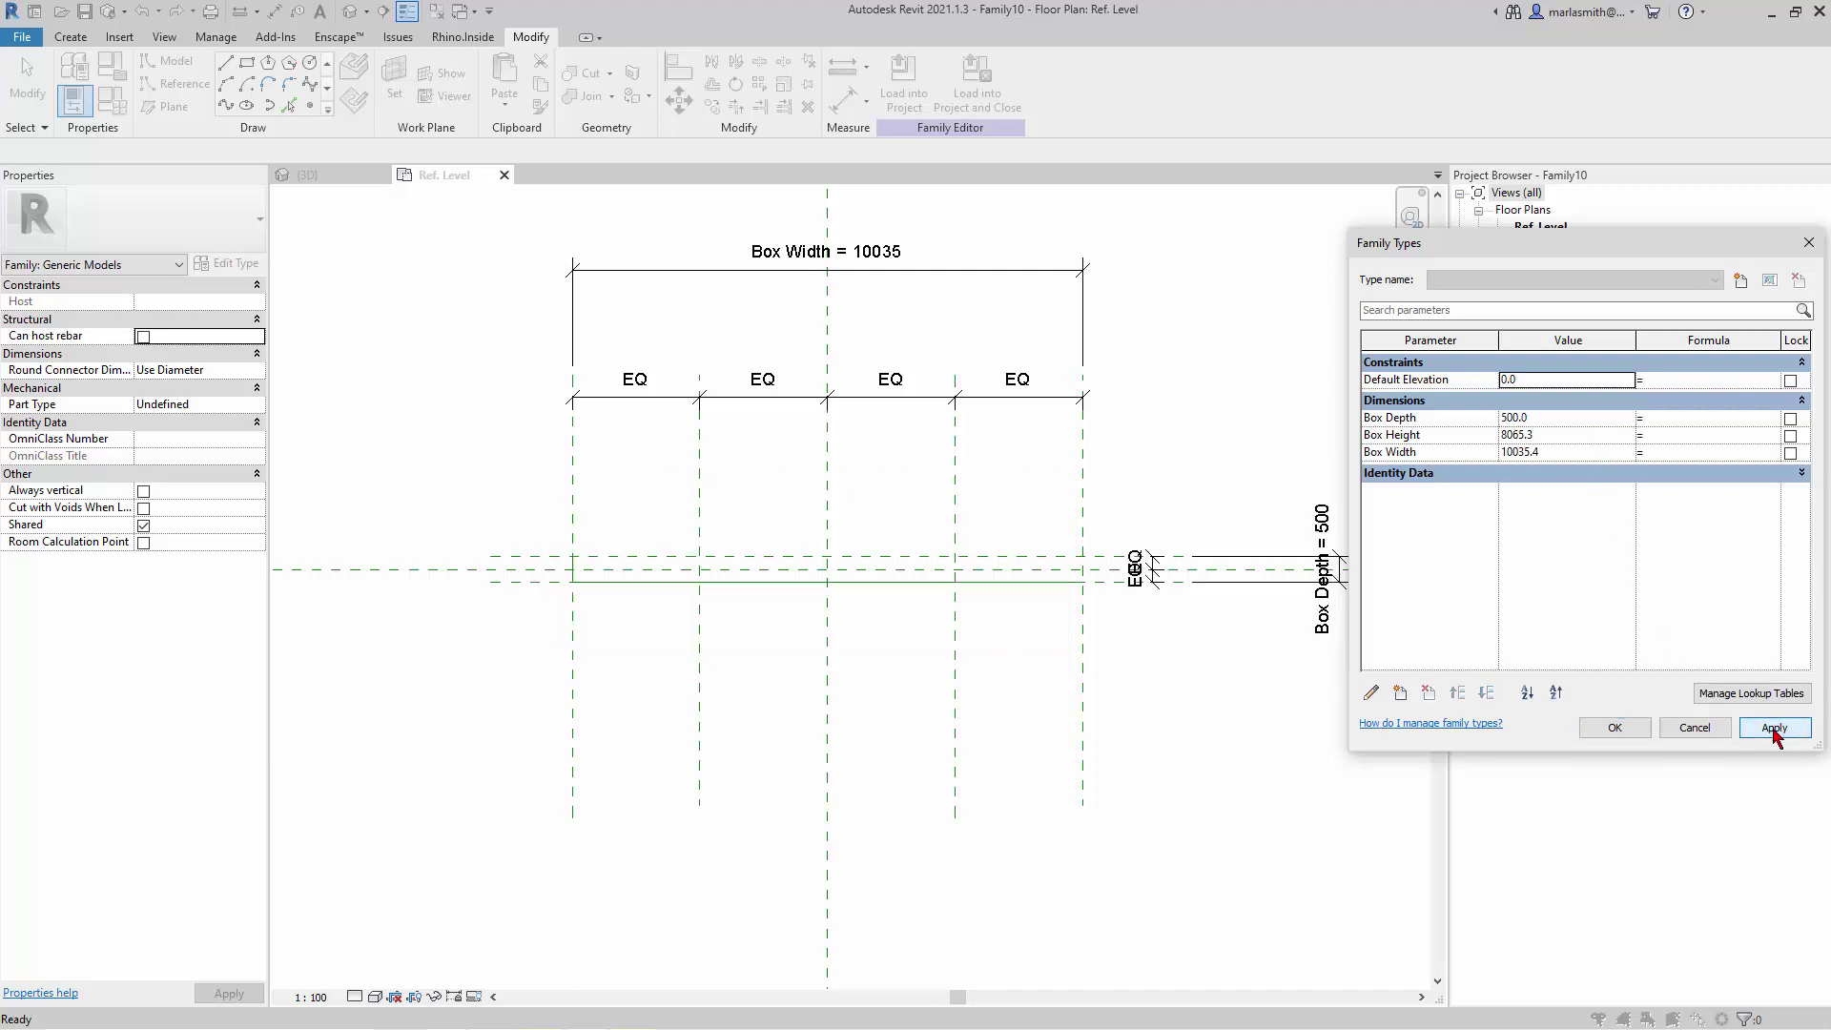
pyautogui.press('Down')
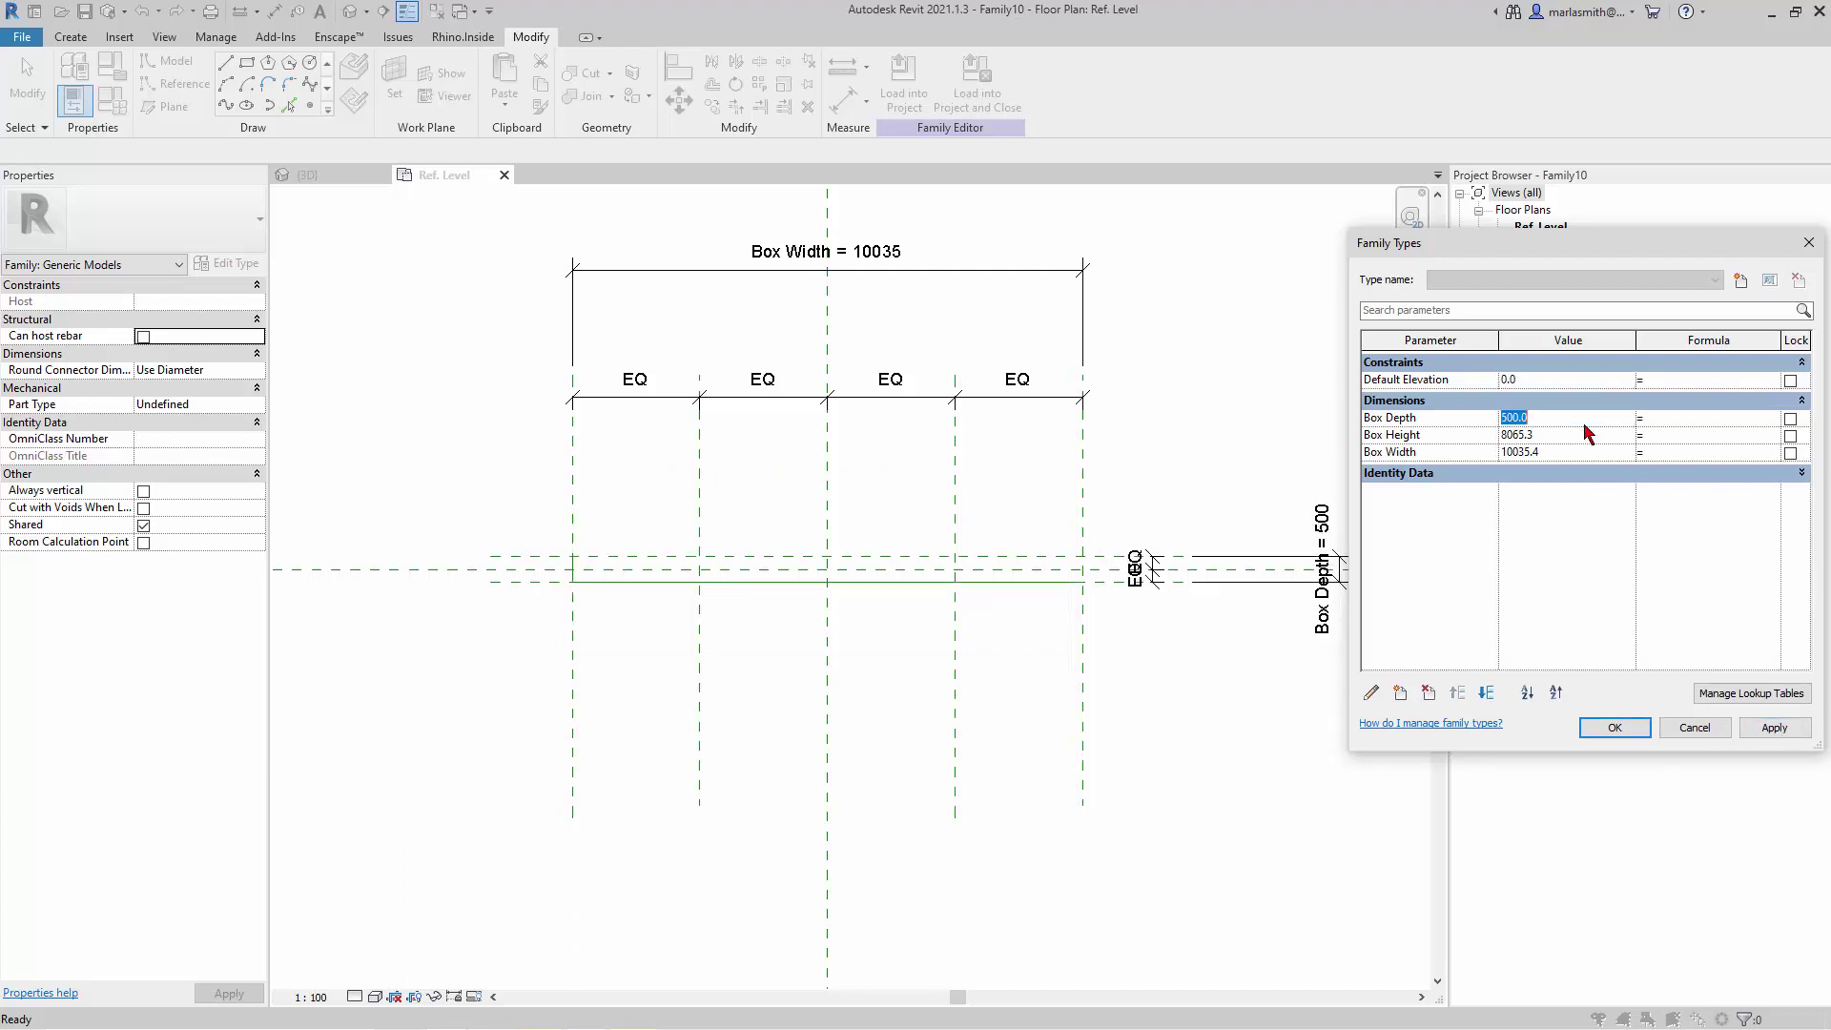
pyautogui.write('5000')
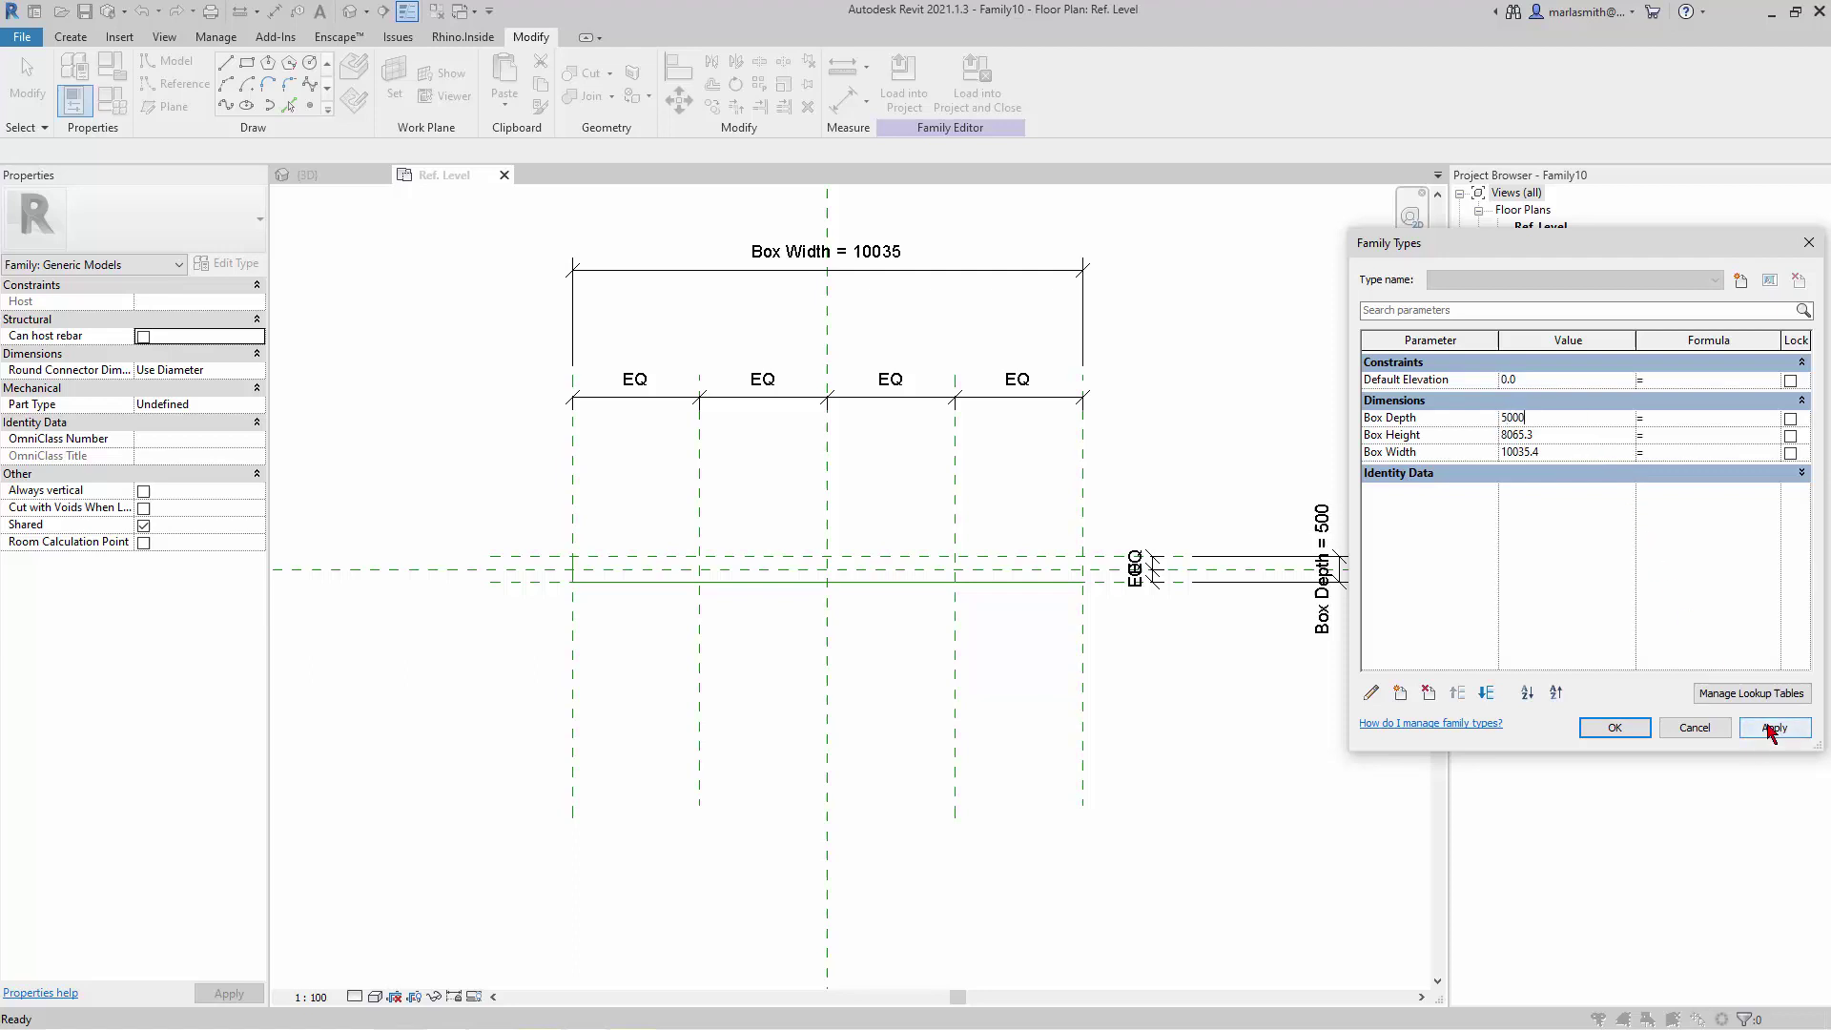
pyautogui.click(1389, 417)
pyautogui.write('3')
pyautogui.click(1776, 729)
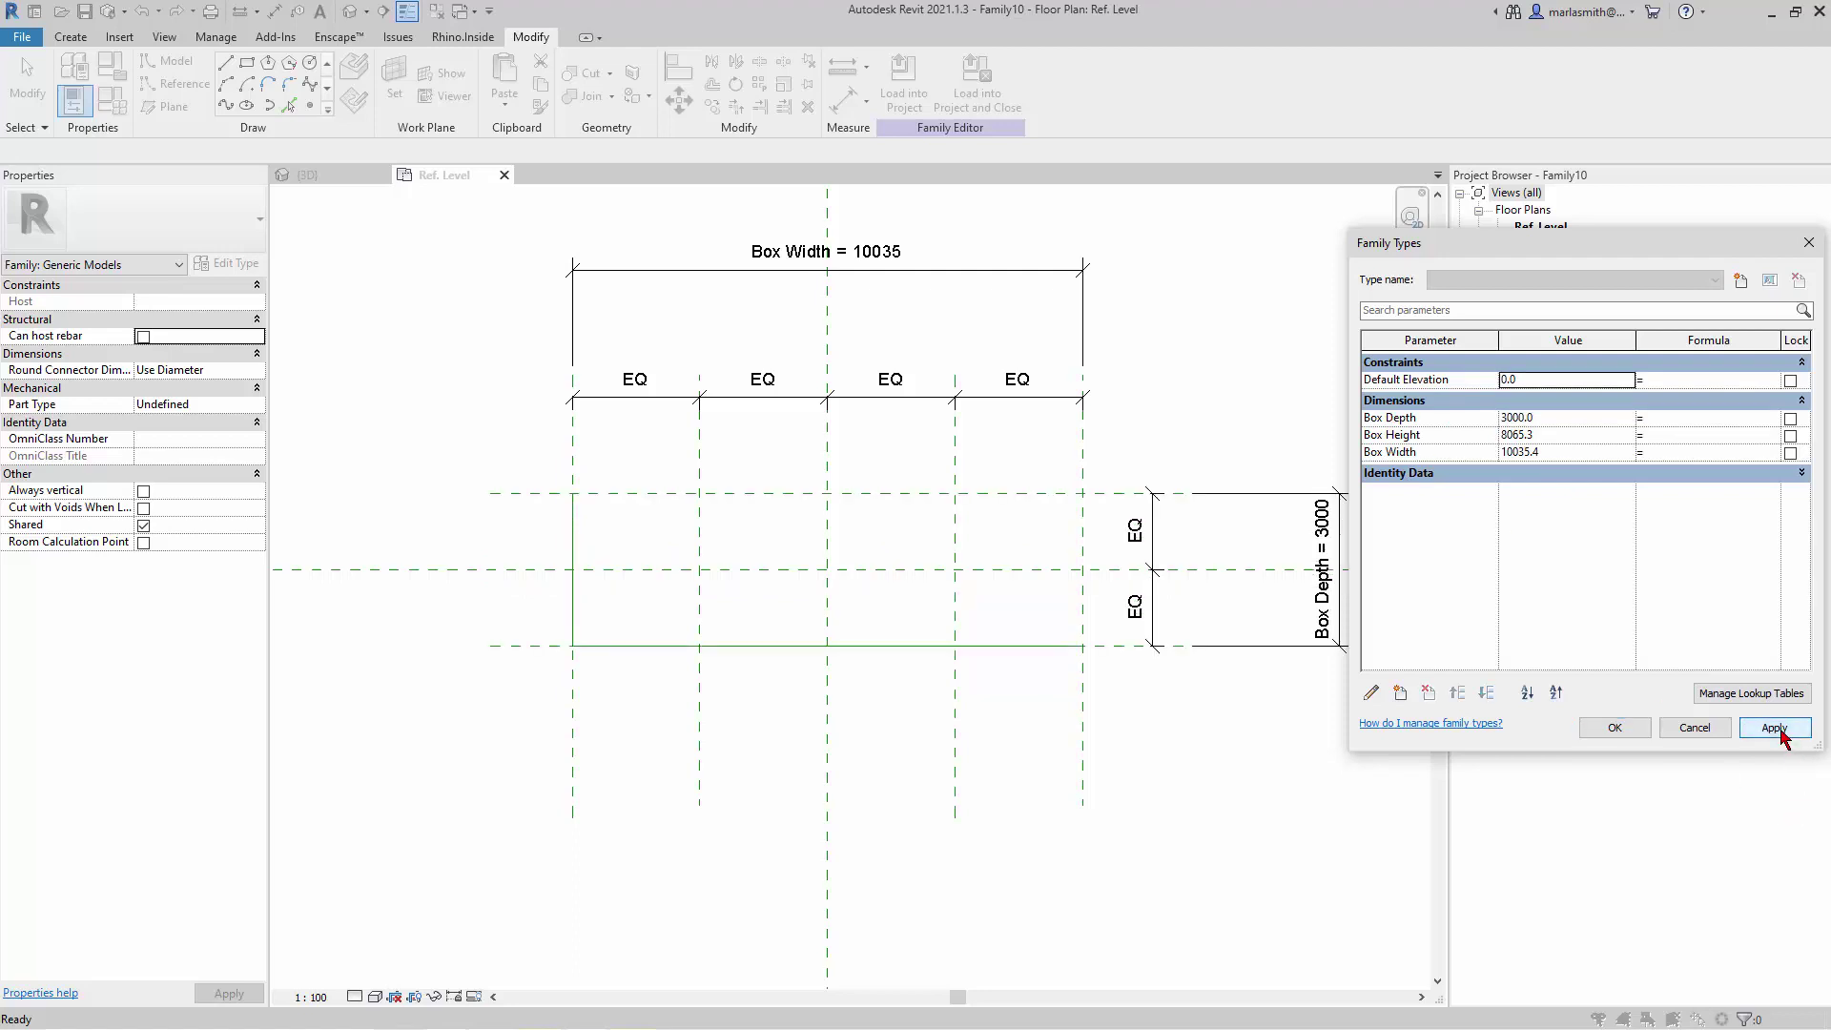
# - Set Box Height to 6000 and Box Width to 6000, apply, and close Family Types
pyautogui.click(1570, 440)
pyautogui.write('6')
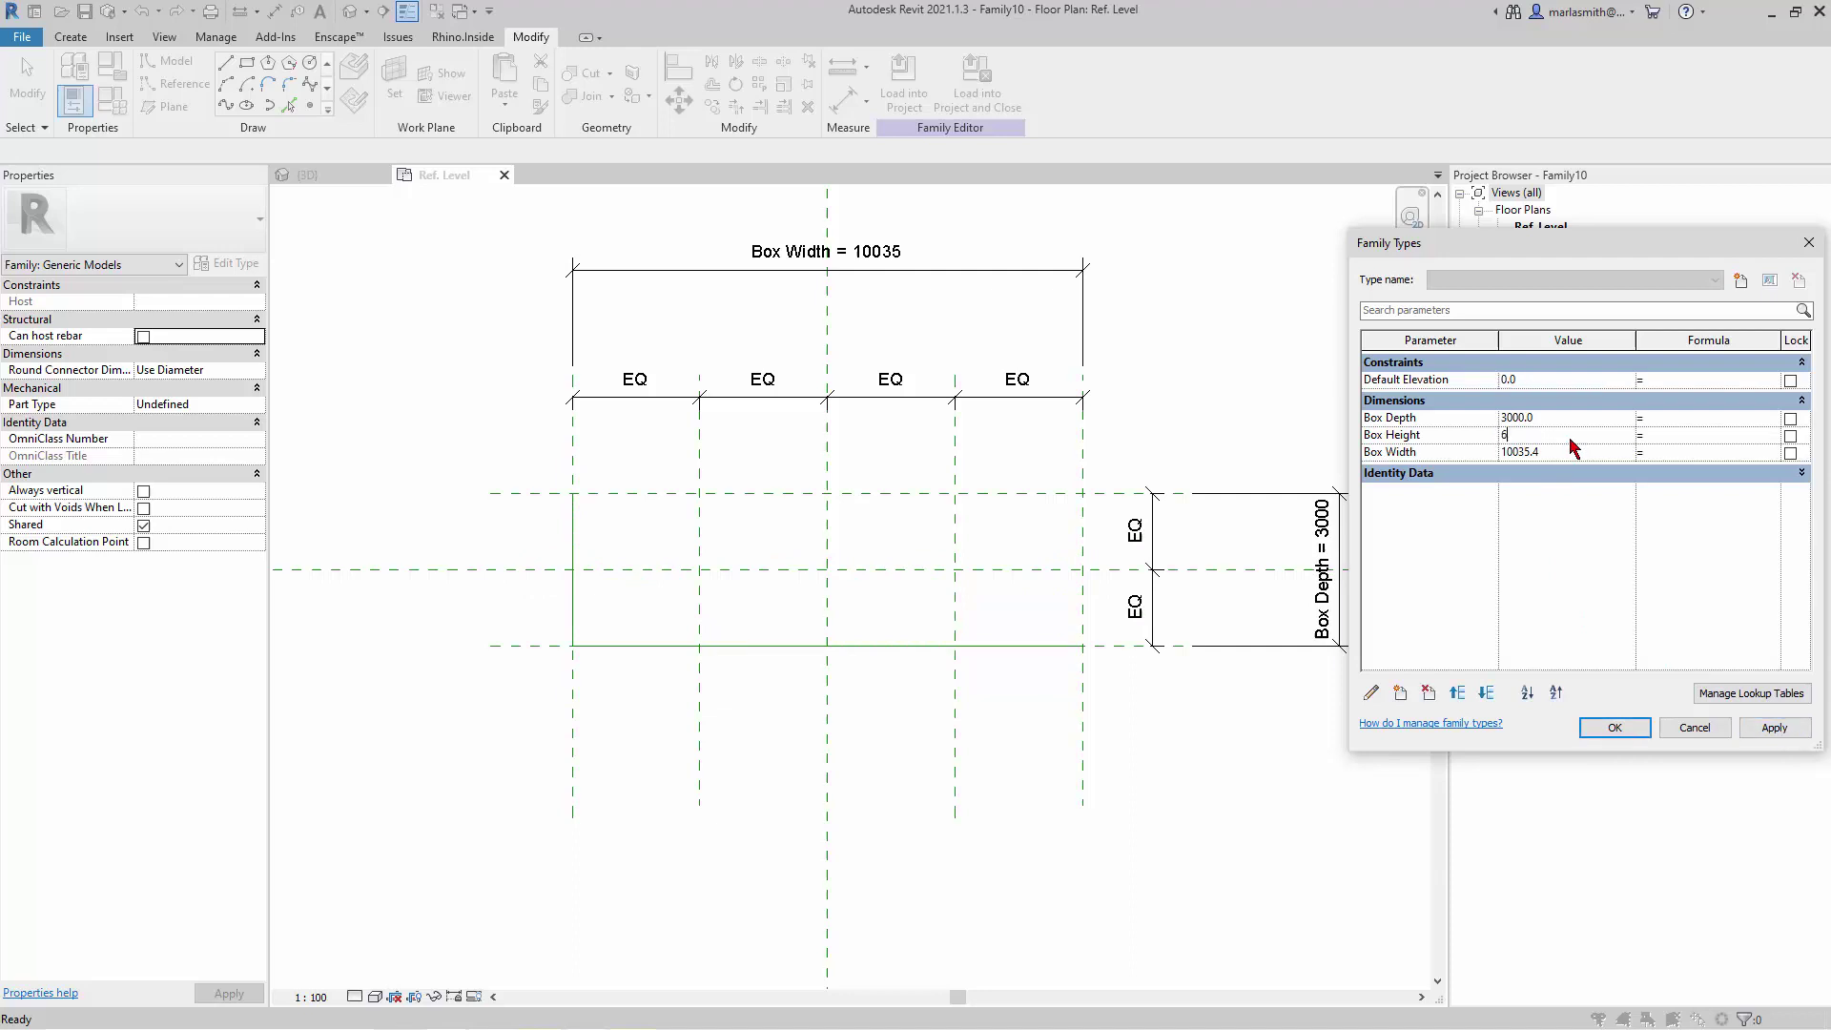
pyautogui.write('000')
pyautogui.click(1570, 454)
pyautogui.write('6')
pyautogui.click(1779, 730)
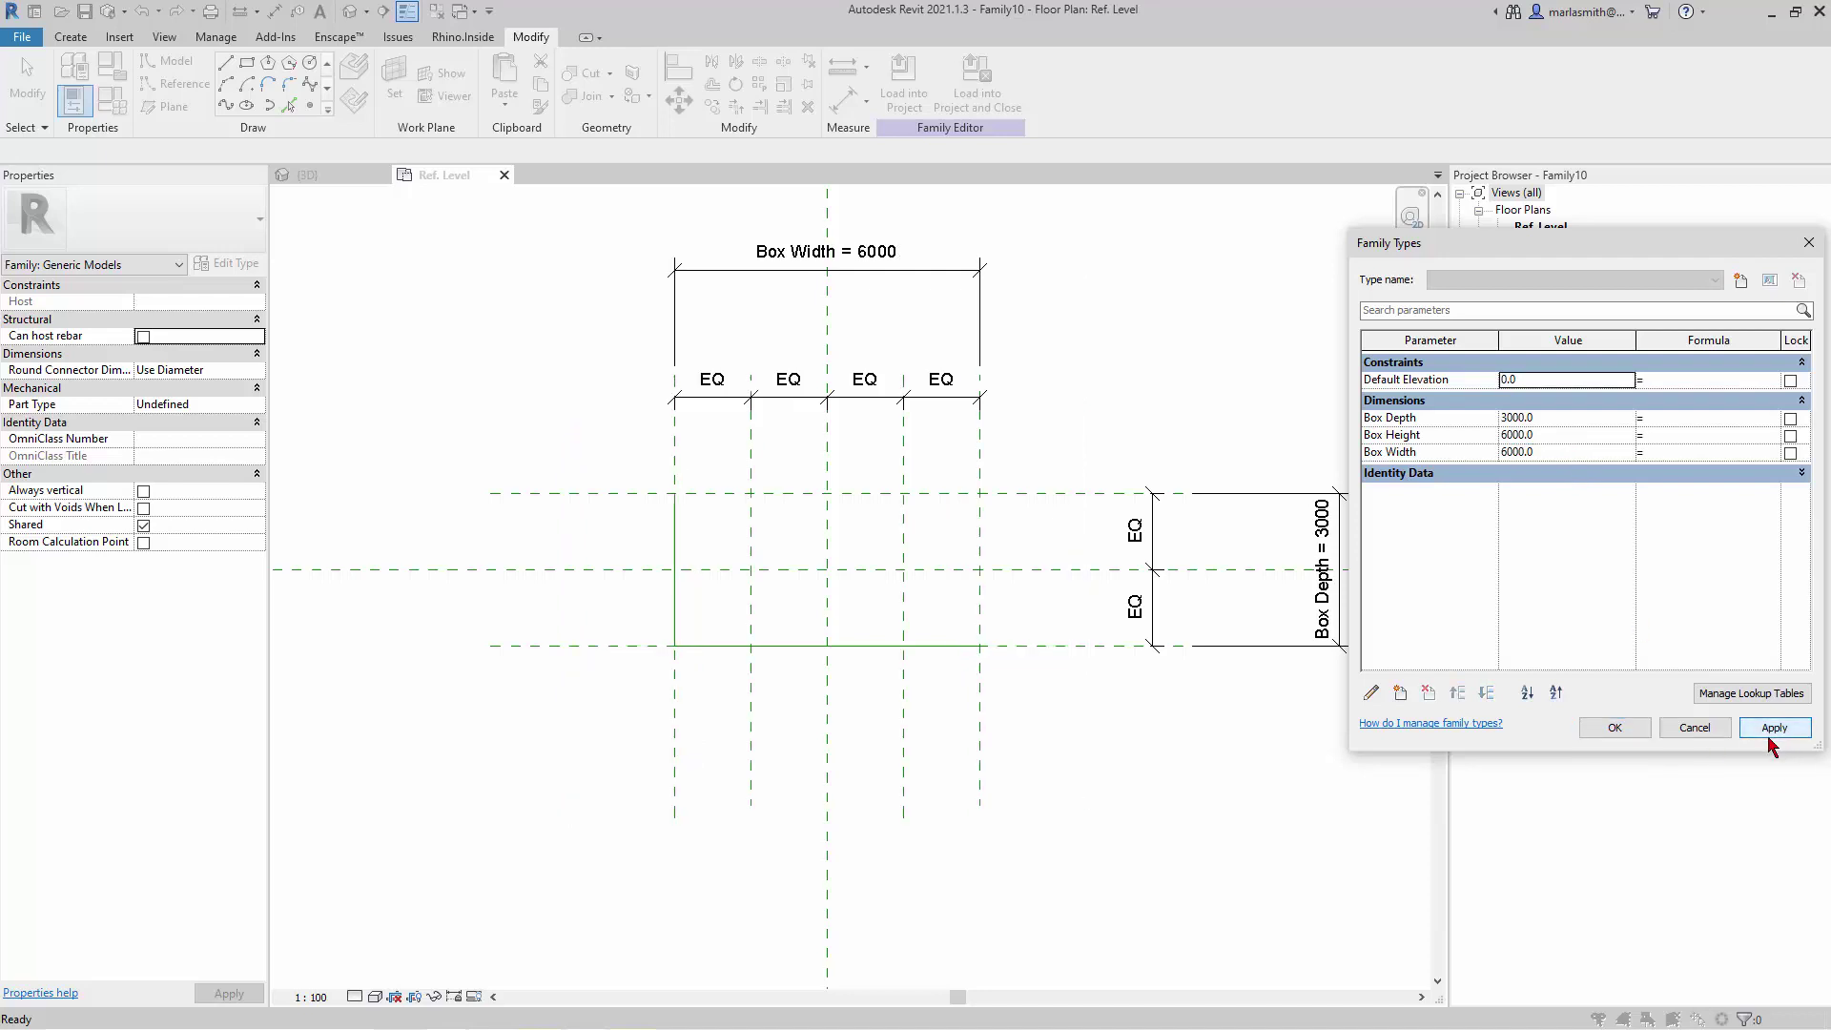
pyautogui.click(1614, 728)
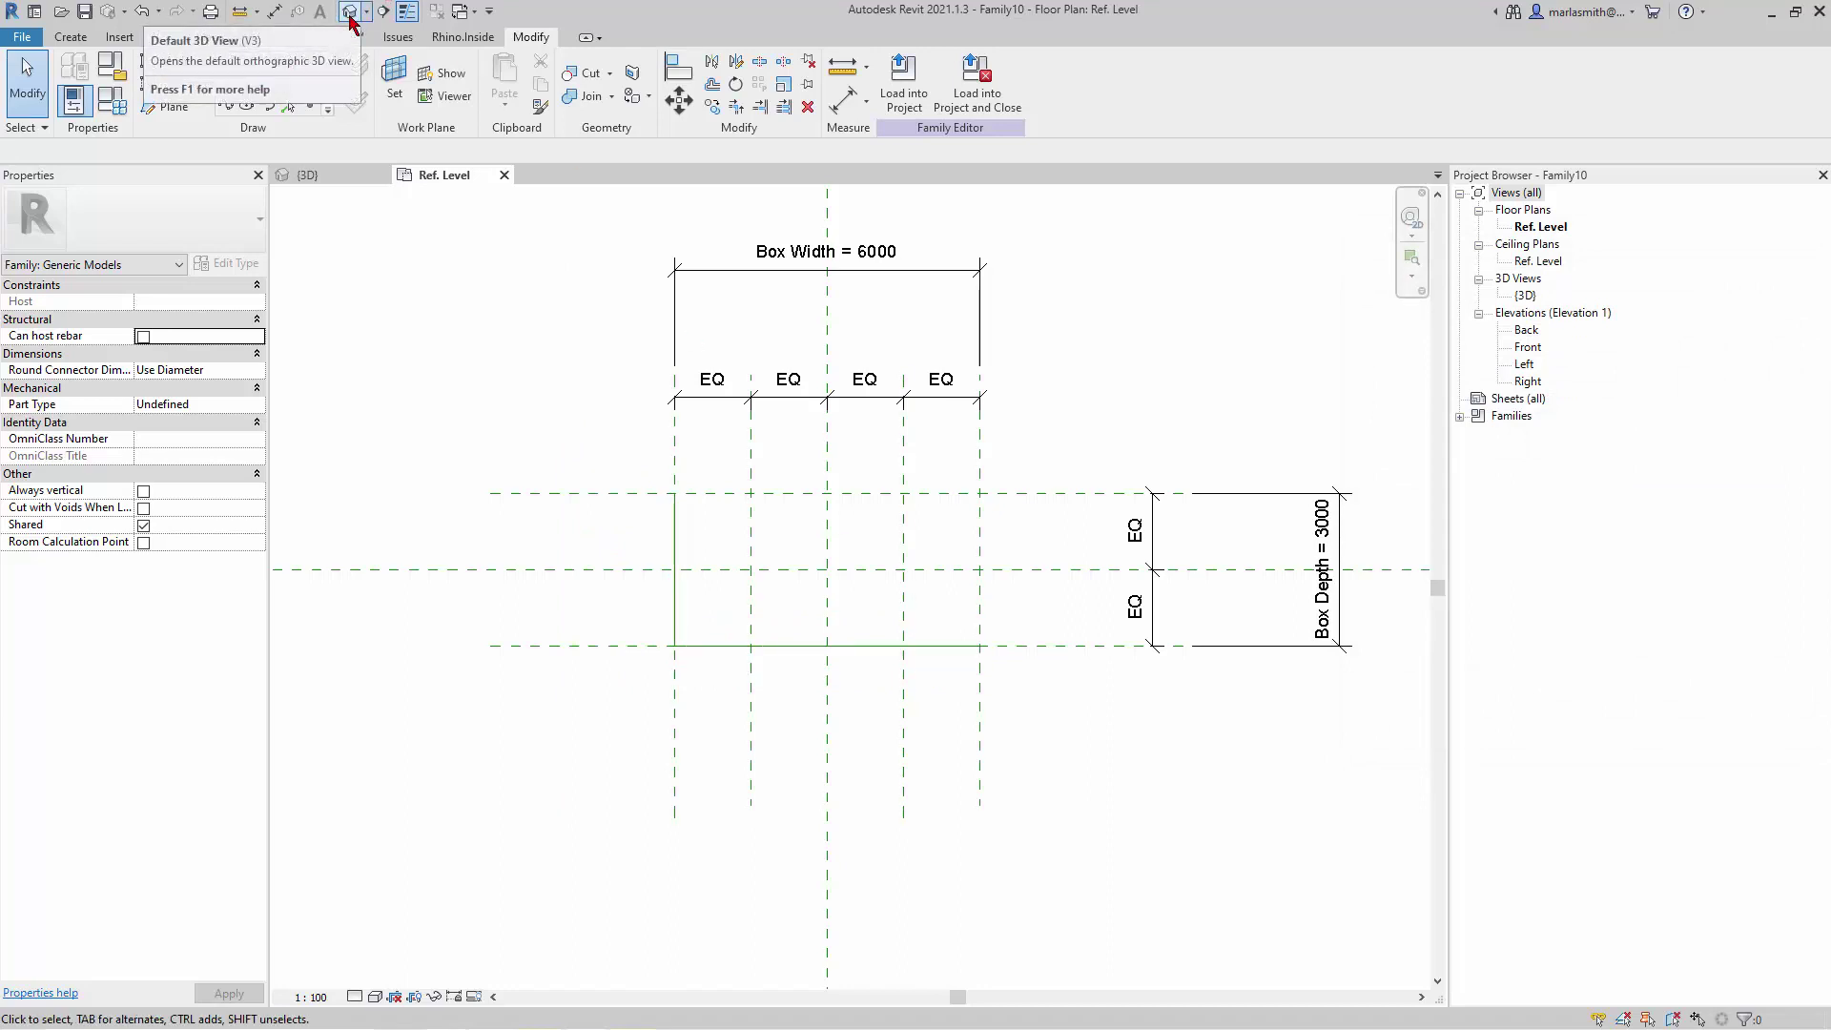
# - In the default 3D view, create a form from the two new reference lines
pyautogui.click(350, 13)
pyautogui.scroll(4, 817, 677)
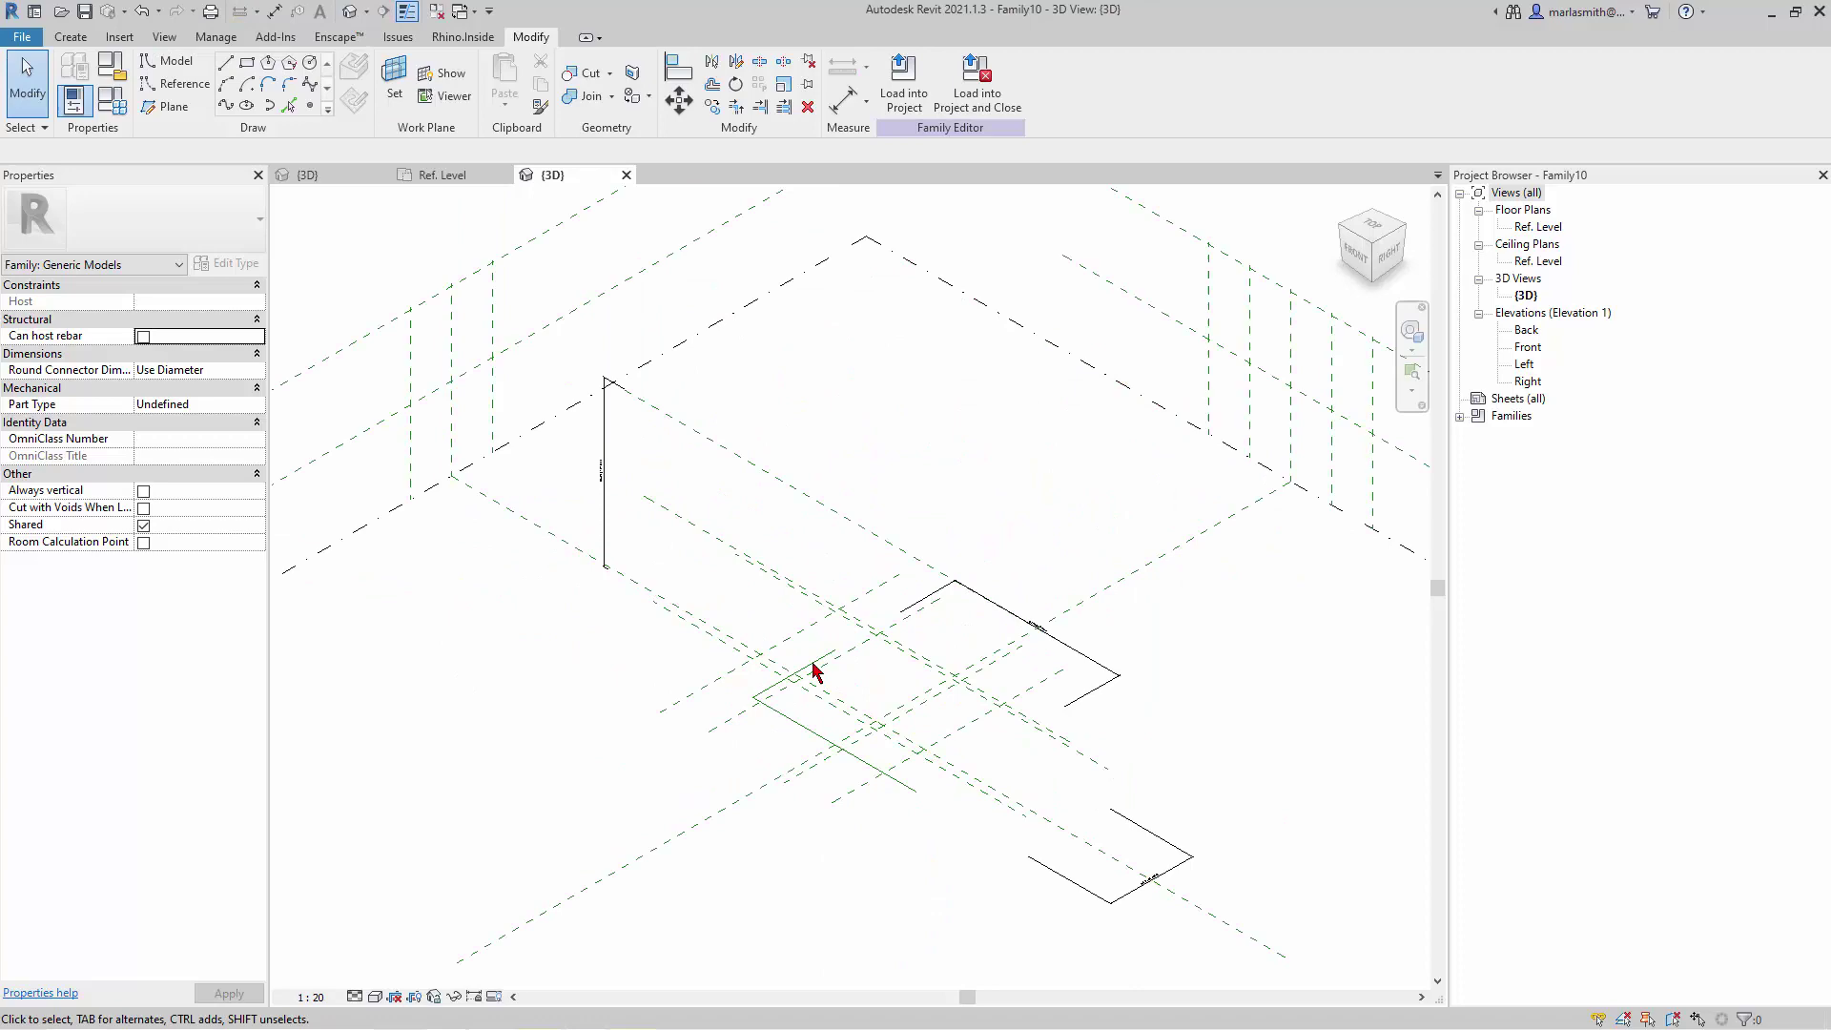
pyautogui.click(816, 672)
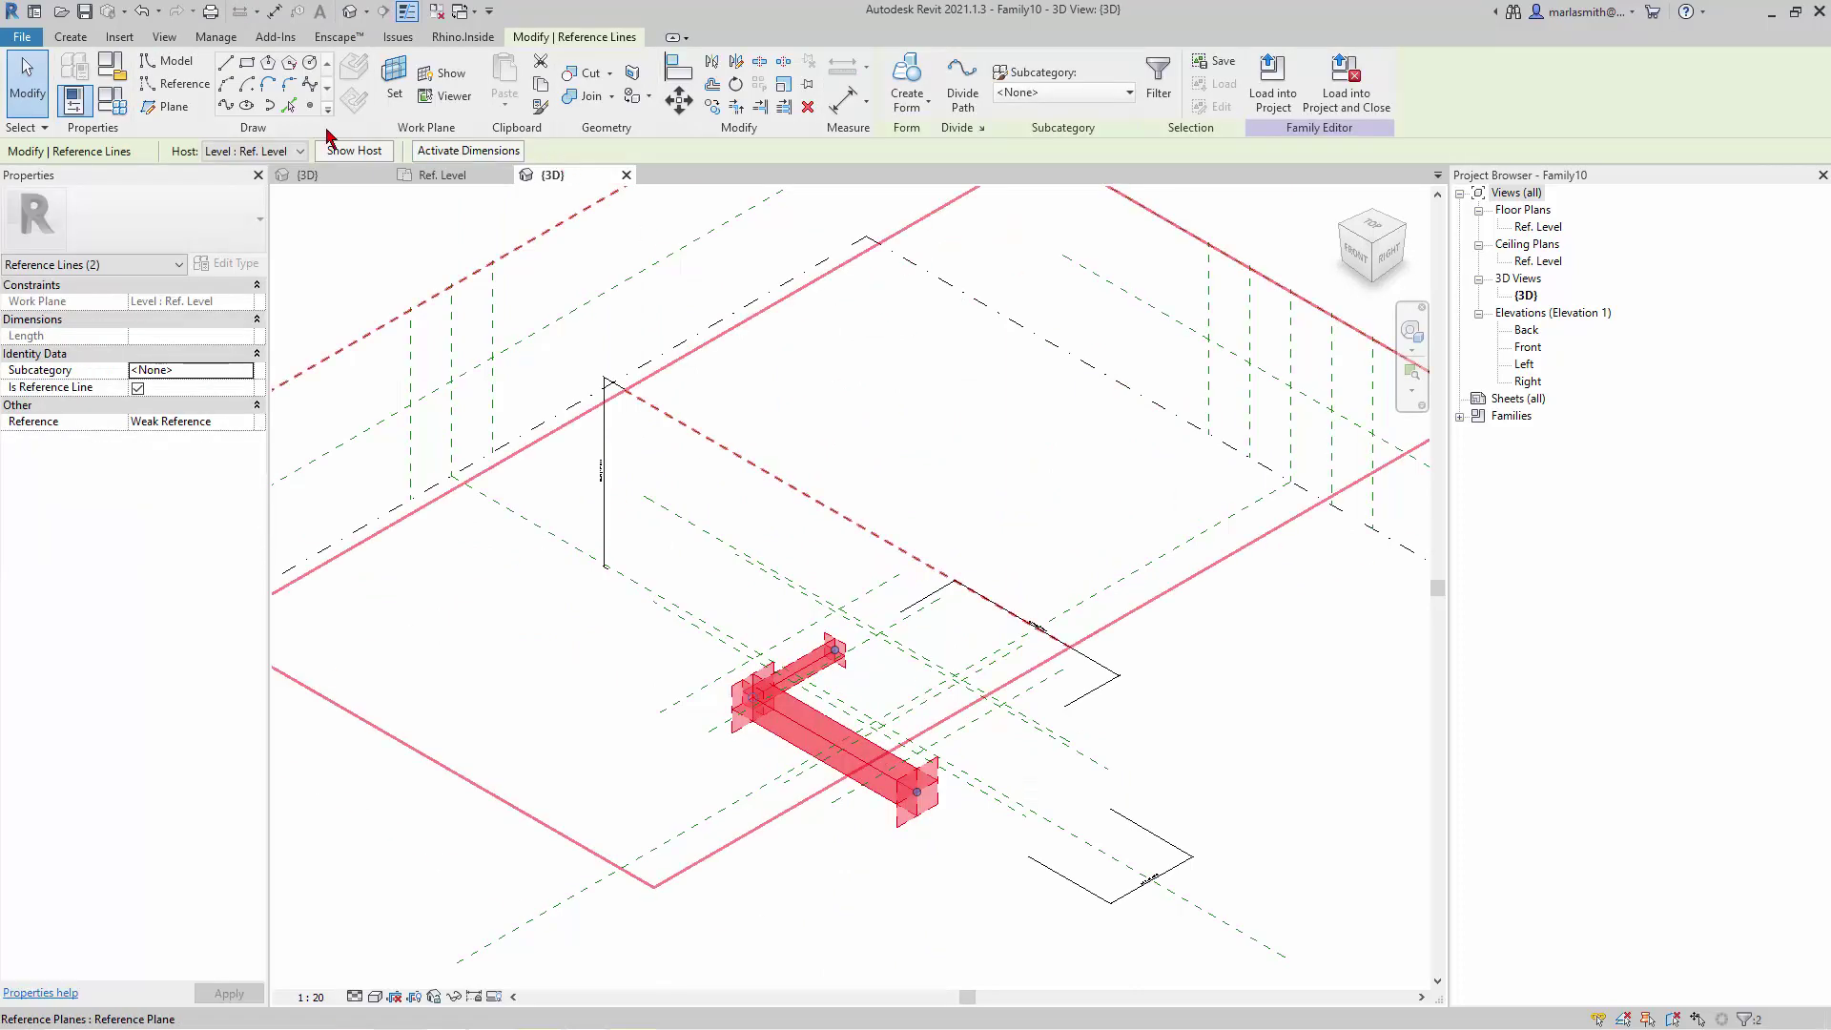
pyautogui.click(907, 84)
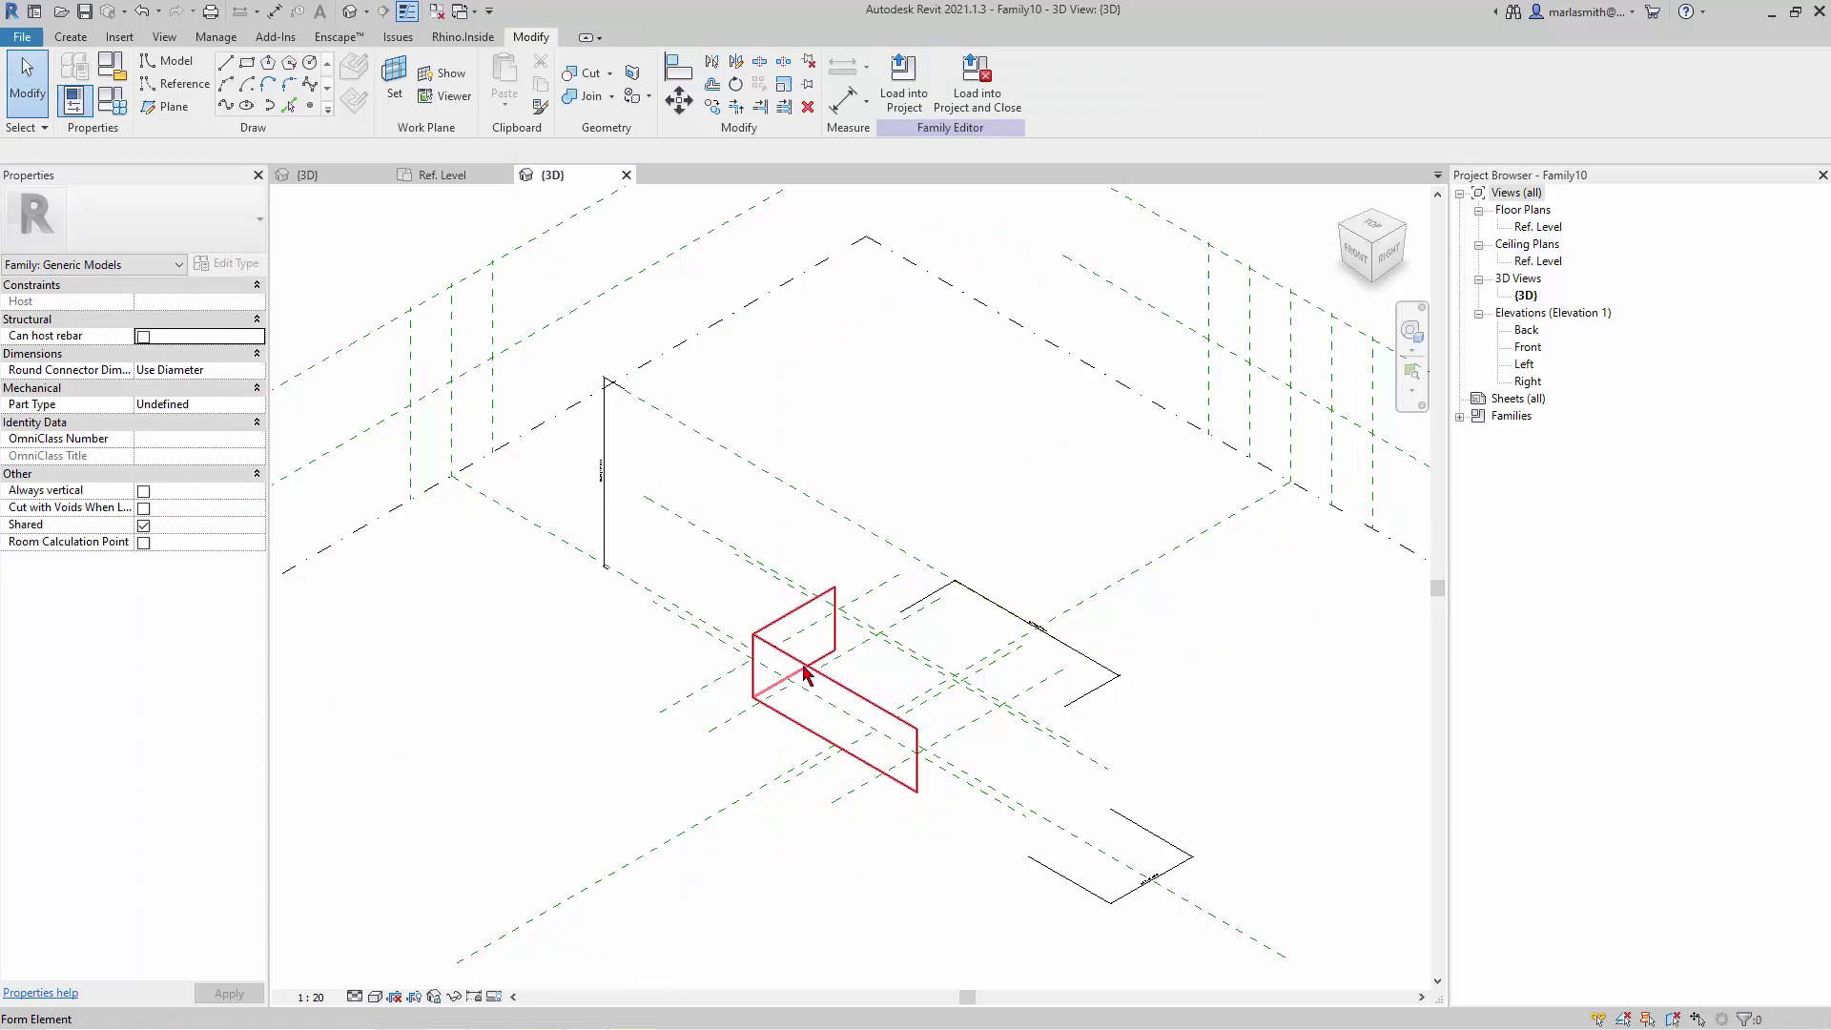
# - Associate the form's Positive Offset with the Box Height parameter
pyautogui.click(804, 672)
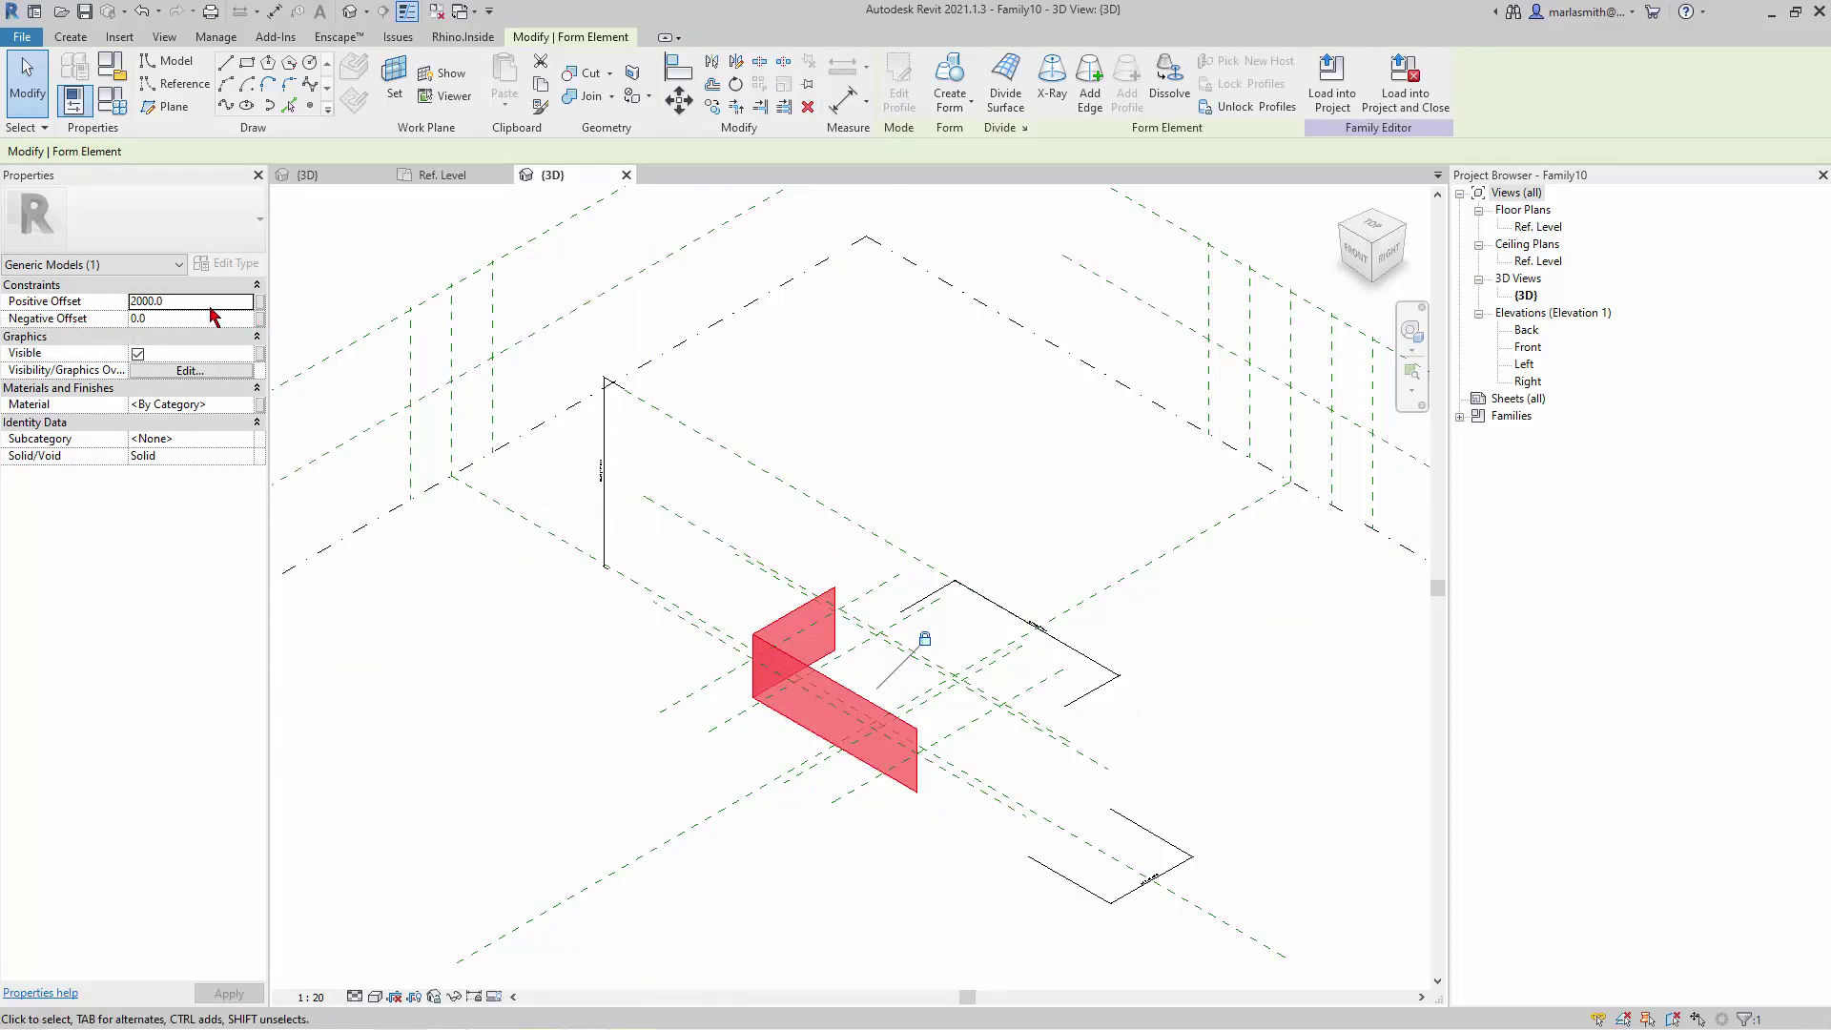
pyautogui.click(263, 309)
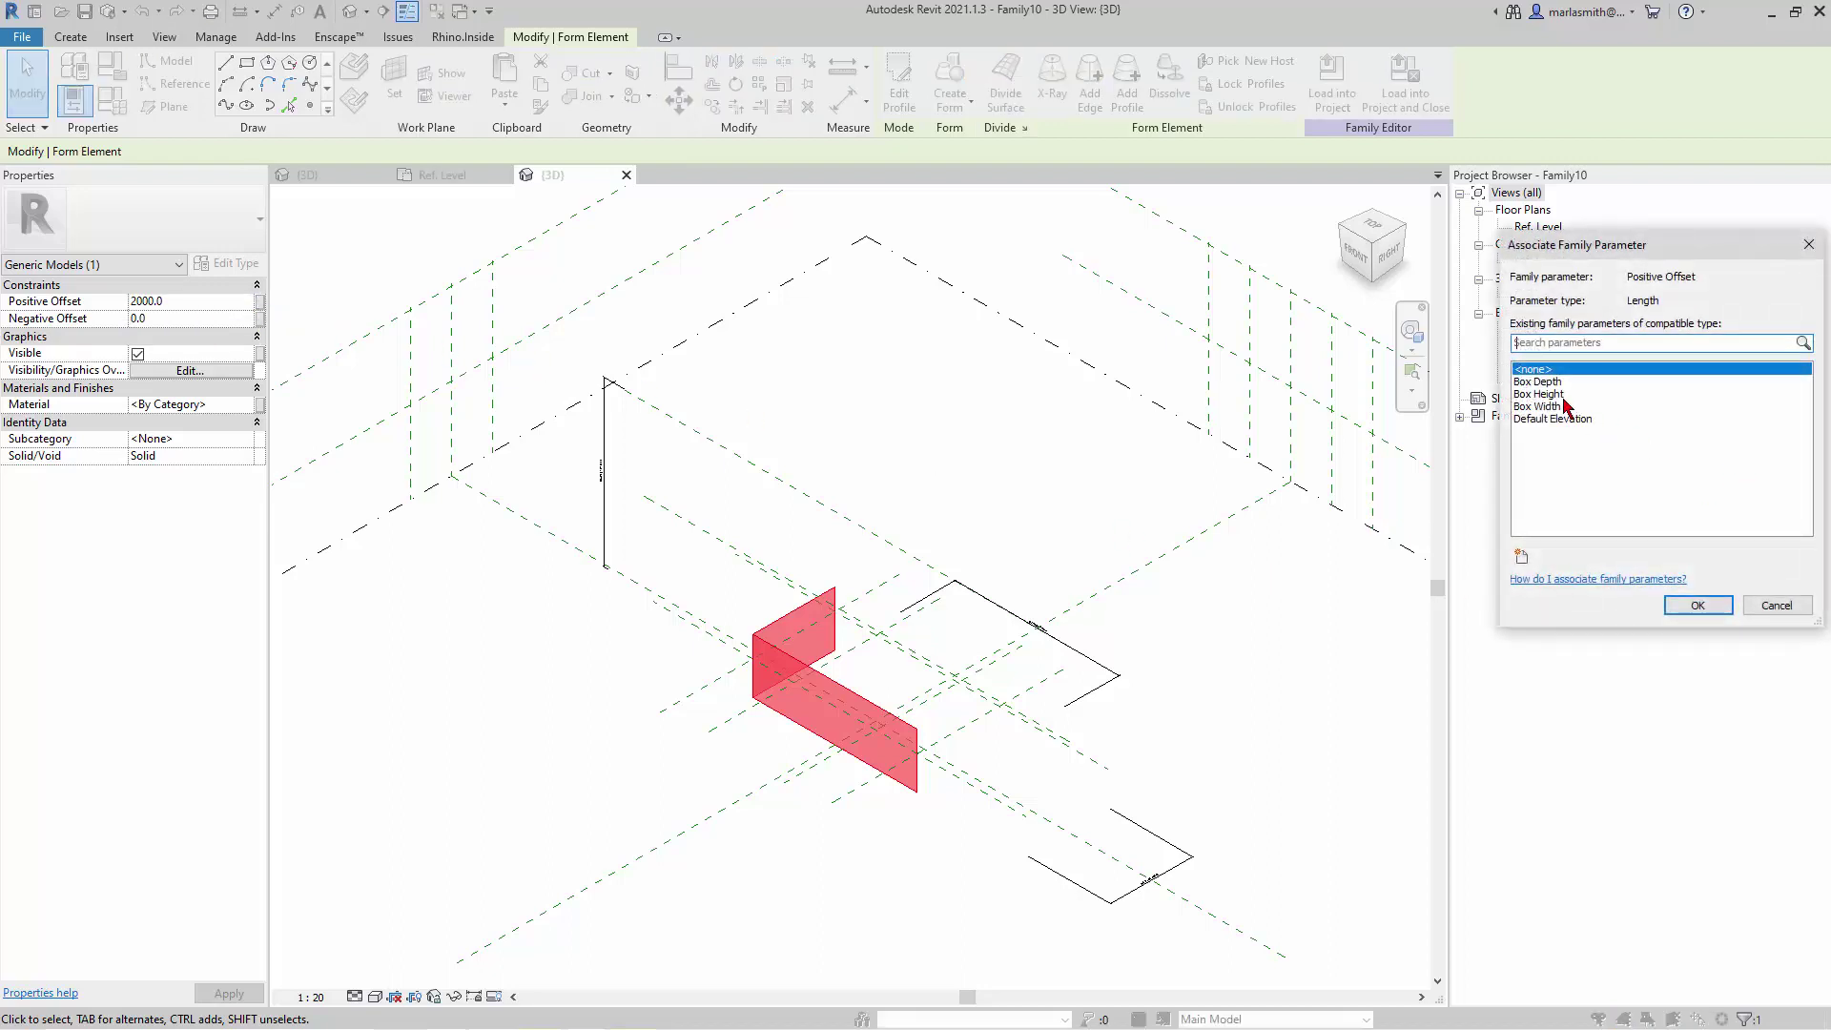
pyautogui.click(1564, 395)
pyautogui.click(1697, 605)
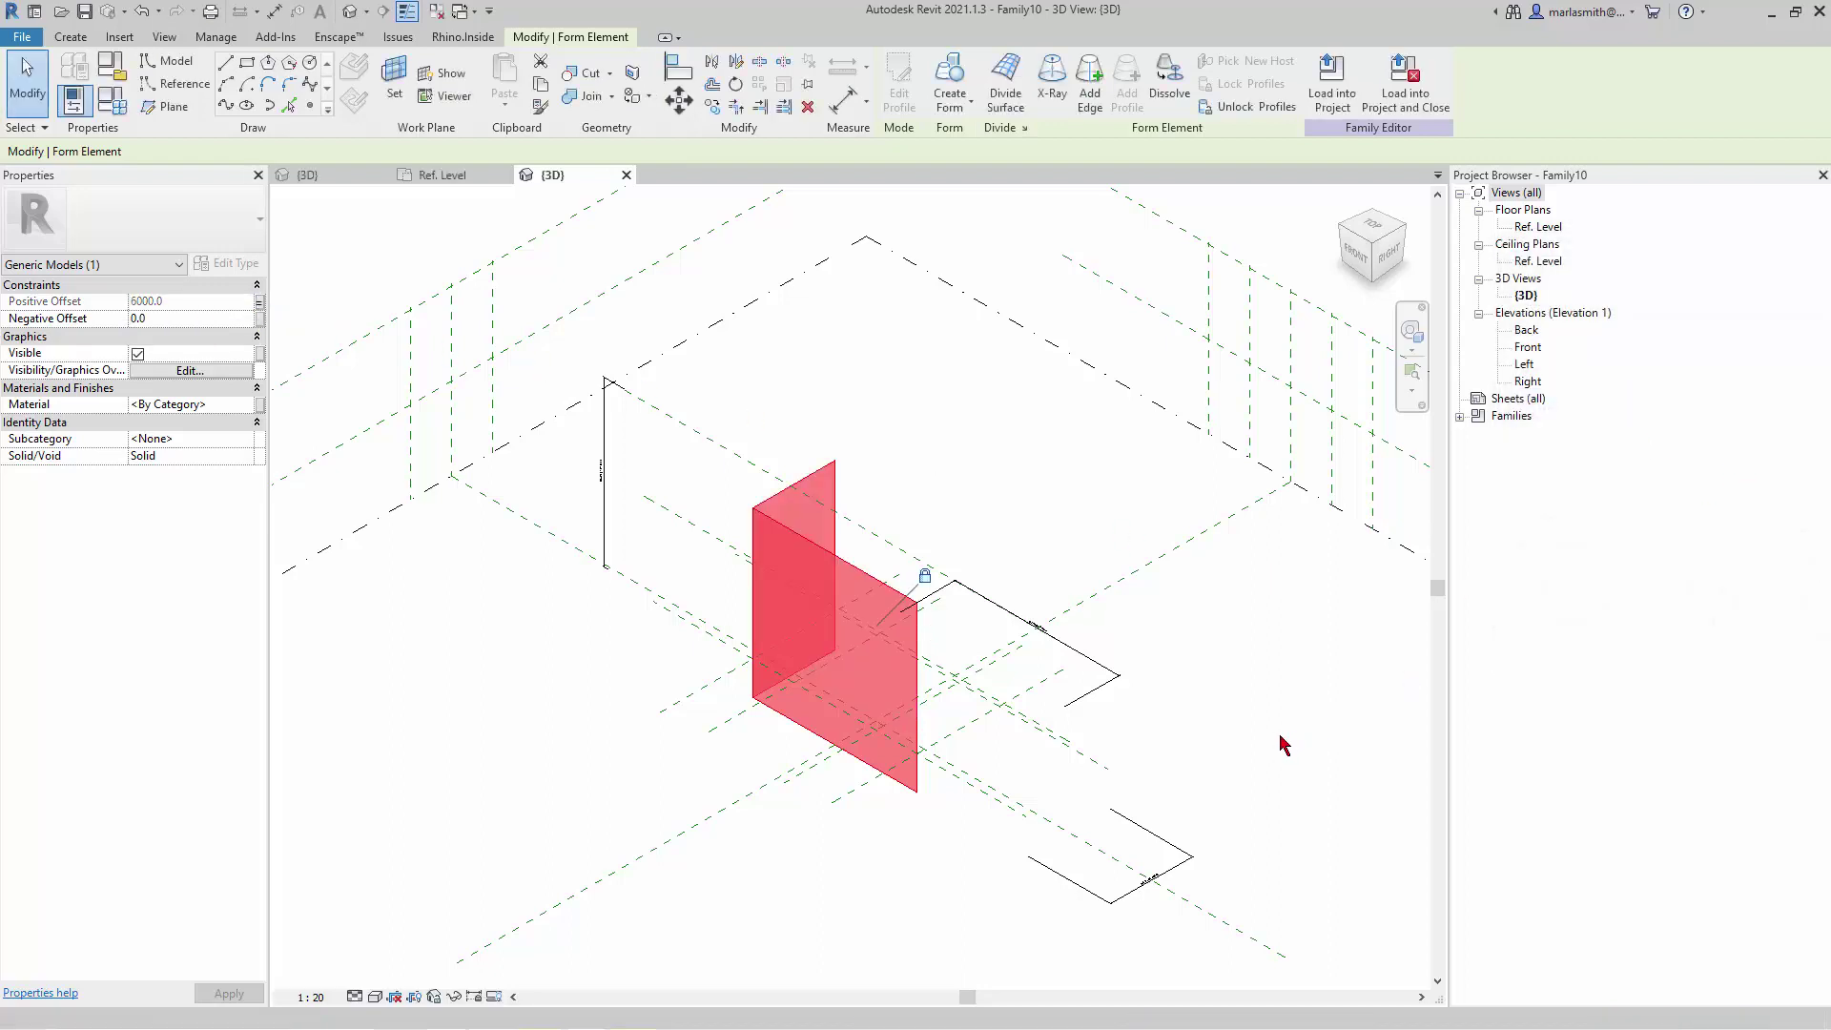
pyautogui.click(1227, 737)
pyautogui.keyDown('shift'); pyautogui.moveTo(1030, 673); pyautogui.dragTo(1100, 748, button='middle'); pyautogui.keyUp('shift')
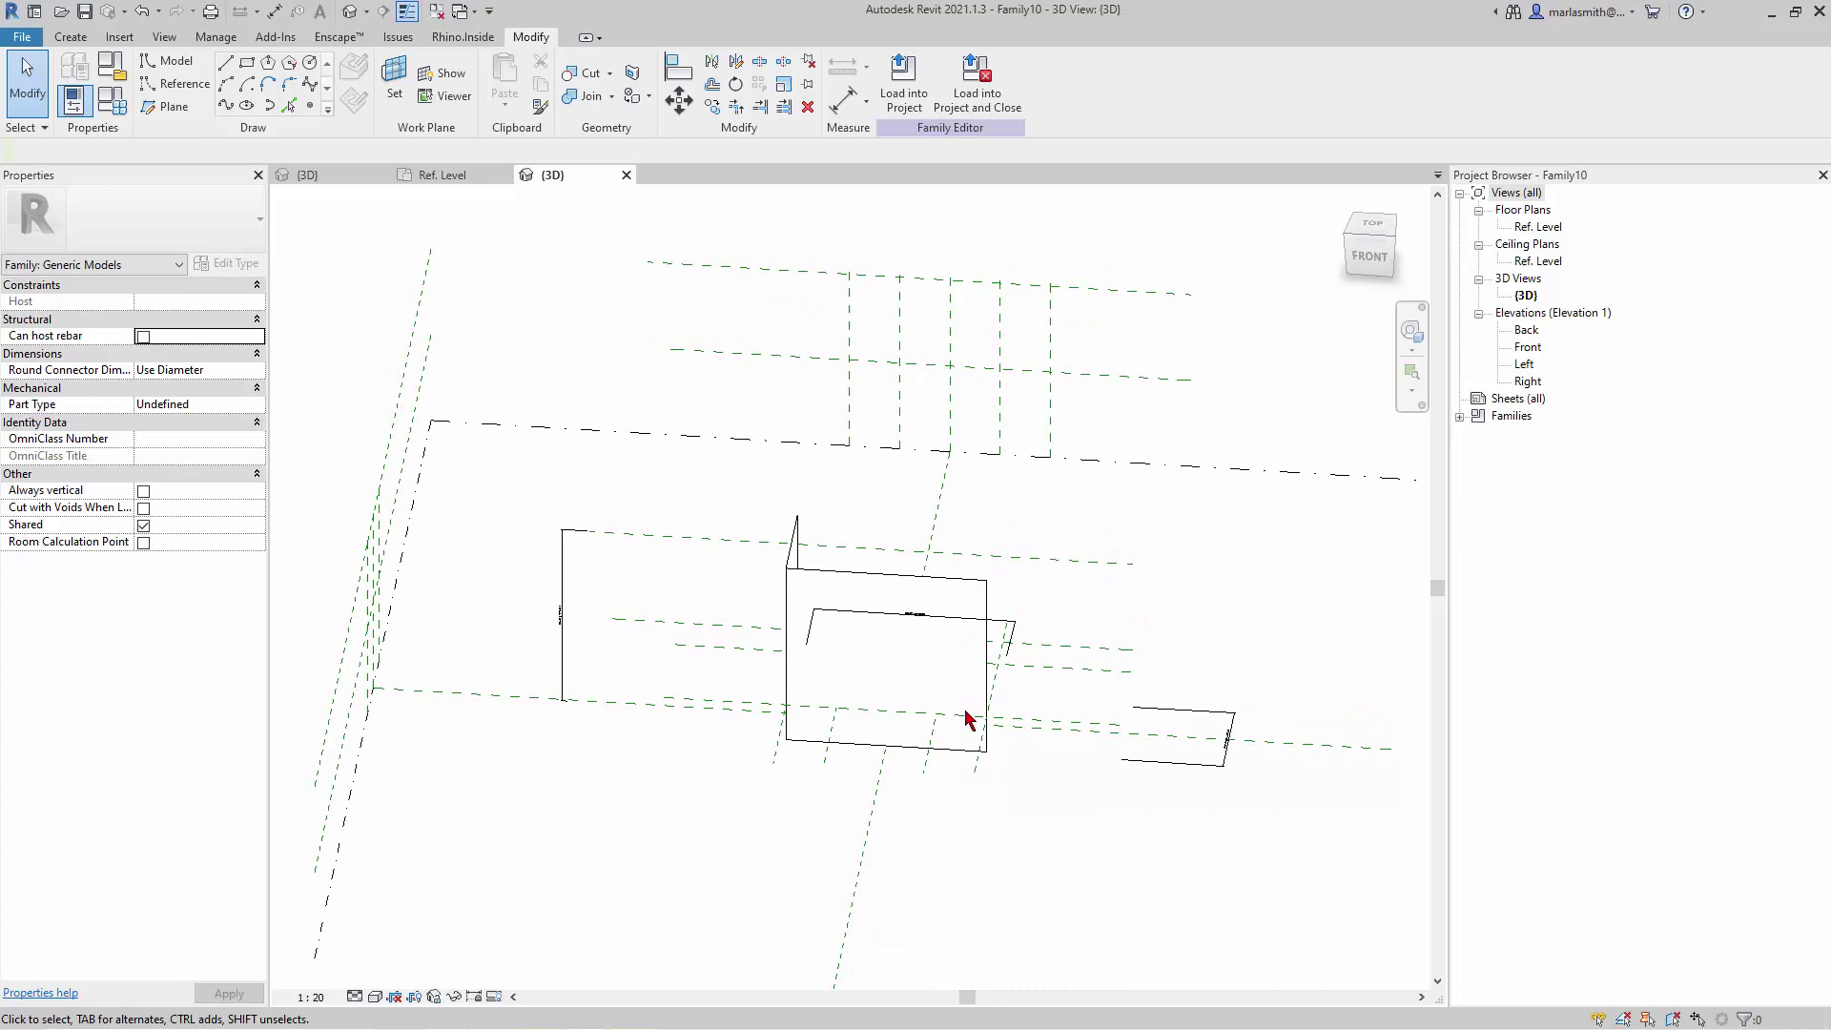
pyautogui.keyDown('shift'); pyautogui.moveTo(1216, 611); pyautogui.dragTo(946, 698, button='middle'); pyautogui.keyUp('shift')
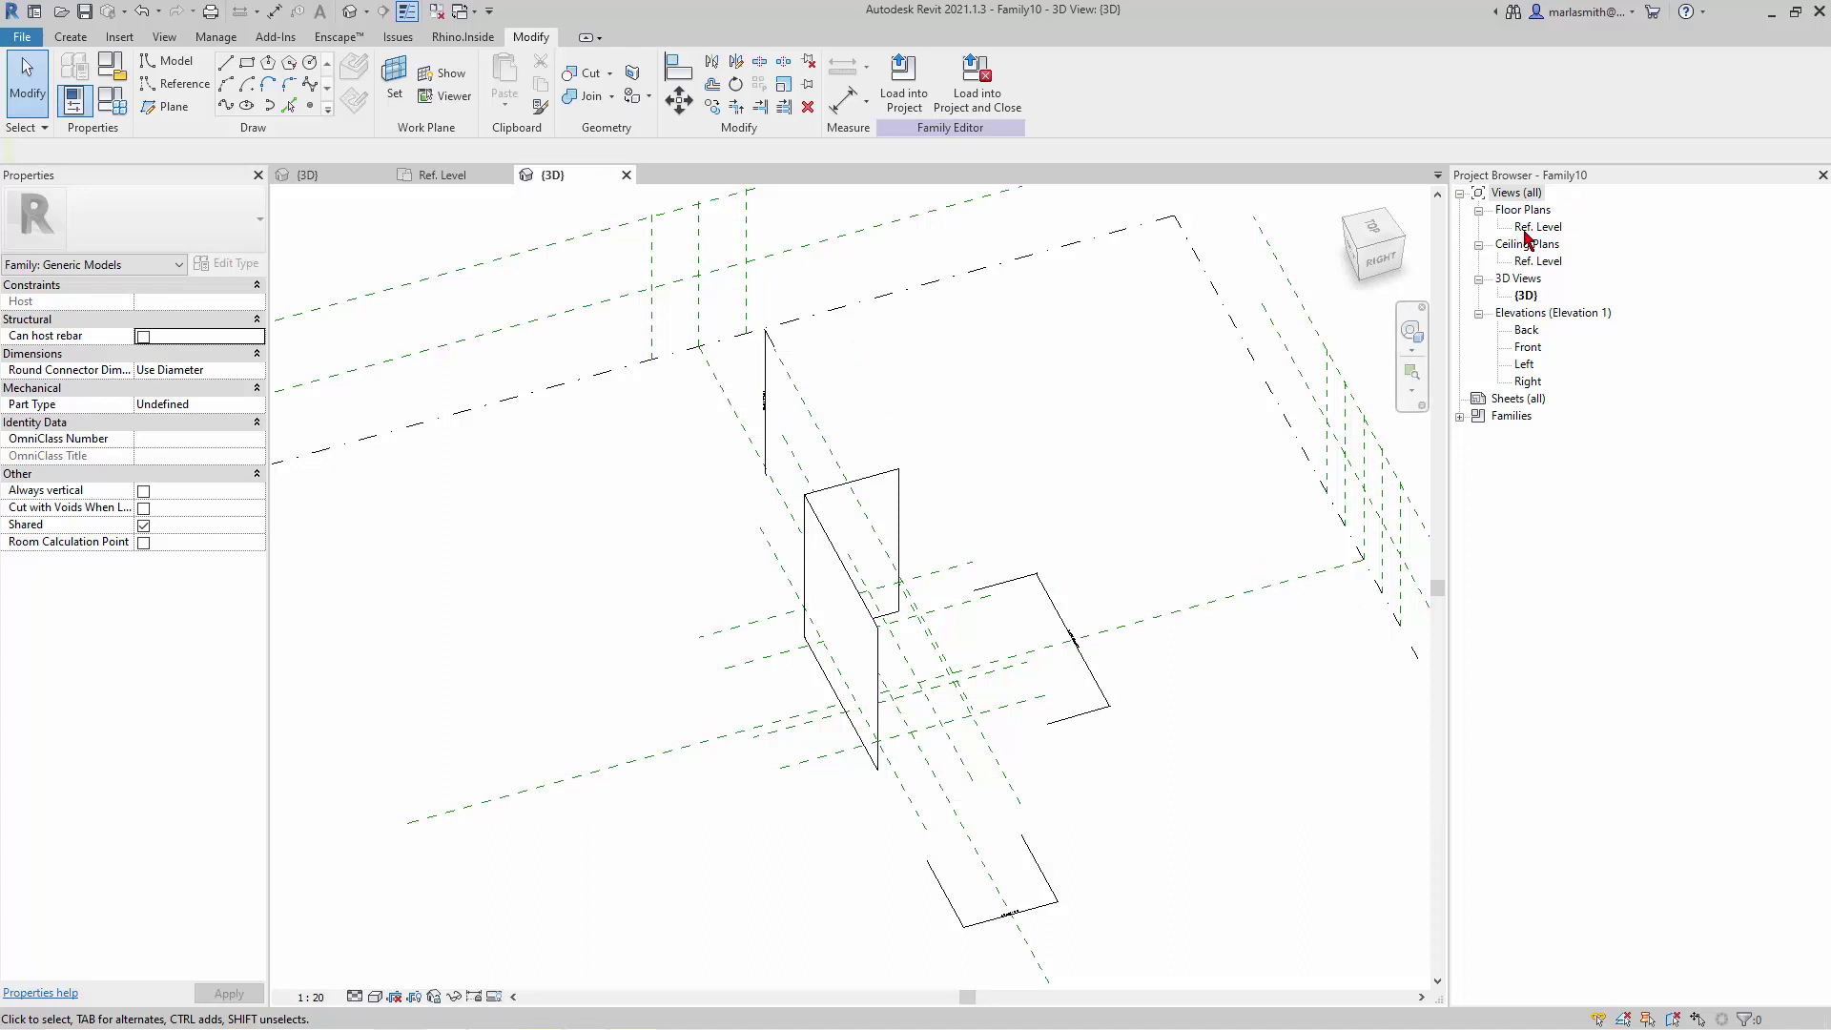
# - In the Front elevation, name the box's top horizontal reference plane 'top'
pyautogui.doubleClick(1527, 347)
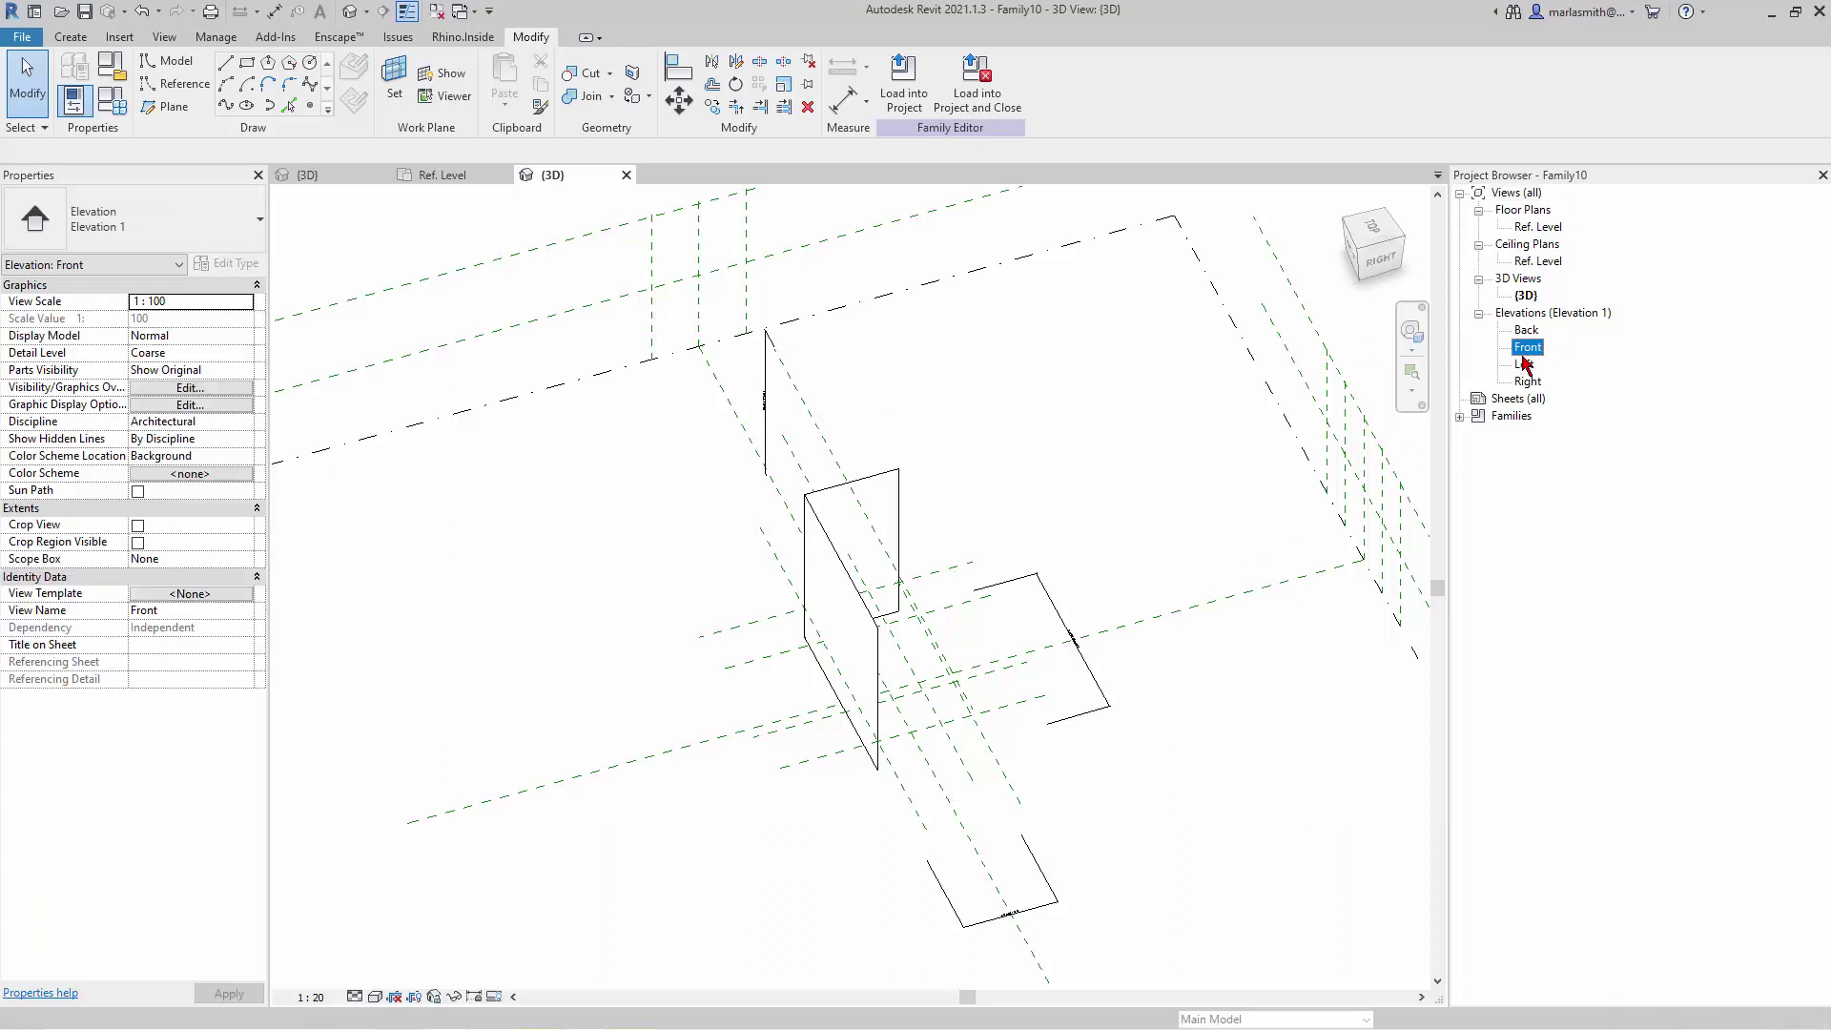
pyautogui.click(969, 652)
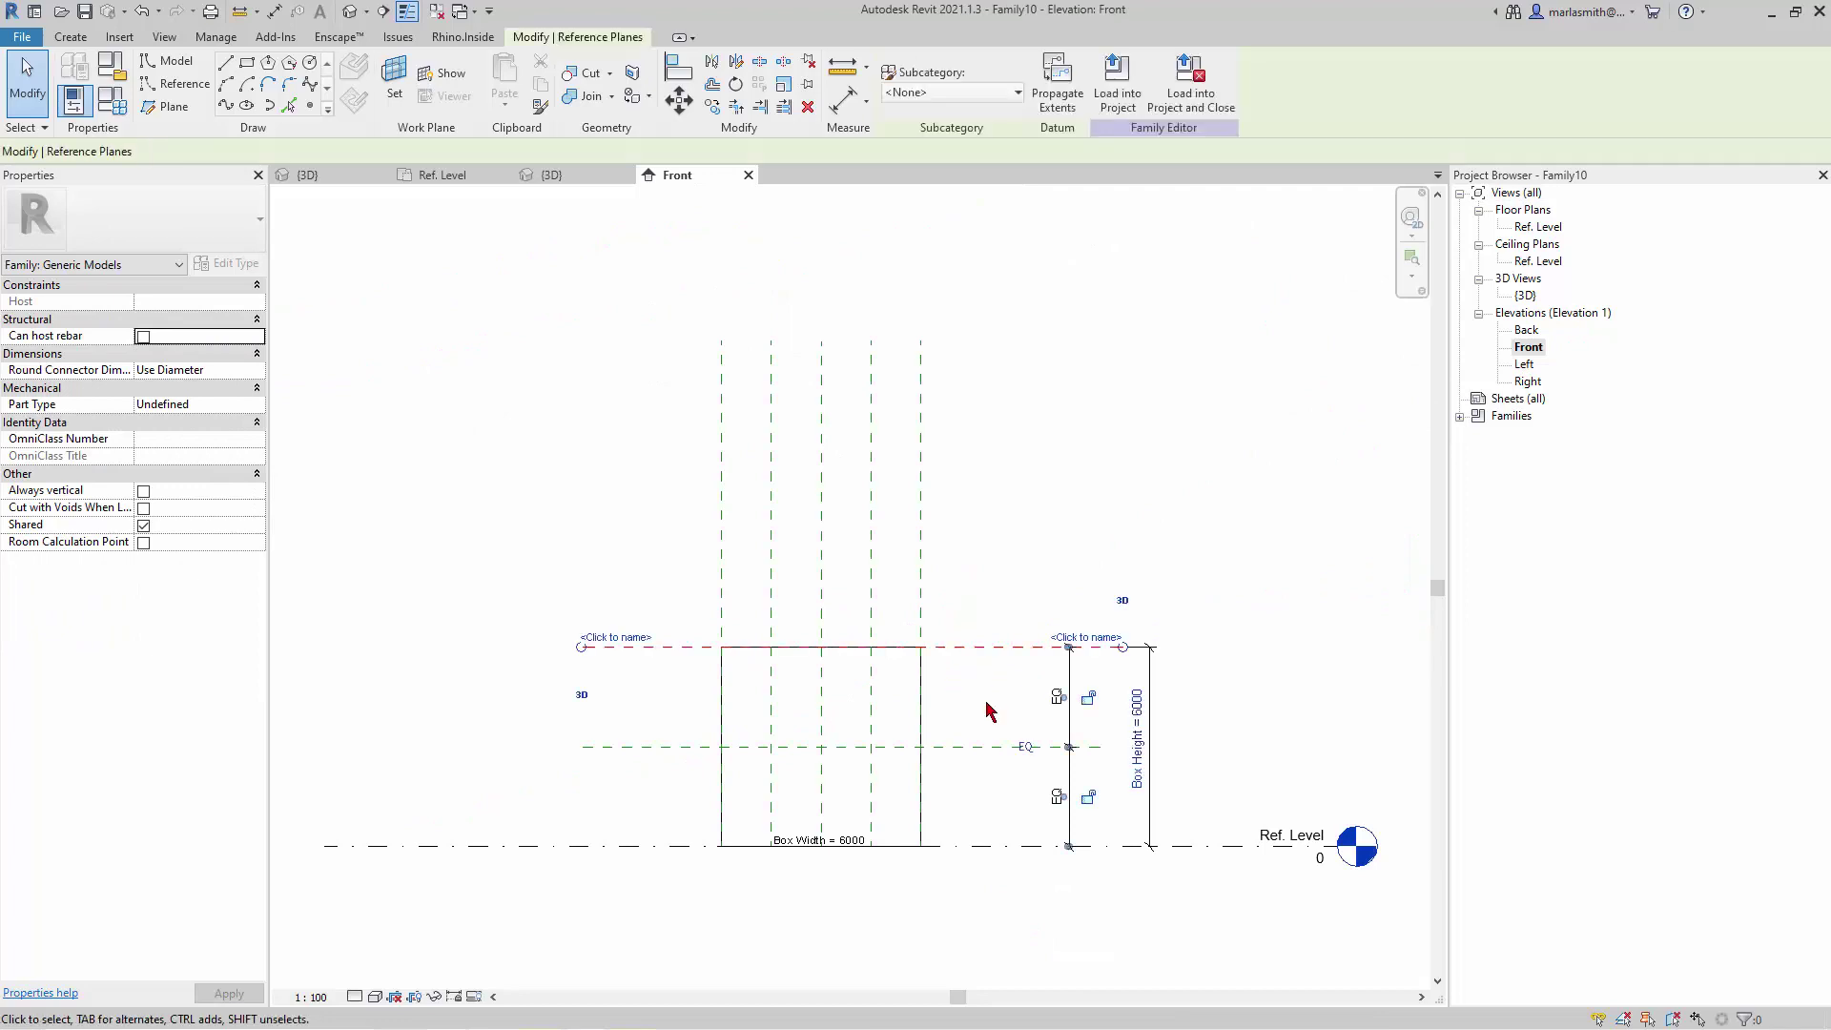
pyautogui.click(1085, 638)
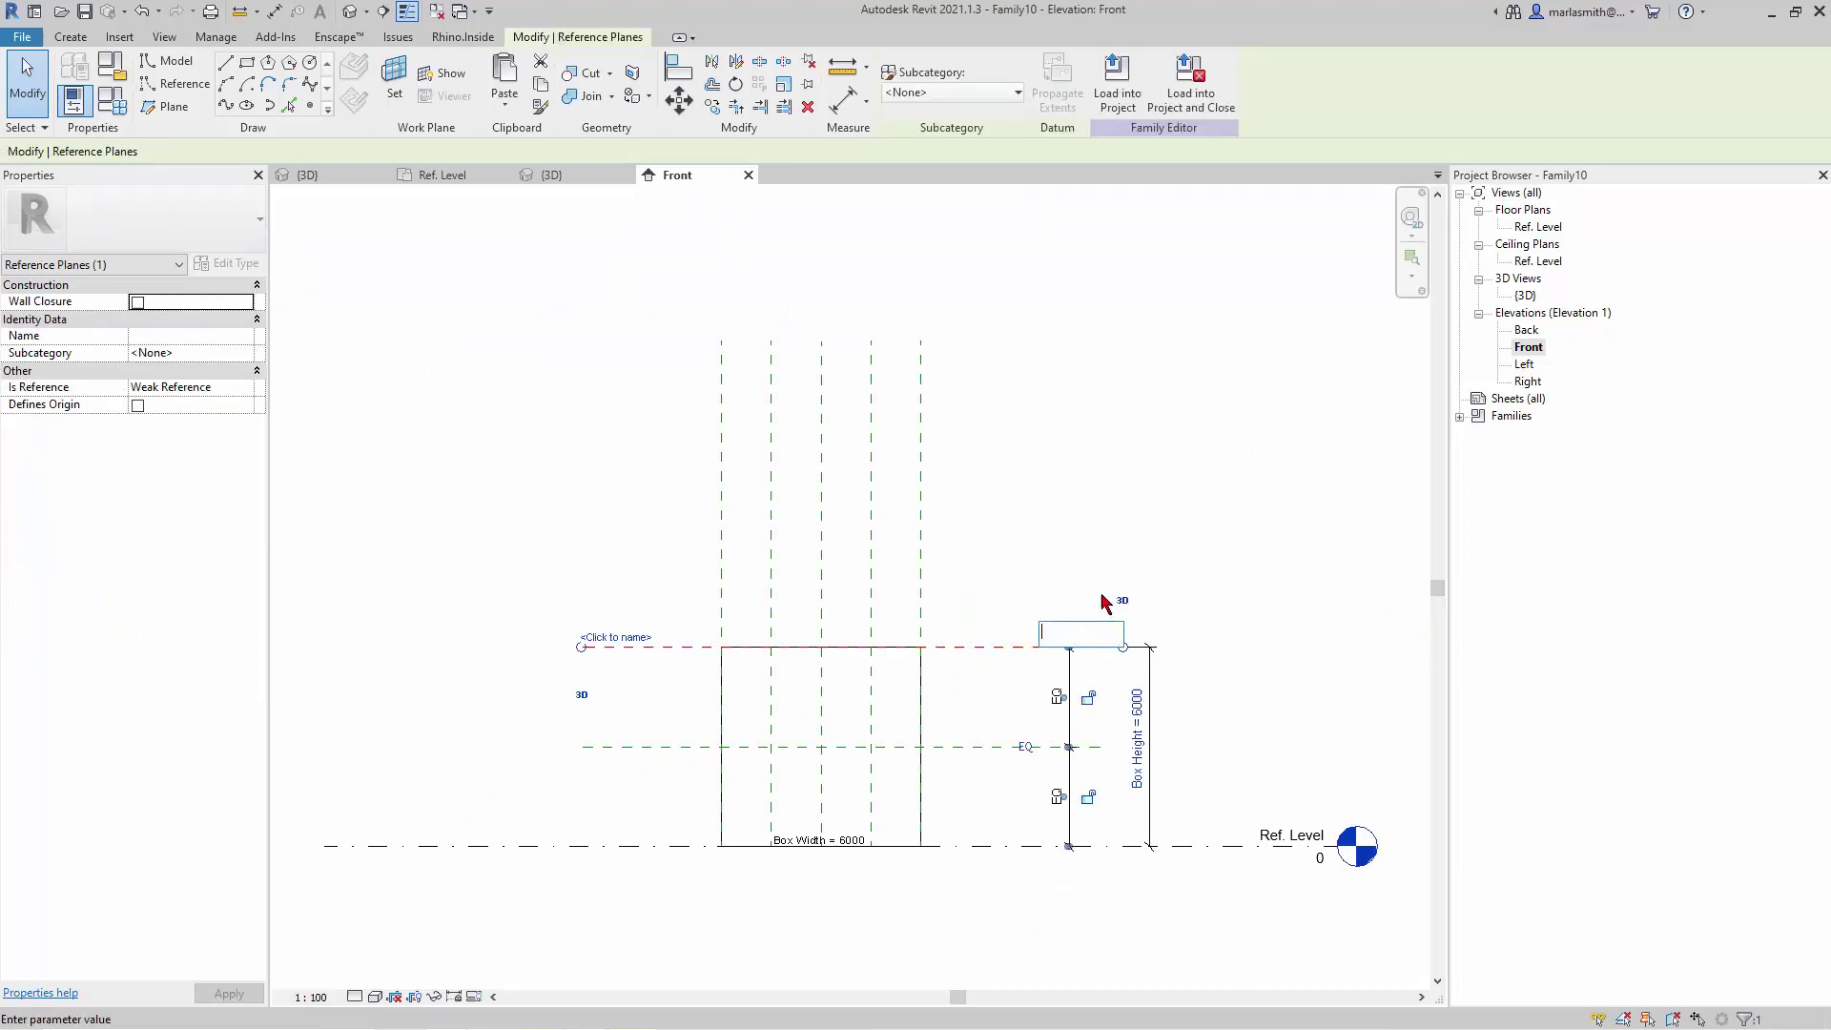
pyautogui.write('top')
pyautogui.press('Return')
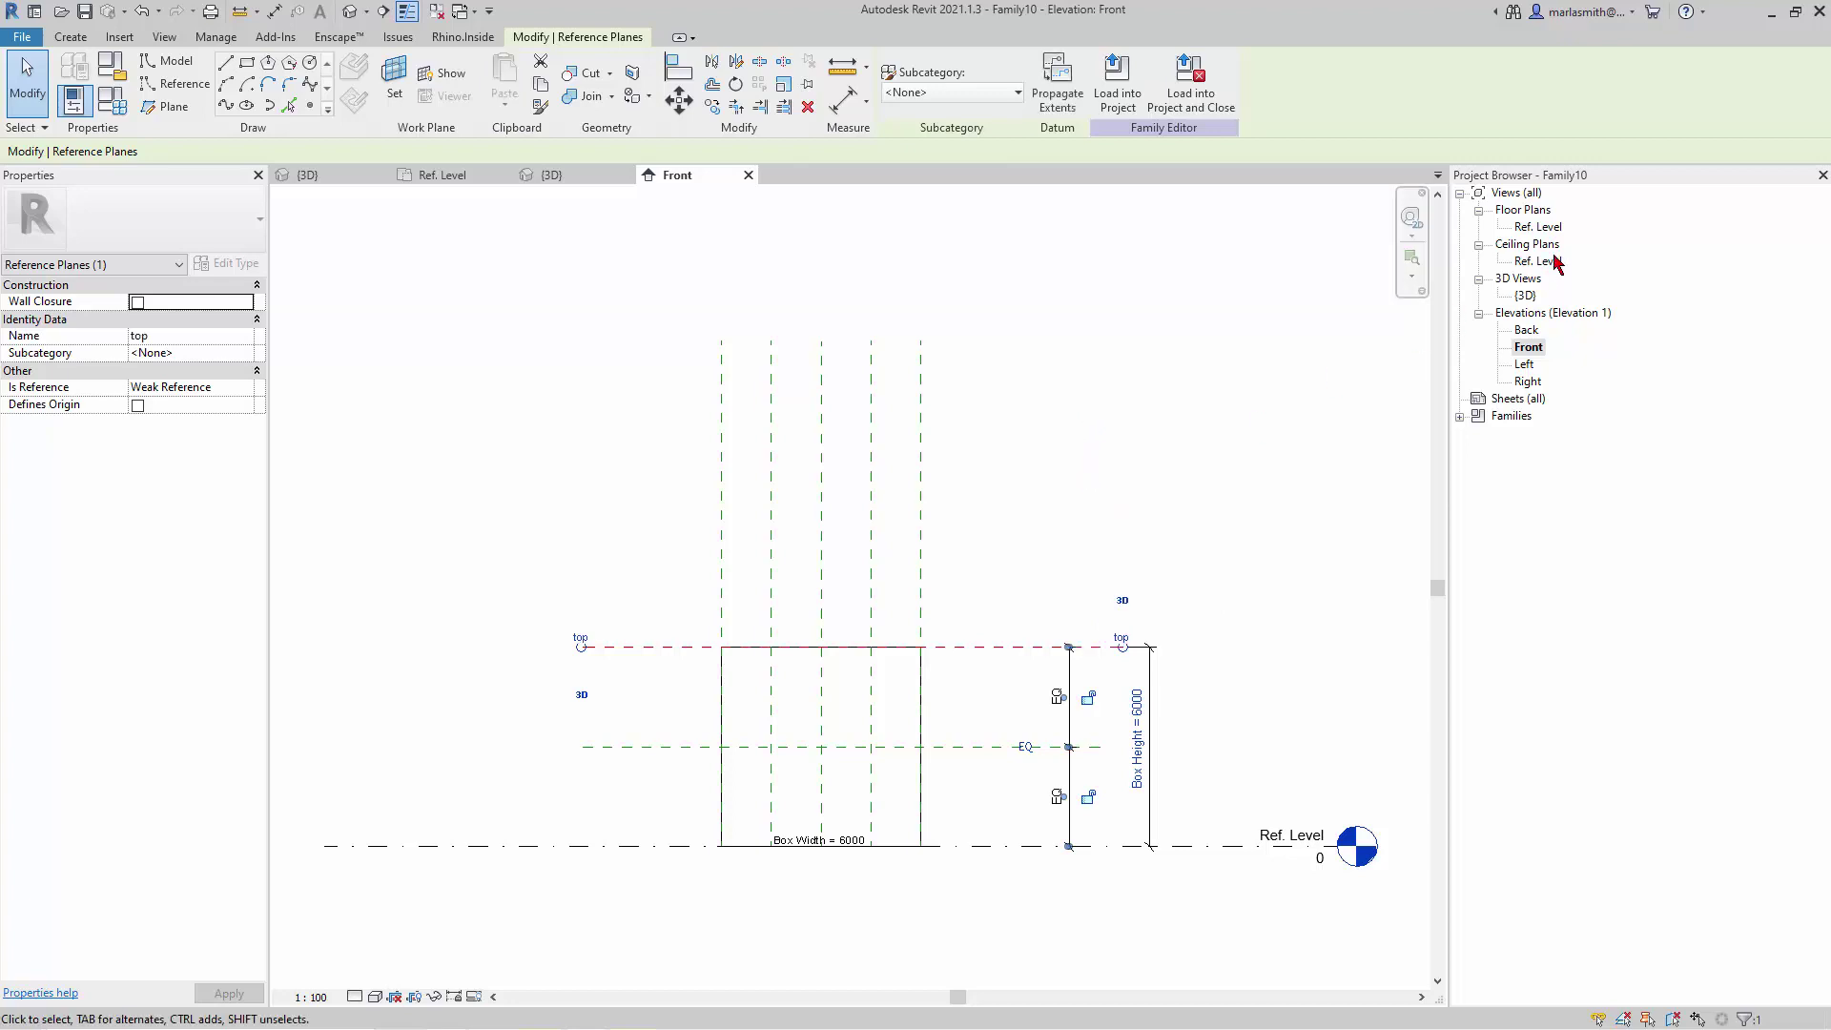